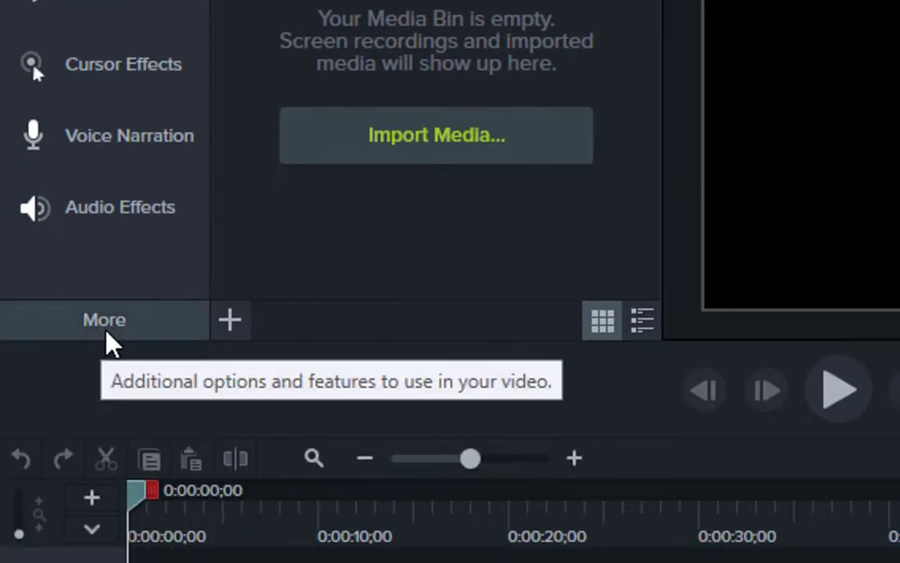
Look through the Visual Effects and Audio Effects collections and the list of additional tools.
left_click(109, 343)
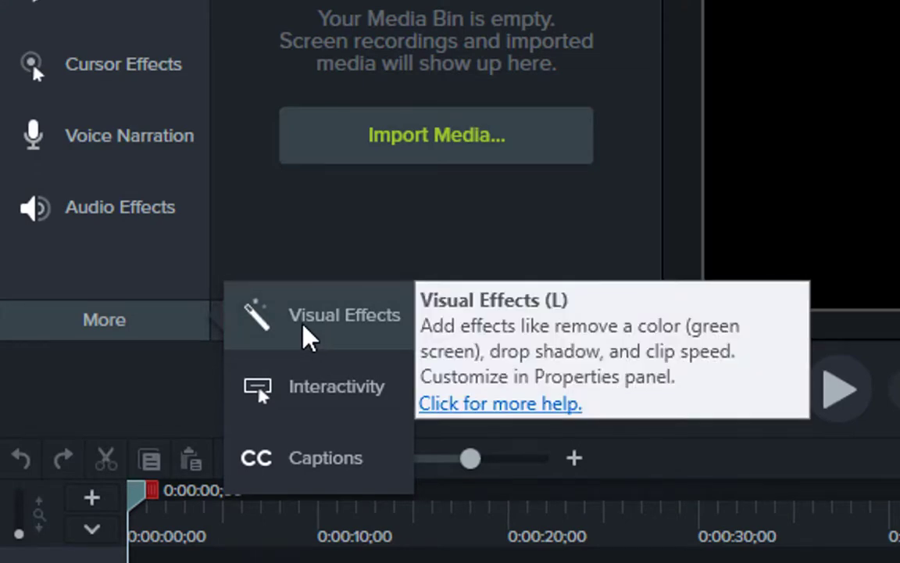
left_click(308, 338)
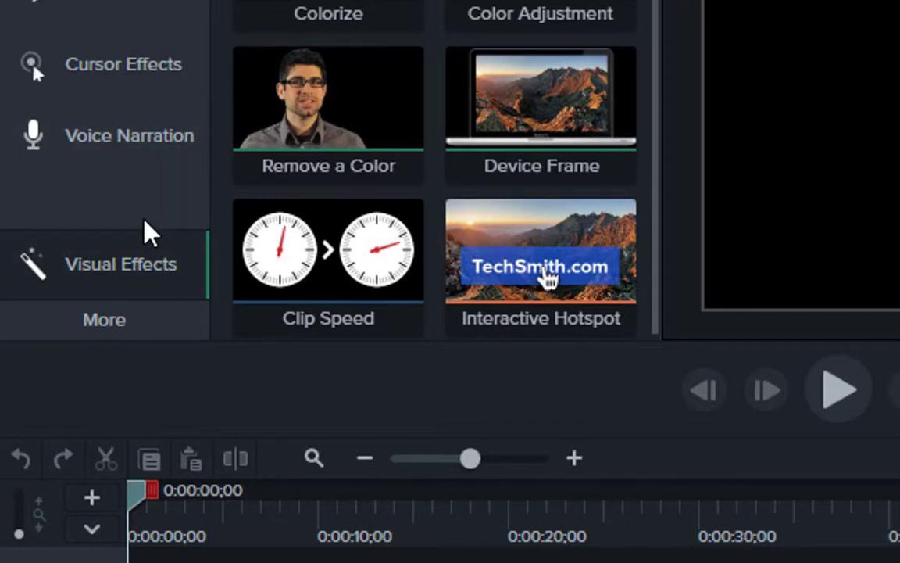
left_click(107, 330)
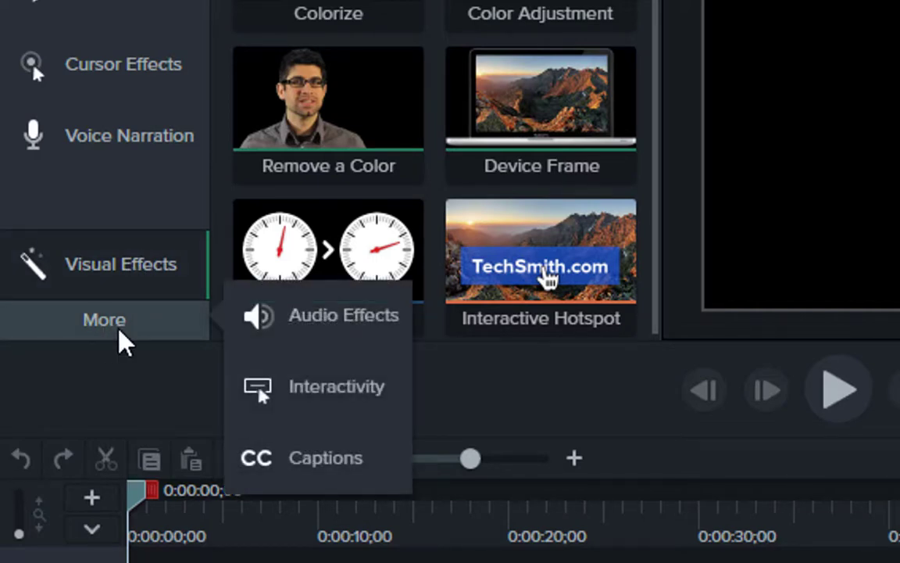
left_click(313, 337)
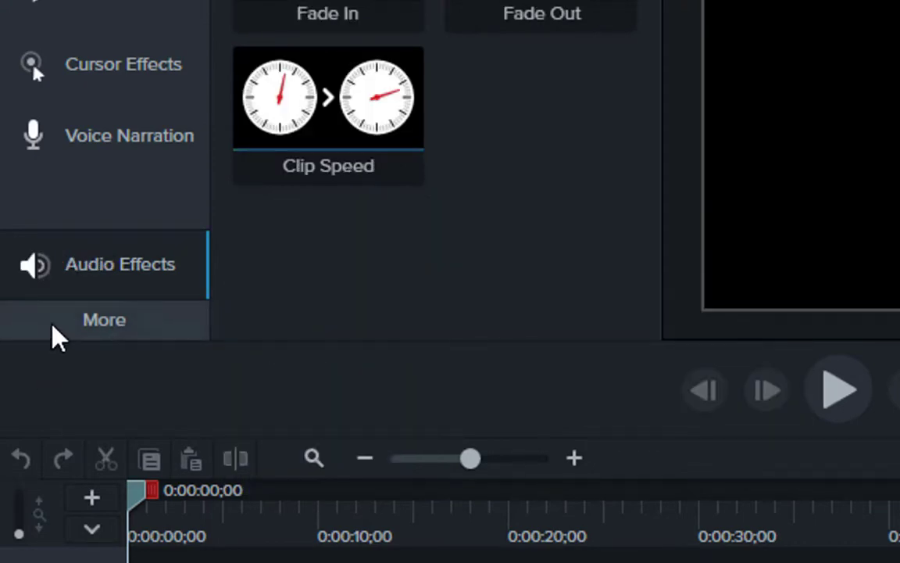
left_click(119, 336)
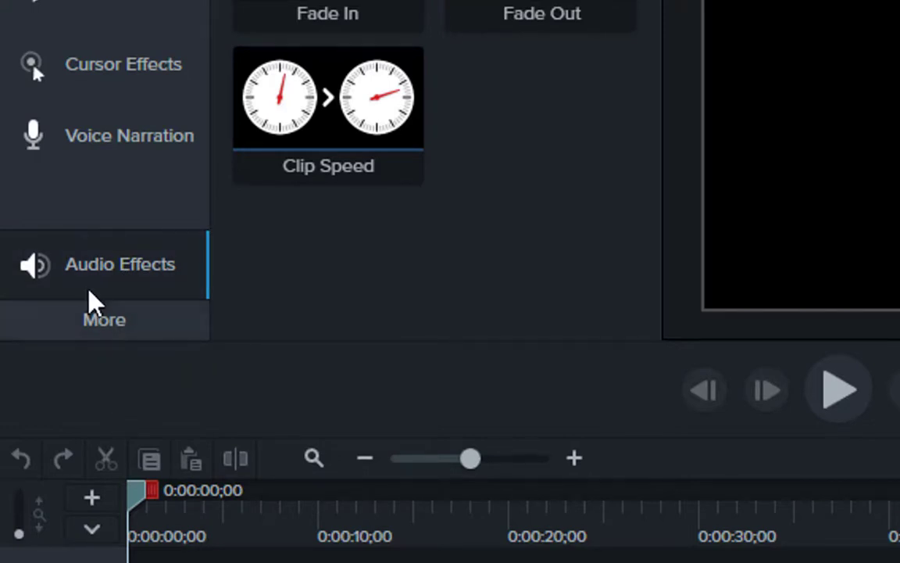
left_click(123, 338)
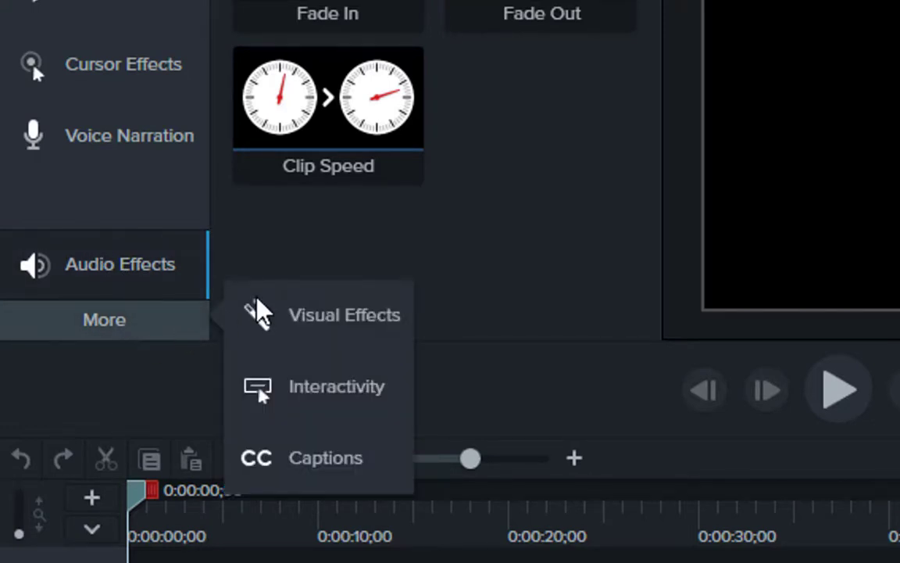
left_click(140, 377)
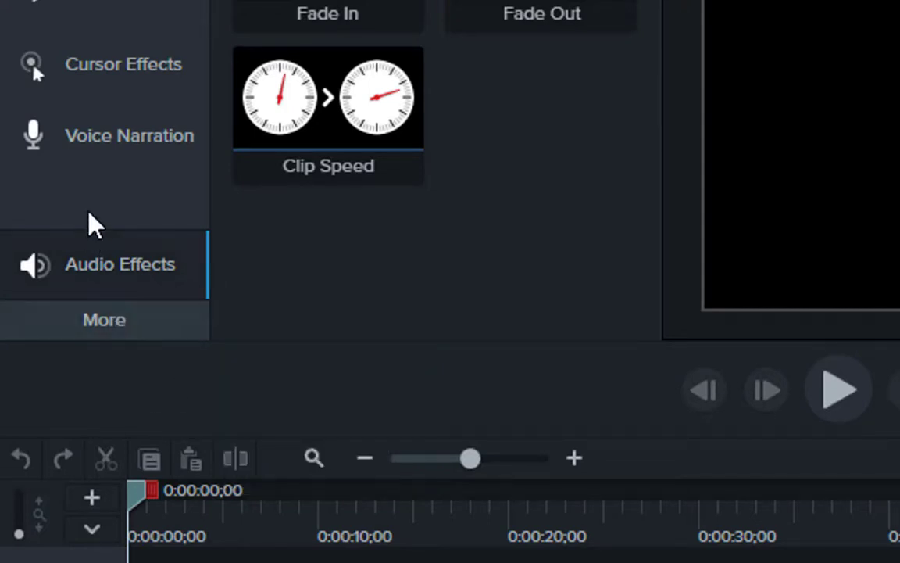
View the Captions tool and switch back to the Visual Effects collection.
left_click(109, 344)
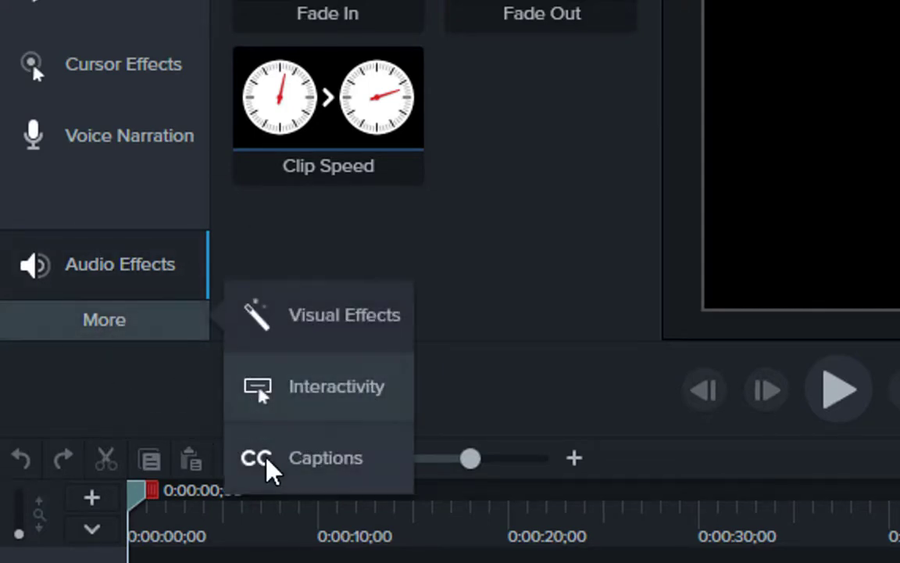
left_click(317, 464)
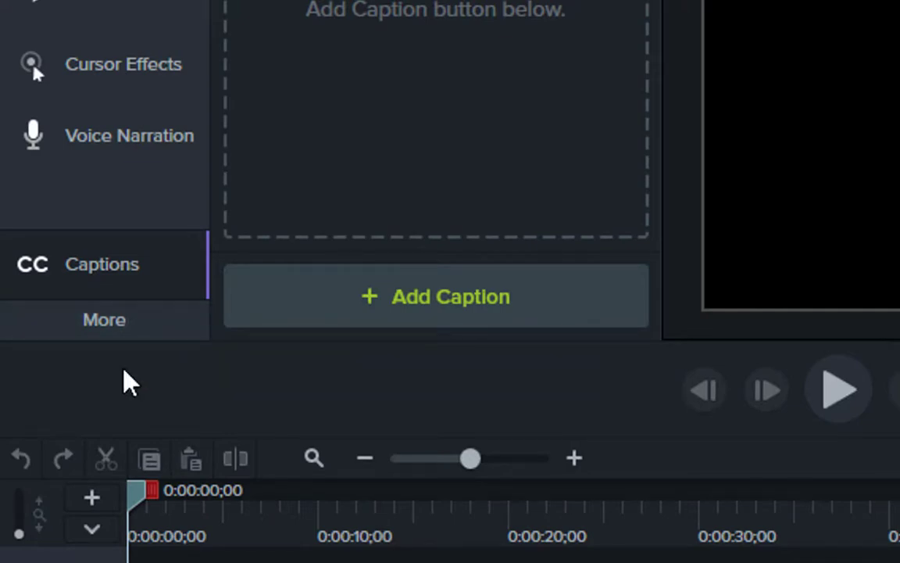
left_click(122, 334)
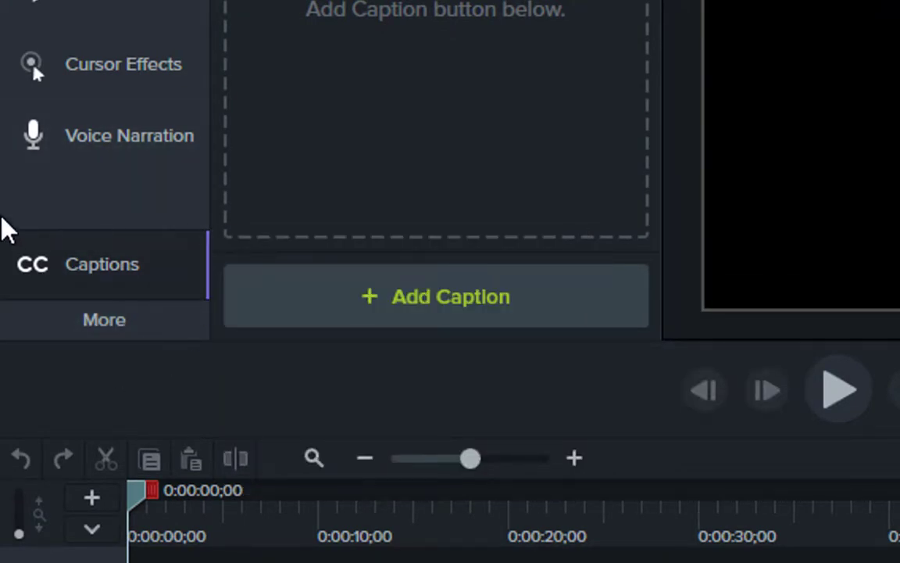
left_click(117, 338)
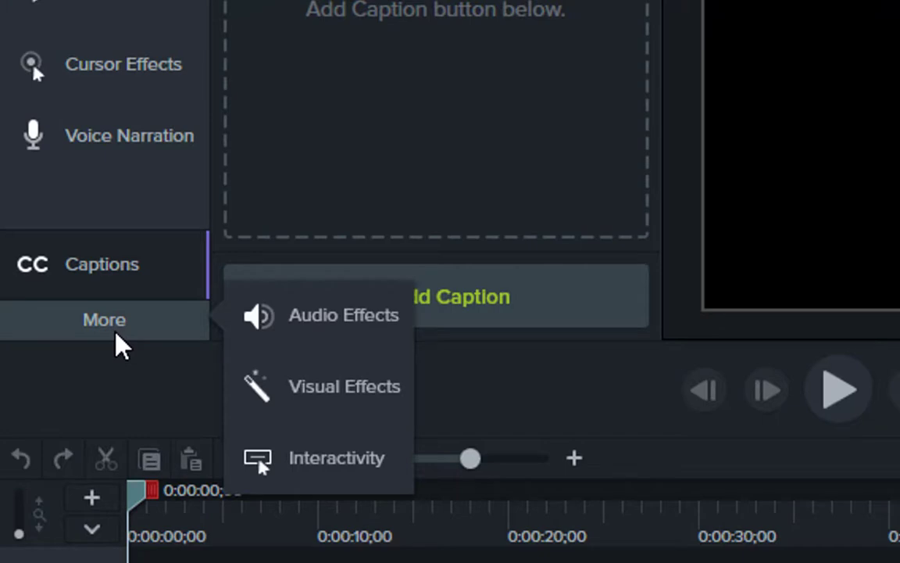
left_click(342, 412)
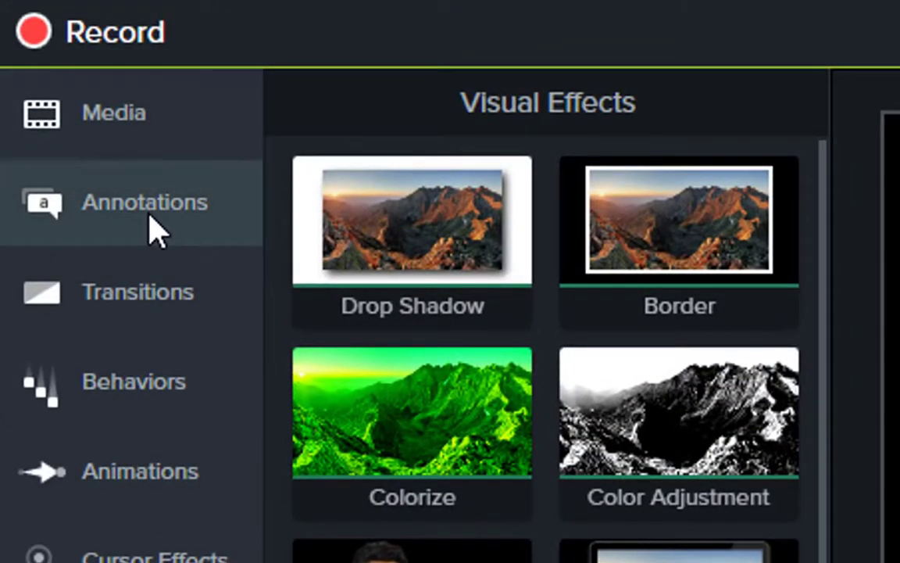
Look through the annotation types, including sketch motion and blur callouts, and return to the Visual Effects collection.
left_click(156, 231)
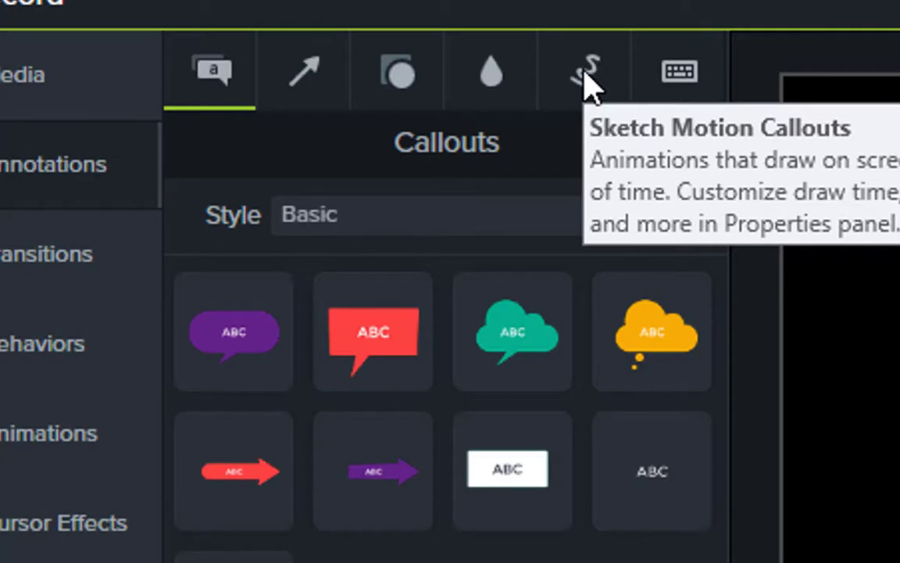
left_click(588, 80)
left_click(498, 82)
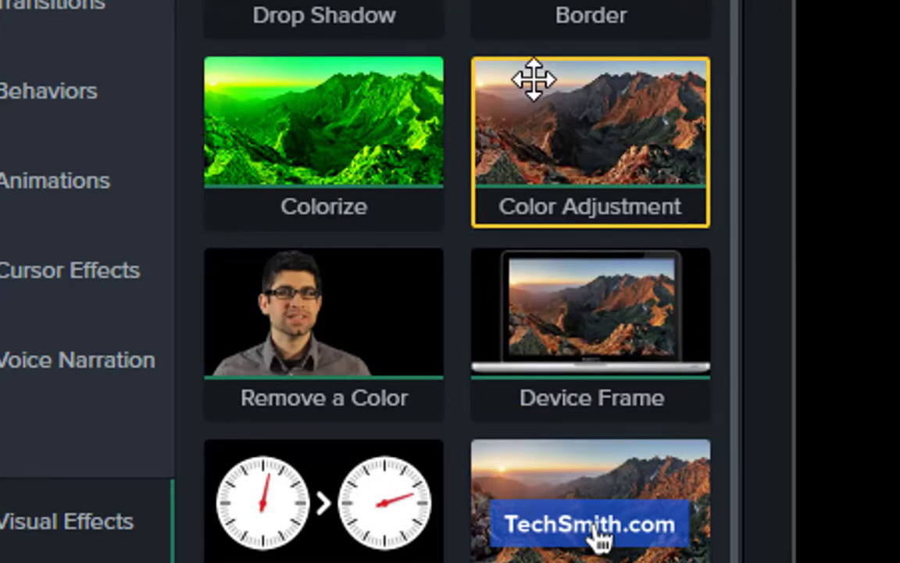
left_click(88, 542)
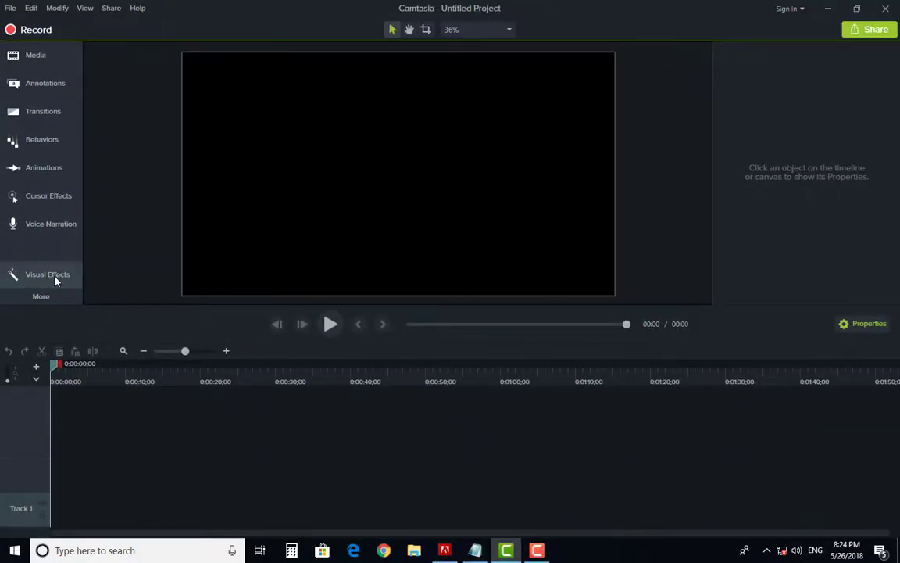
left_click(48, 275)
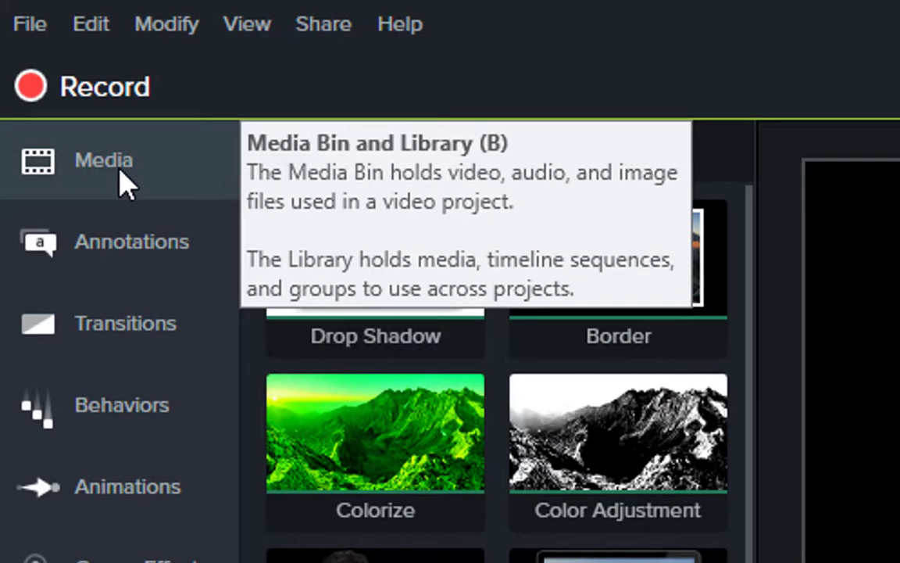
Import the video clip 1 from the Vidual Effects folder on Local Disk D into the Media Bin.
left_click(125, 182)
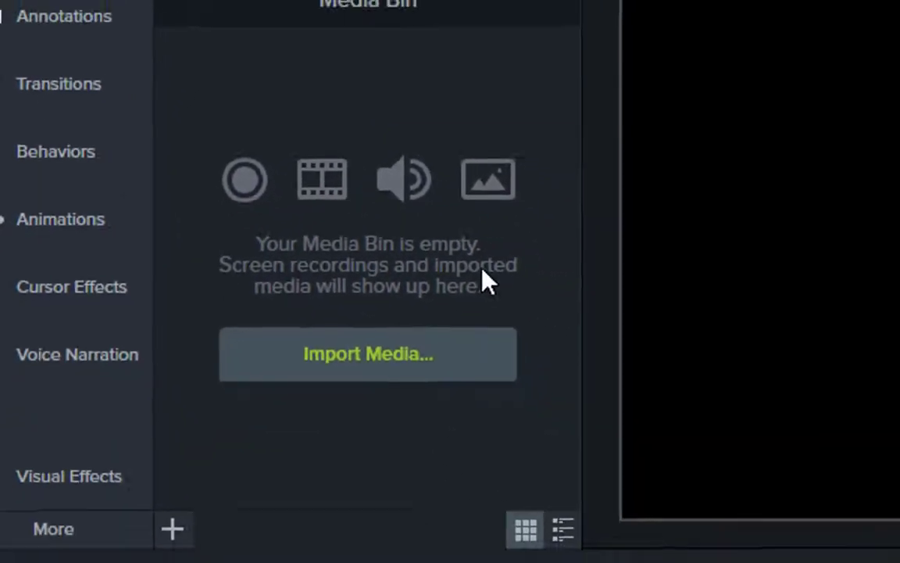
left_click(476, 344)
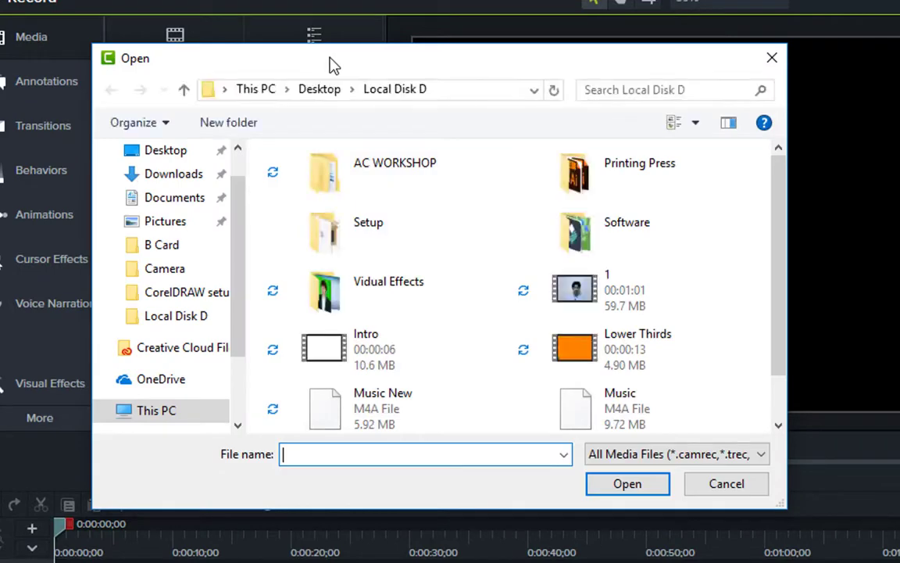
left_click_drag(332, 65, 383, 70)
scroll(602, 349, "down", 1)
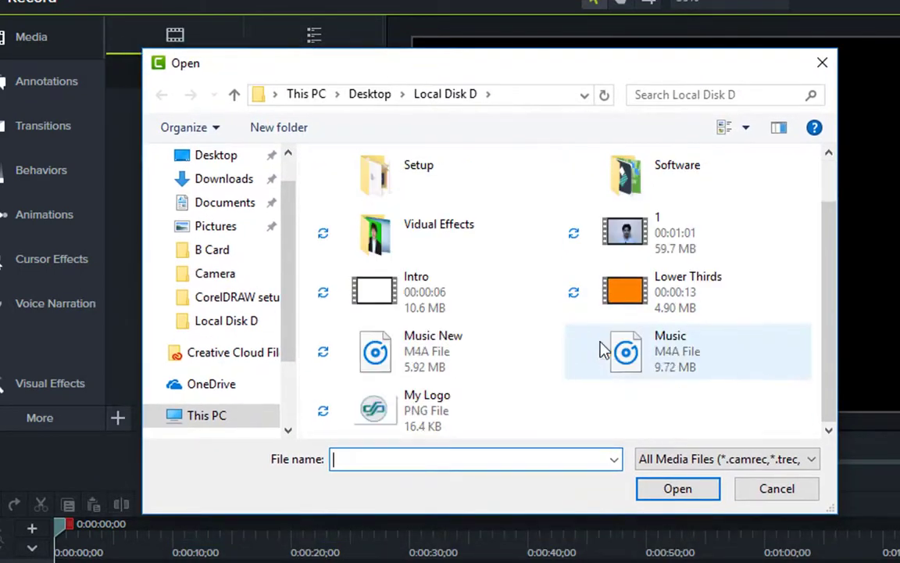
scroll(602, 350, "up", 1)
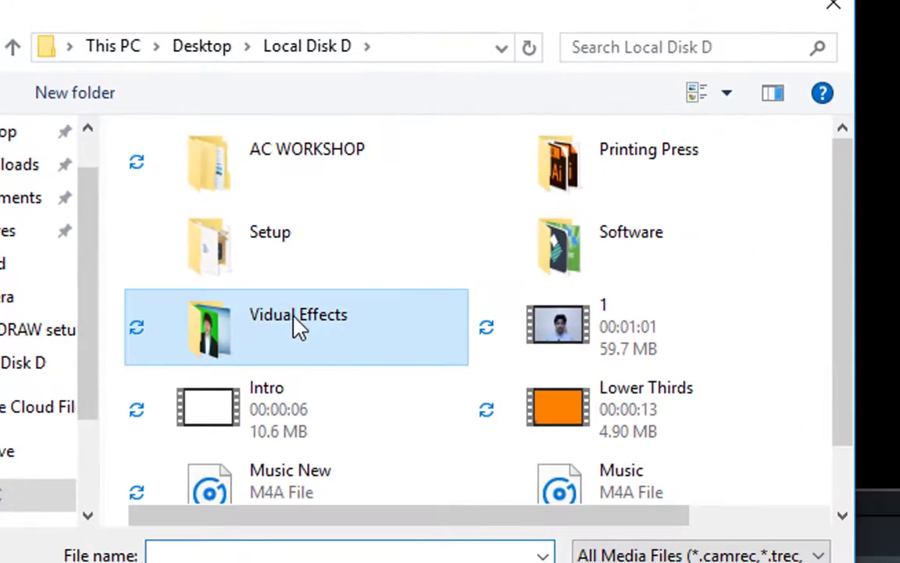
double_click(447, 332)
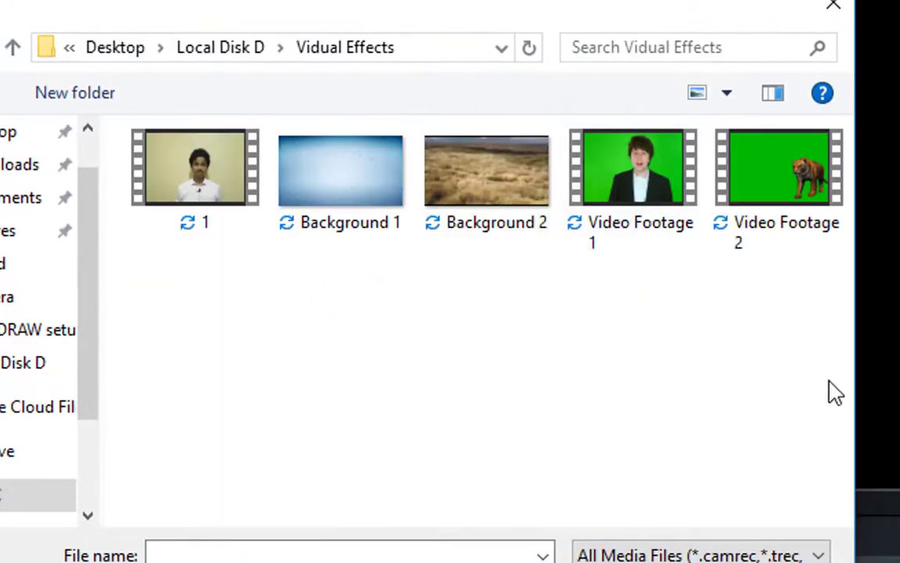
left_click_drag(819, 337, 194, 113)
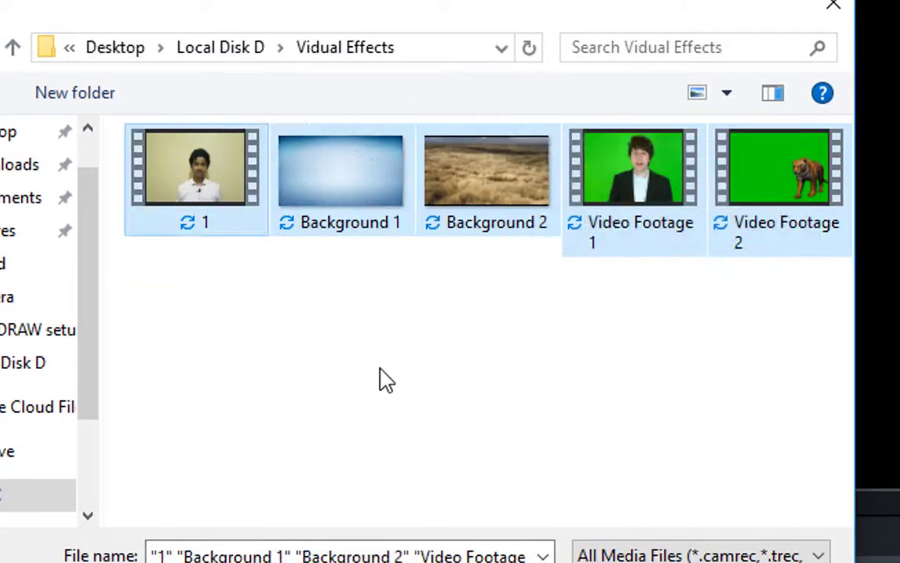
left_click(380, 368)
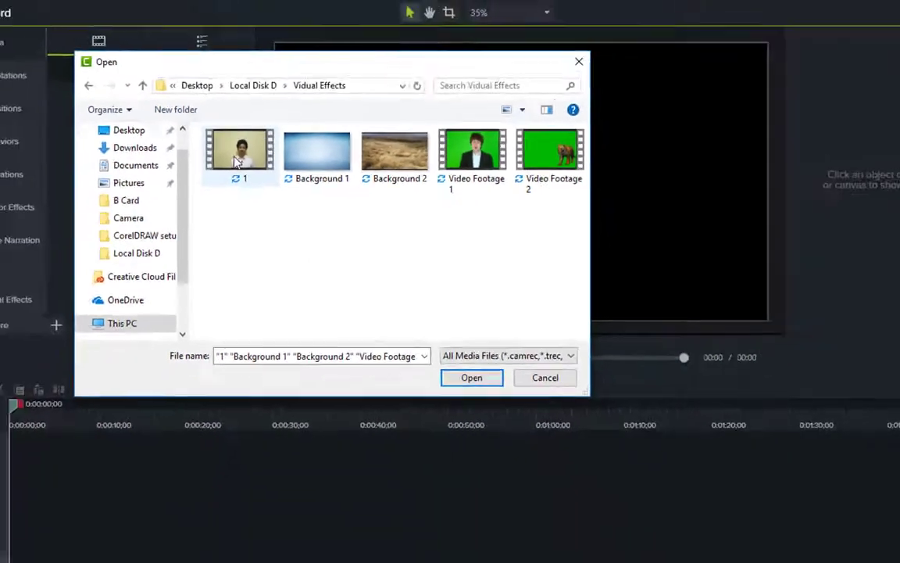
double_click(180, 183)
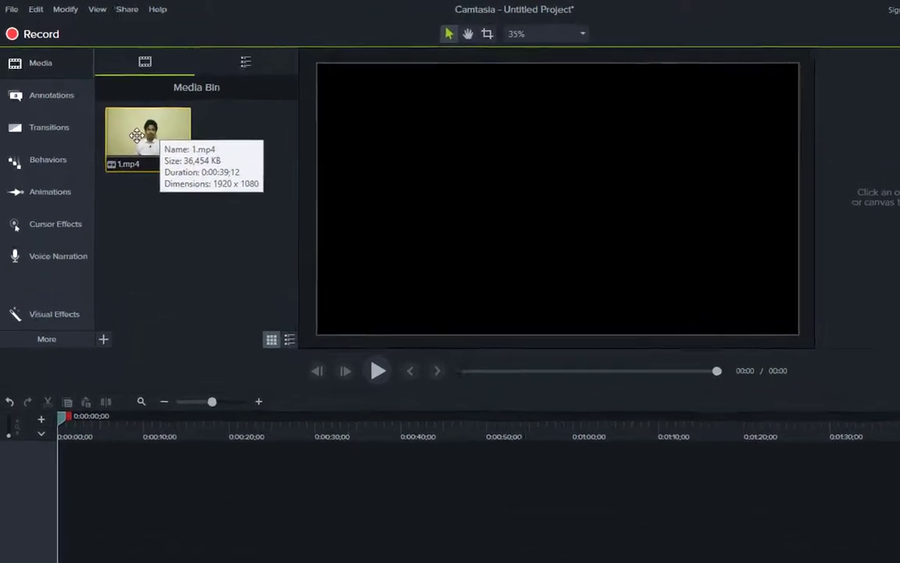
Place 1.mp4 at the start of Track 2, preview its opening second and return the playhead to the beginning.
left_click_drag(137, 128, 125, 472)
left_click_drag(173, 436, 2, 442)
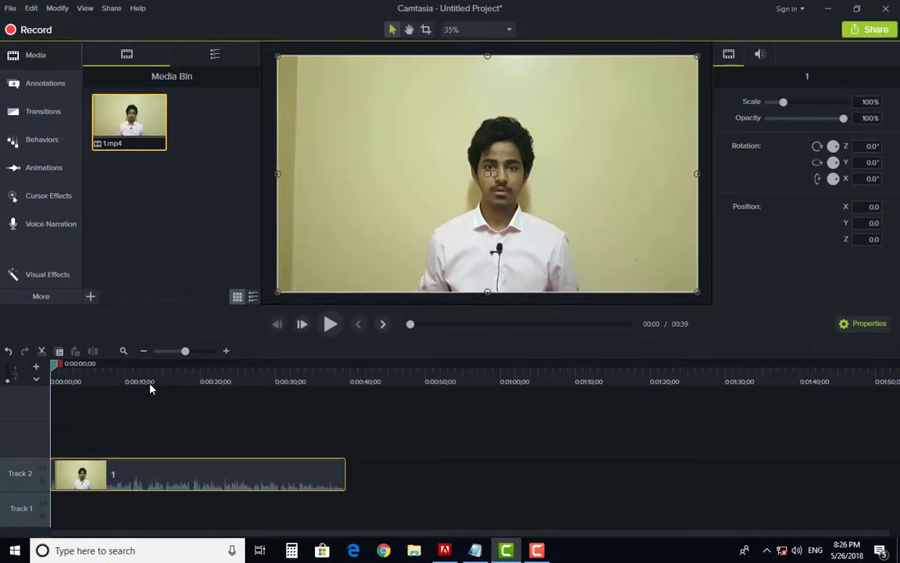
key("space")
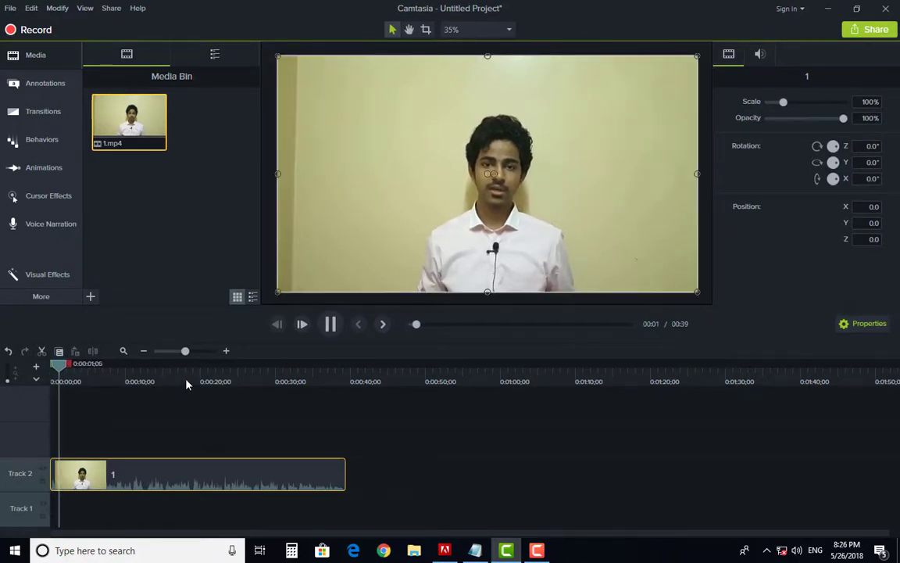
key("space")
left_click_drag(61, 369, 11, 346)
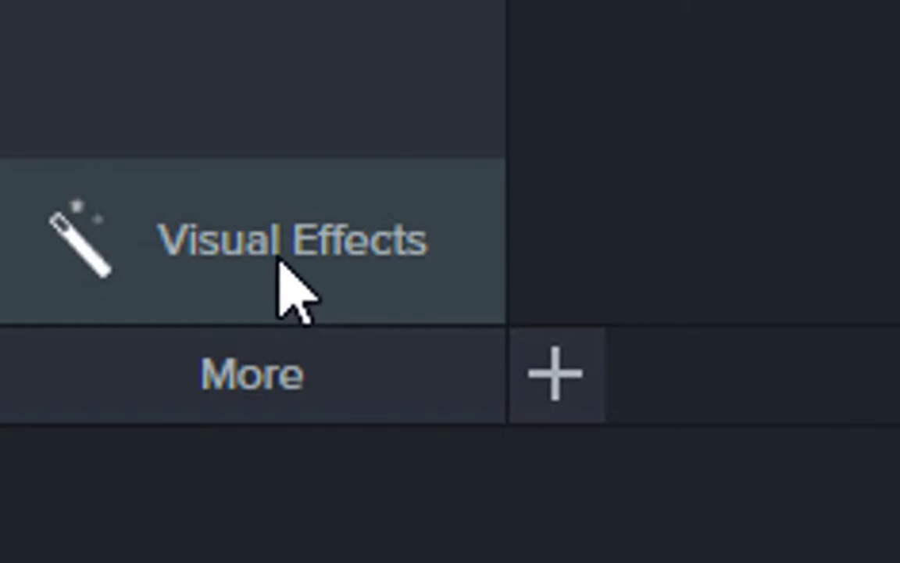
Show the Visual Effects collection and scale the clip down on the canvas to about 87.6%.
left_click(229, 265)
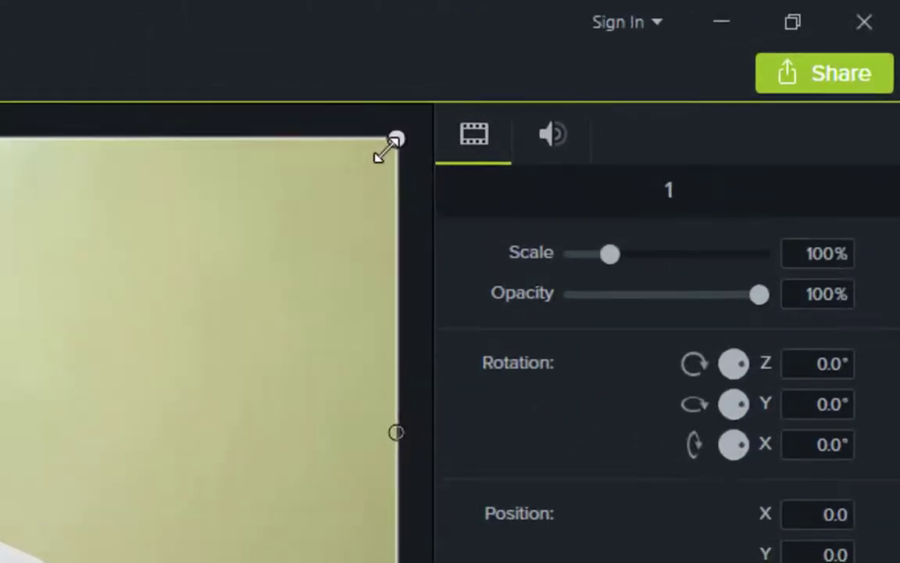
left_click_drag(899, 102, 899, 122)
left_click_drag(340, 186, 301, 230)
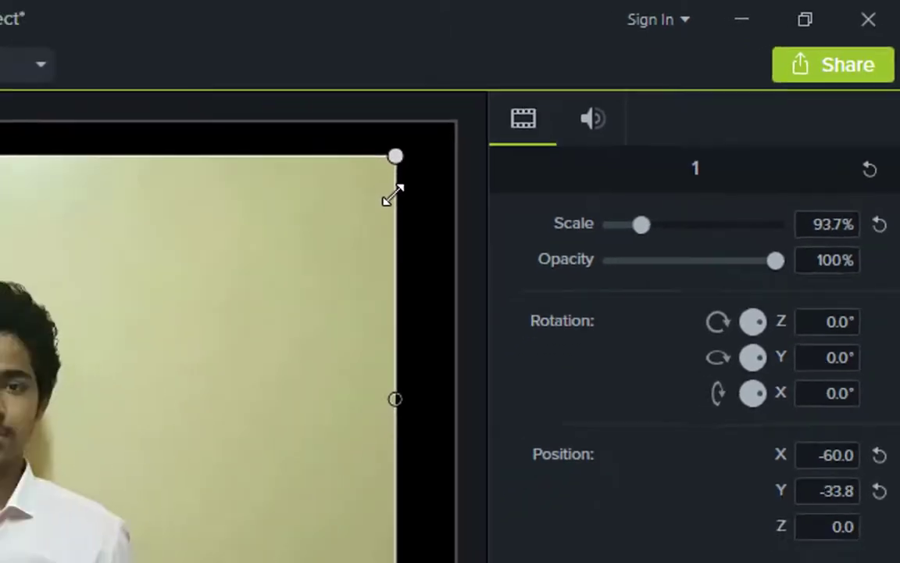
left_click_drag(393, 195, 392, 197)
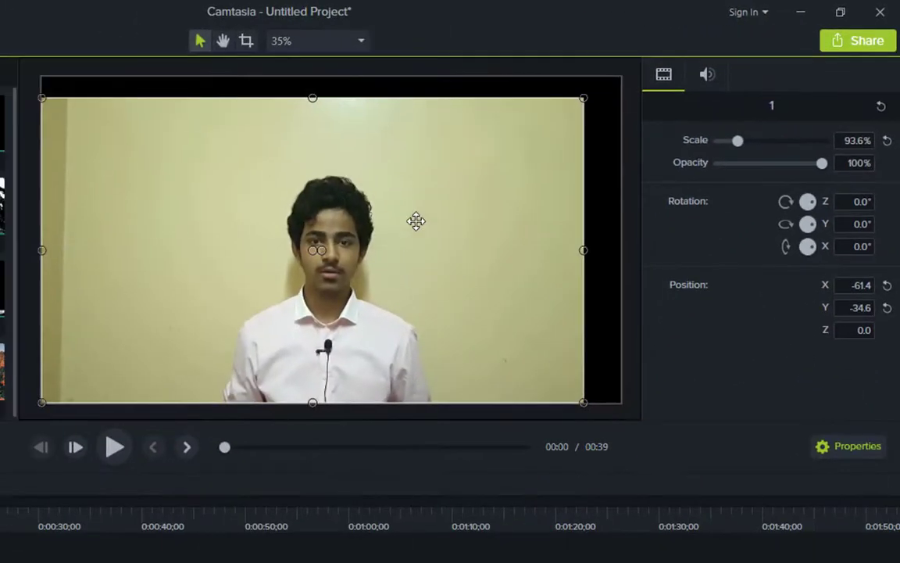
left_click_drag(582, 98, 549, 117)
Centre the reduced clip on the canvas at position X 0.0, Y 0.0.
left_click_drag(400, 274, 431, 270)
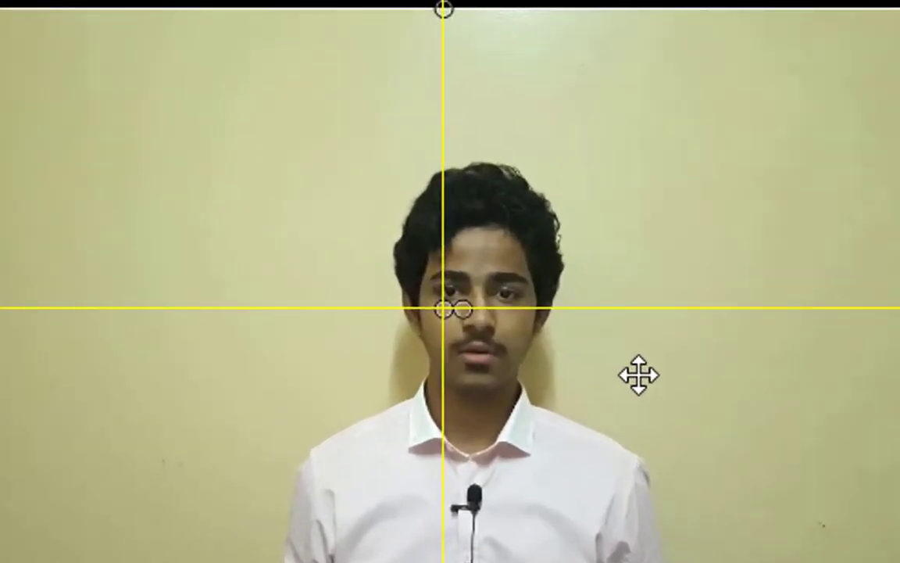
left_click_drag(638, 375, 640, 369)
left_click_drag(640, 369, 640, 368)
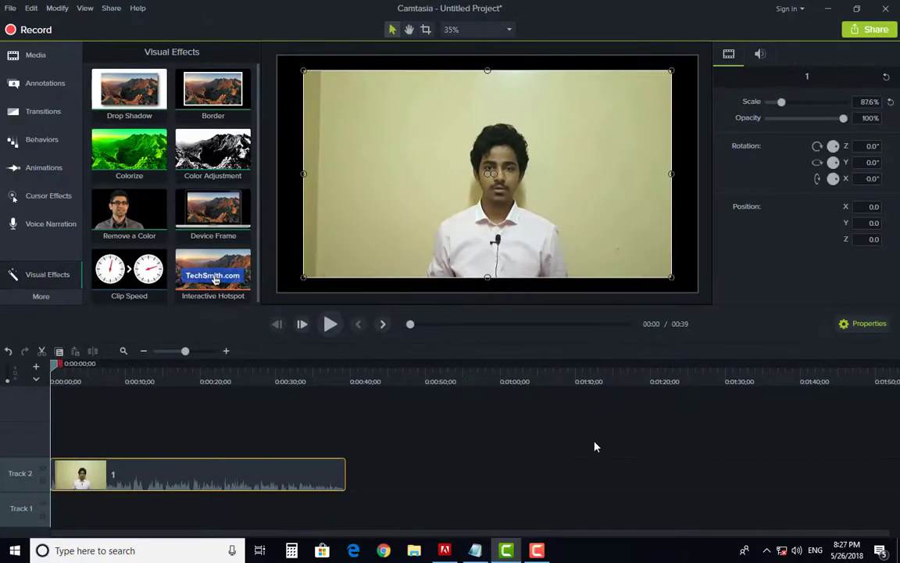
Reselect the clip and examine its audio and visual properties.
left_click(594, 446)
left_click(454, 171)
left_click_drag(400, 430, 266, 517)
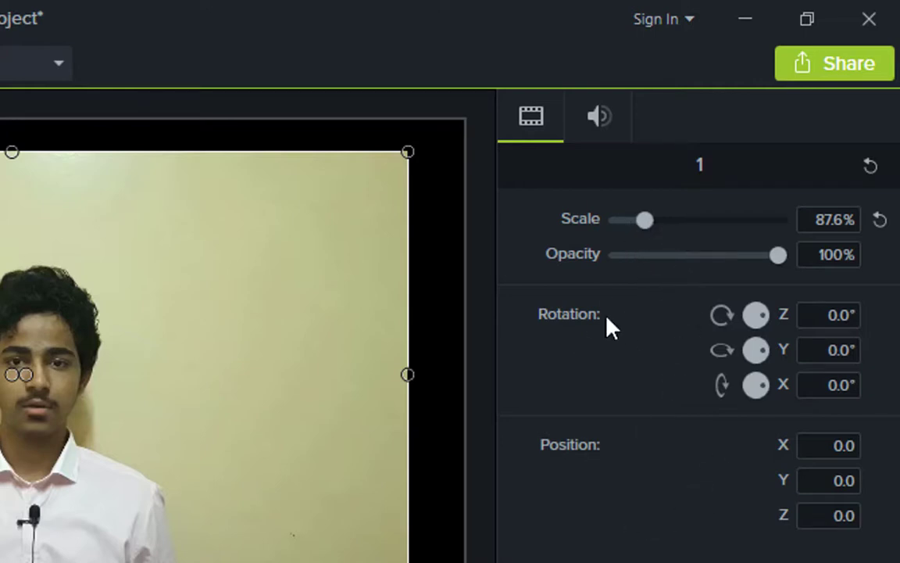
left_click(599, 117)
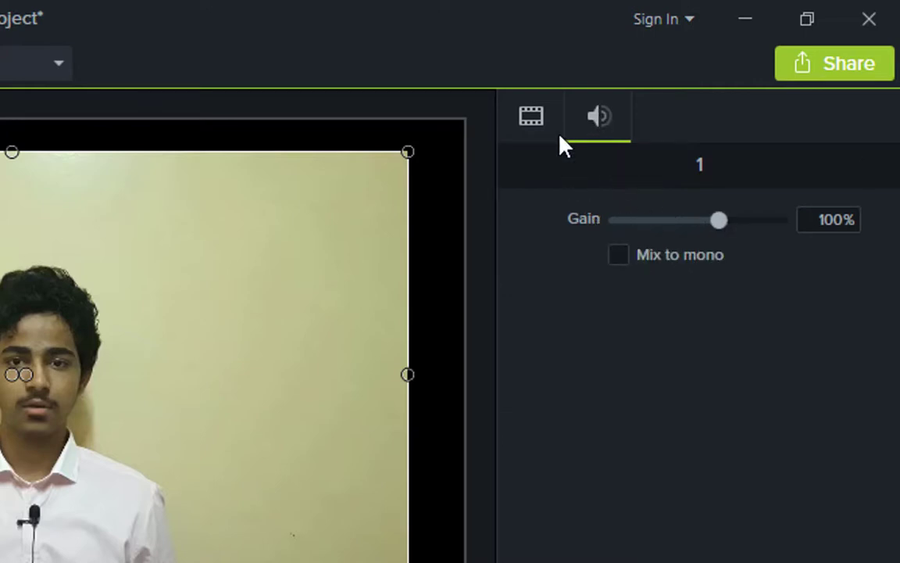
left_click(532, 125)
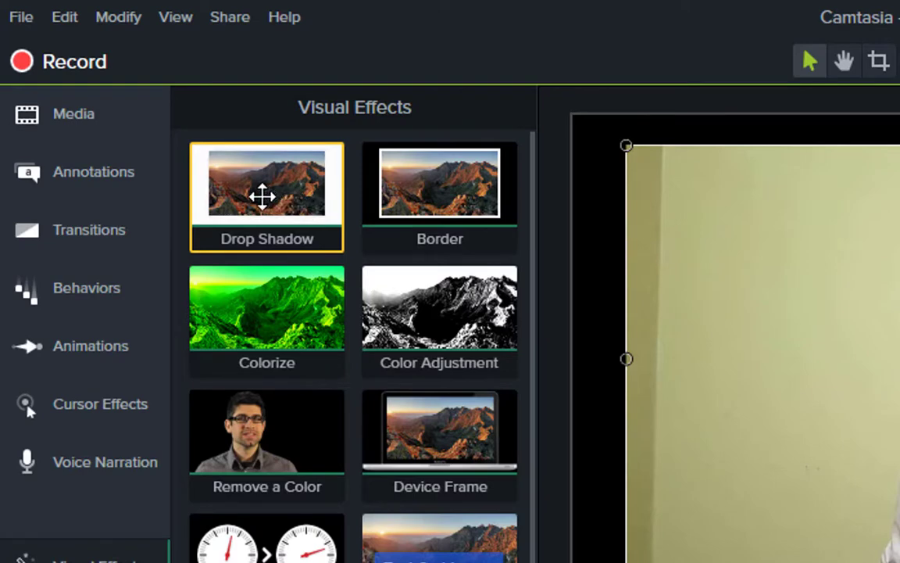
Apply the Drop Shadow effect to the clip on Track 2 and review its settings in the clip's properties.
left_click_drag(262, 196, 309, 424)
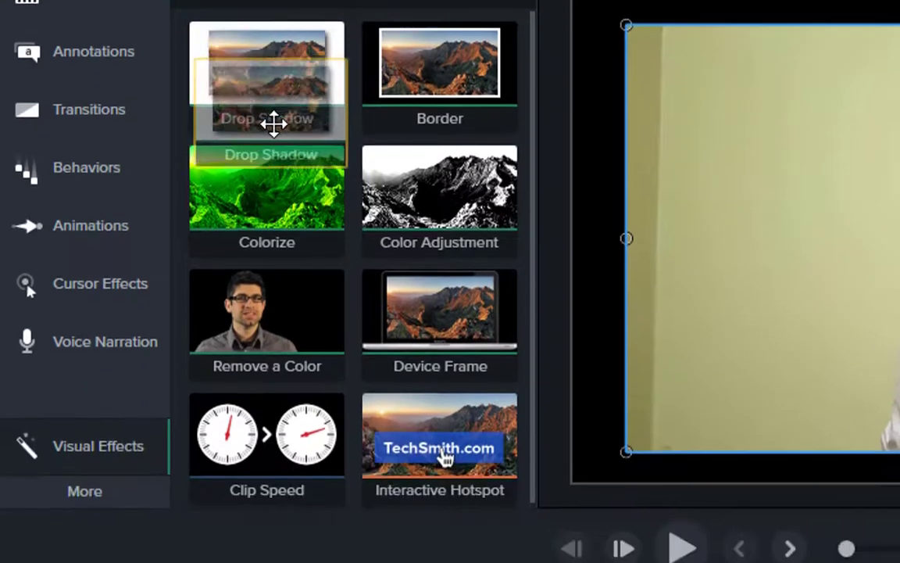
left_click_drag(309, 55, 339, 494)
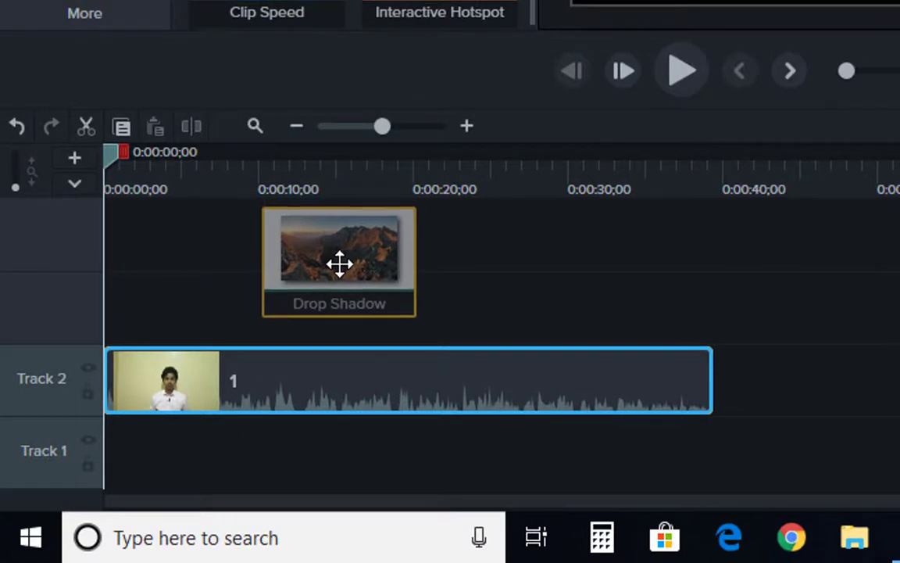
left_click_drag(339, 263, 335, 382)
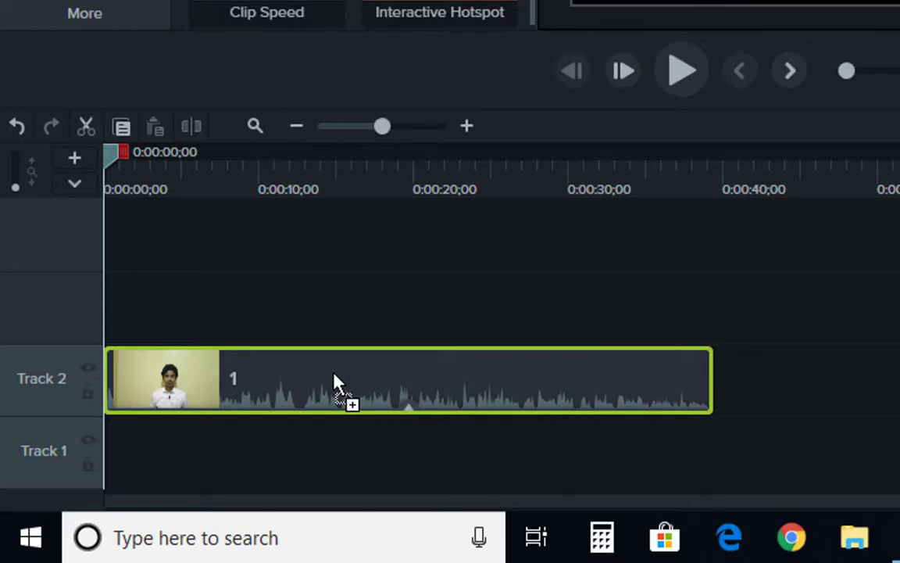
left_click_drag(335, 381, 335, 384)
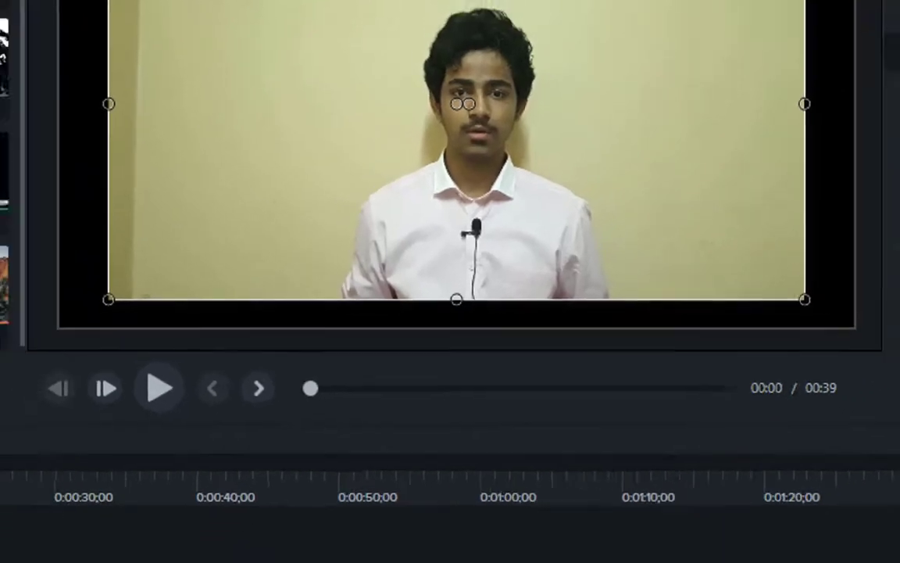
scroll(839, 215, "up", 3)
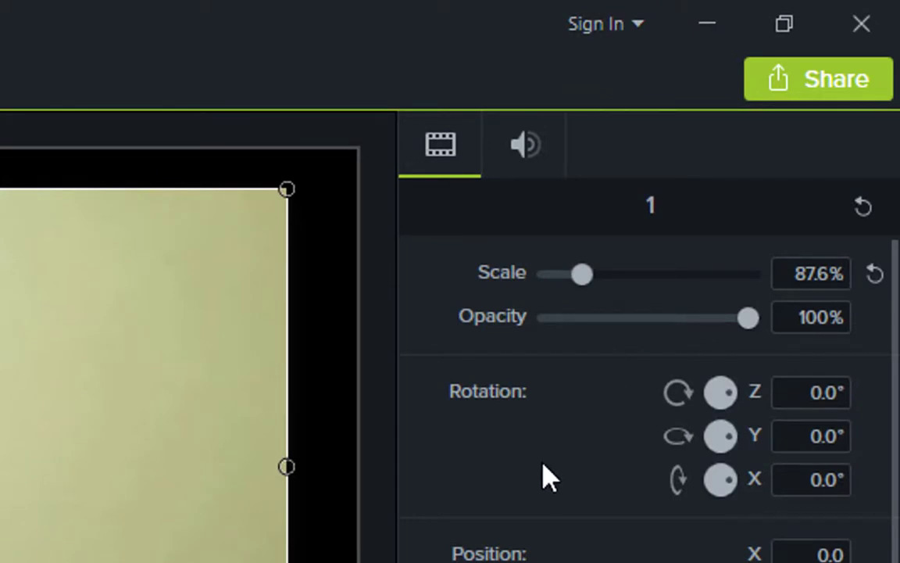
scroll(577, 502, "down", 4)
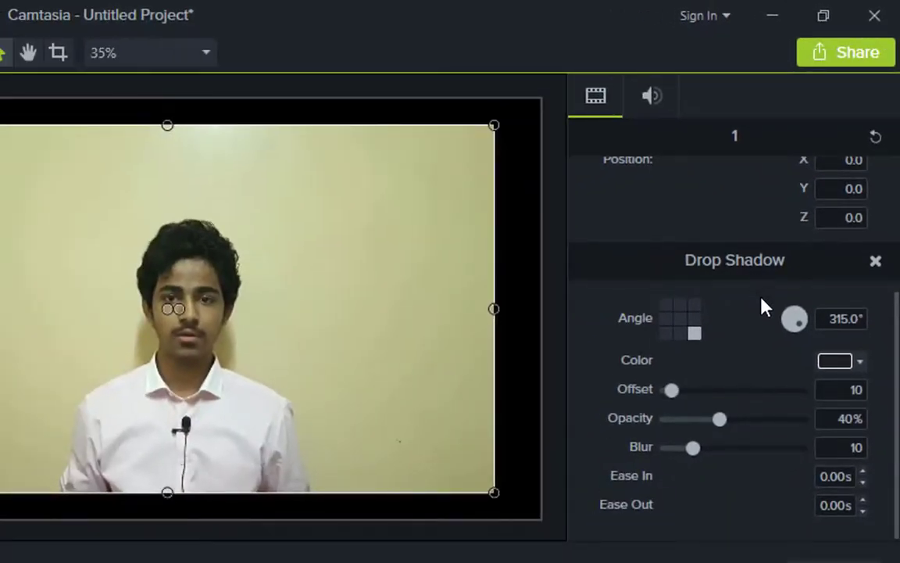
scroll(656, 207, "up", 4)
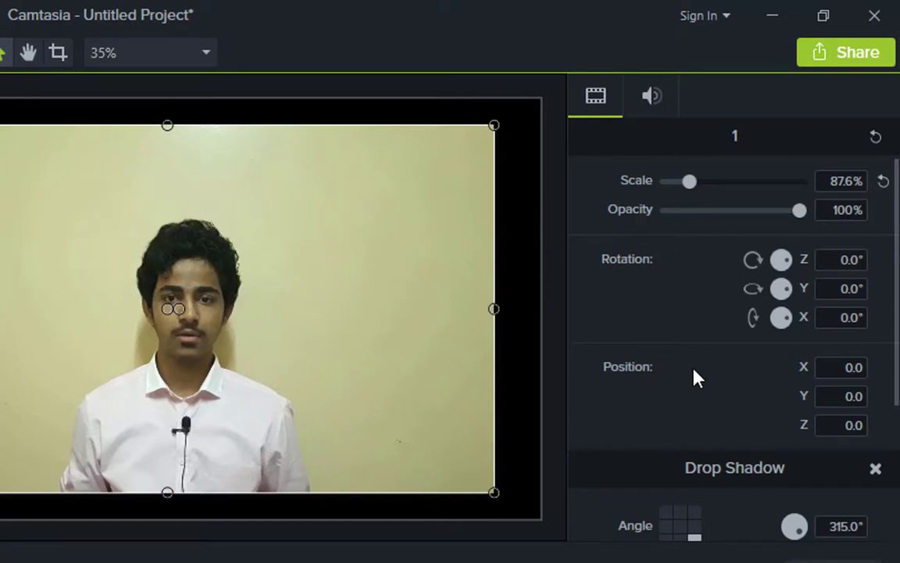
scroll(693, 373, "down", 3)
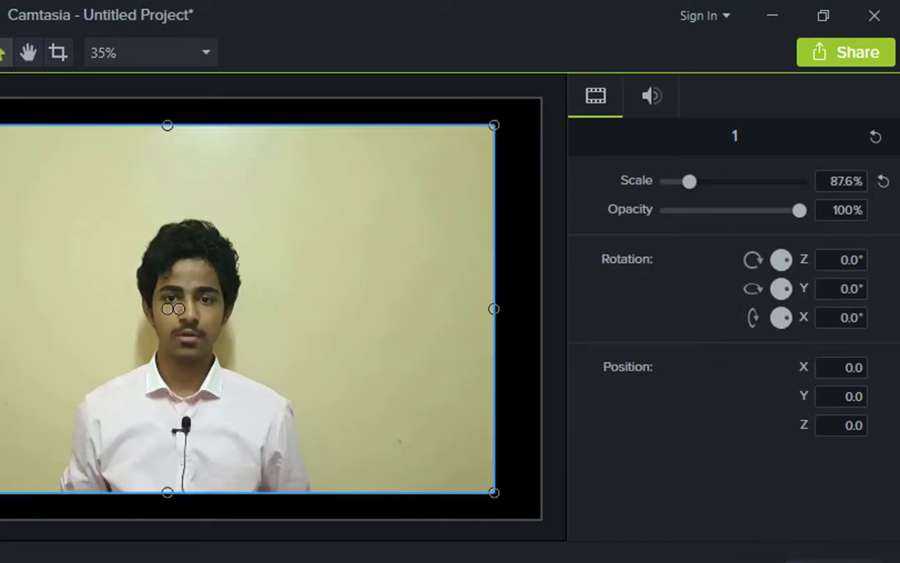
left_click_drag(4, 309, 78, 309)
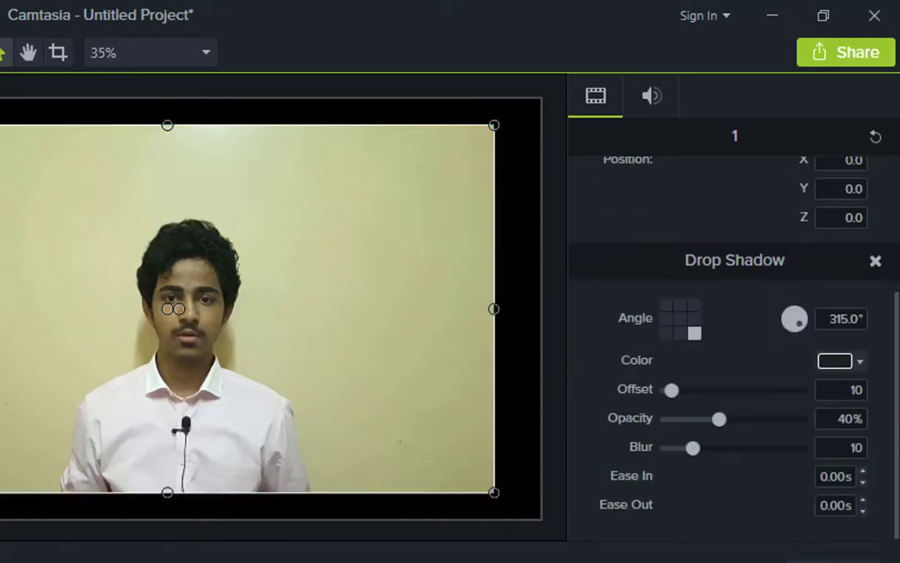
Try the centred shadow direction, set it back to the lower-right corner, and turn the shadow's angle to -1,506.0°.
left_click(679, 319)
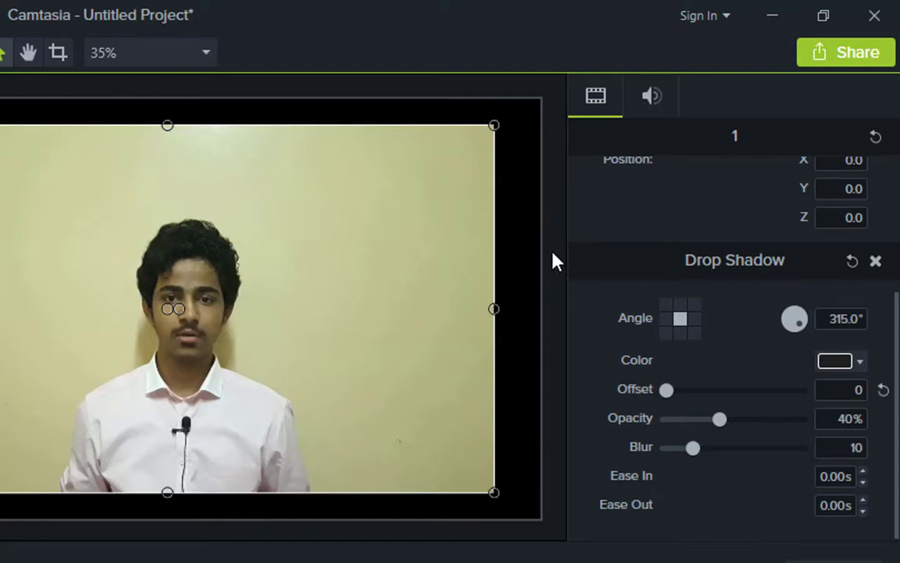
left_click(696, 336)
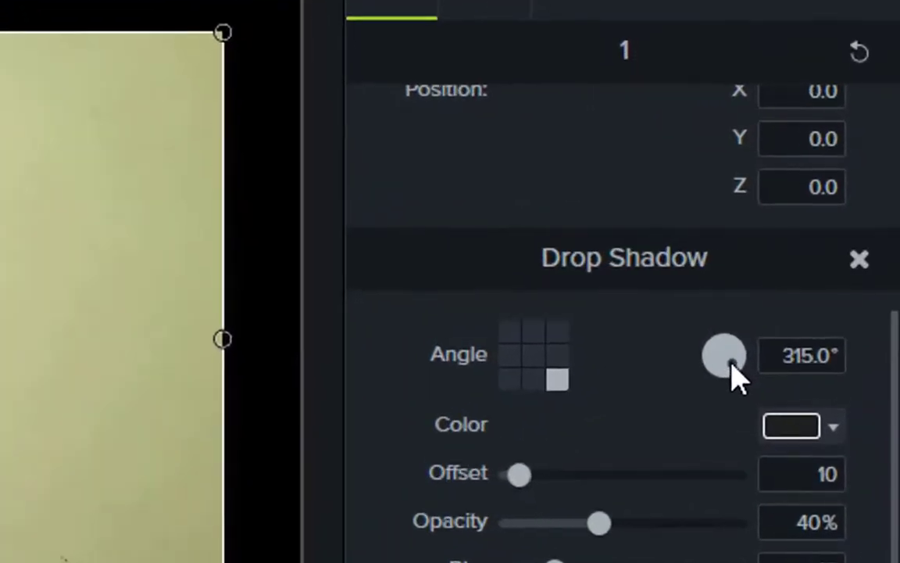
left_click_drag(798, 327, 780, 337)
mouse_move(699, 387)
left_mouse_down()
mouse_move(693, 345)
mouse_move(717, 312)
mouse_move(743, 368)
mouse_move(708, 385)
mouse_move(749, 368)
mouse_move(705, 362)
mouse_move(743, 352)
mouse_move(761, 377)
mouse_move(729, 412)
mouse_move(697, 394)
mouse_move(715, 342)
mouse_move(769, 342)
mouse_move(725, 392)
mouse_move(707, 342)
mouse_move(755, 352)
mouse_move(738, 390)
mouse_move(725, 355)
mouse_move(735, 382)
left_mouse_up()
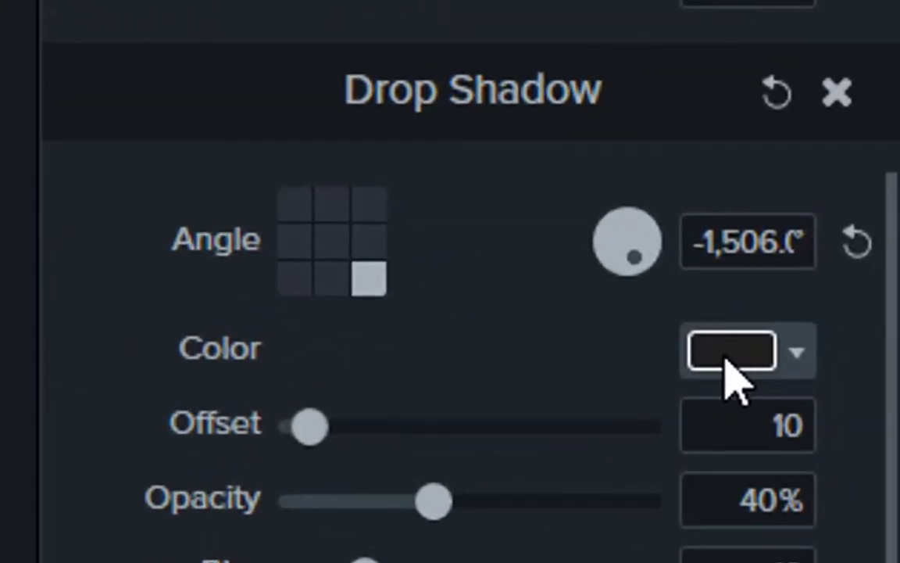
Set the Drop Shadow colour to white (#FFFFFF) and check the result with the clip deselected.
left_click(744, 355)
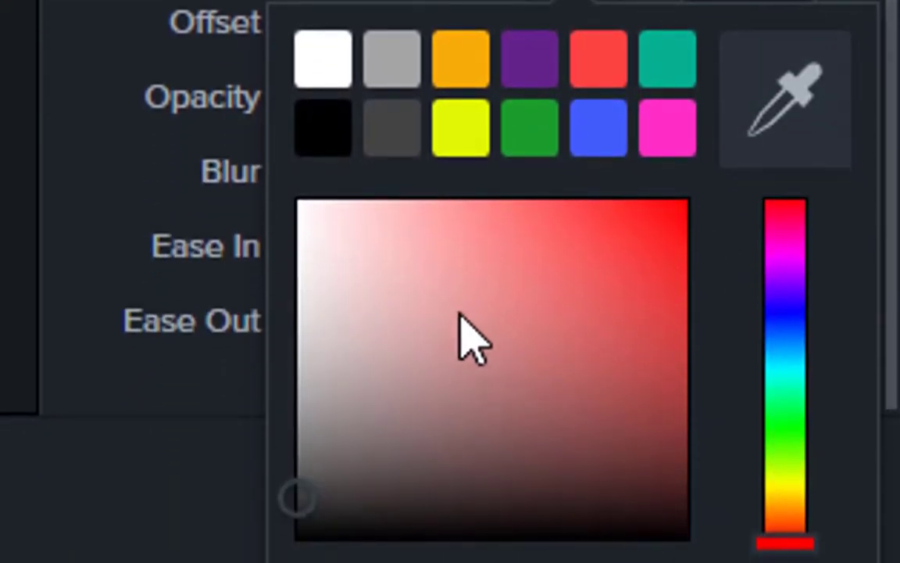
left_click_drag(373, 280, 279, 179)
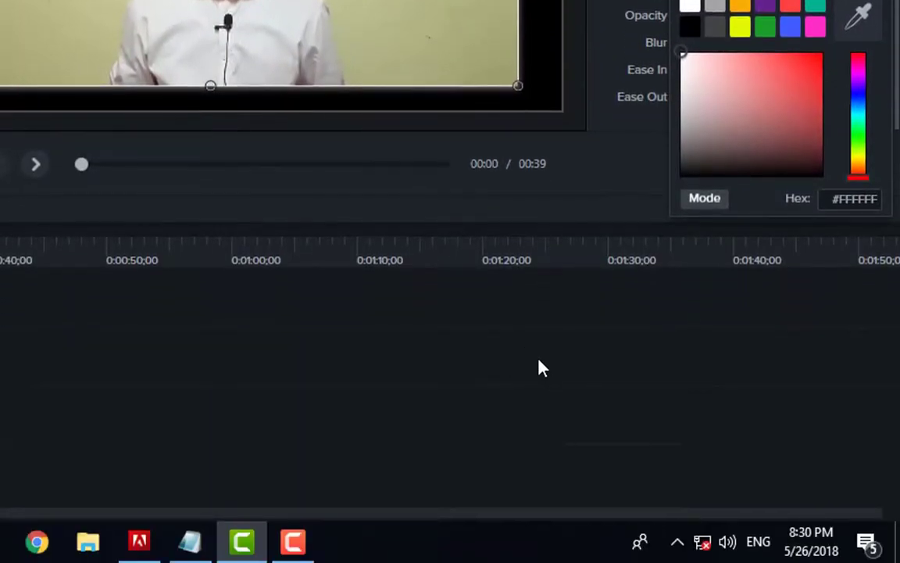
left_click(543, 368)
left_click(281, 74)
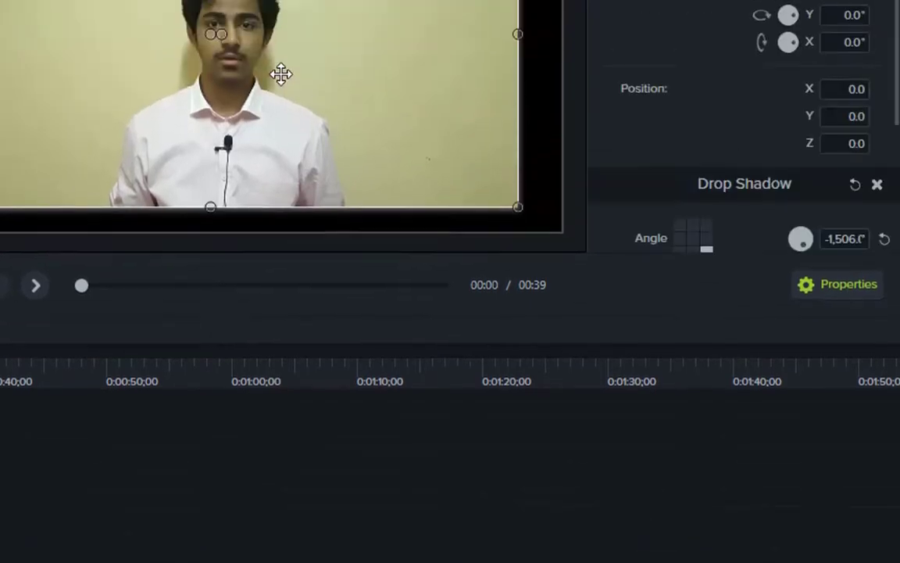
left_click(542, 122)
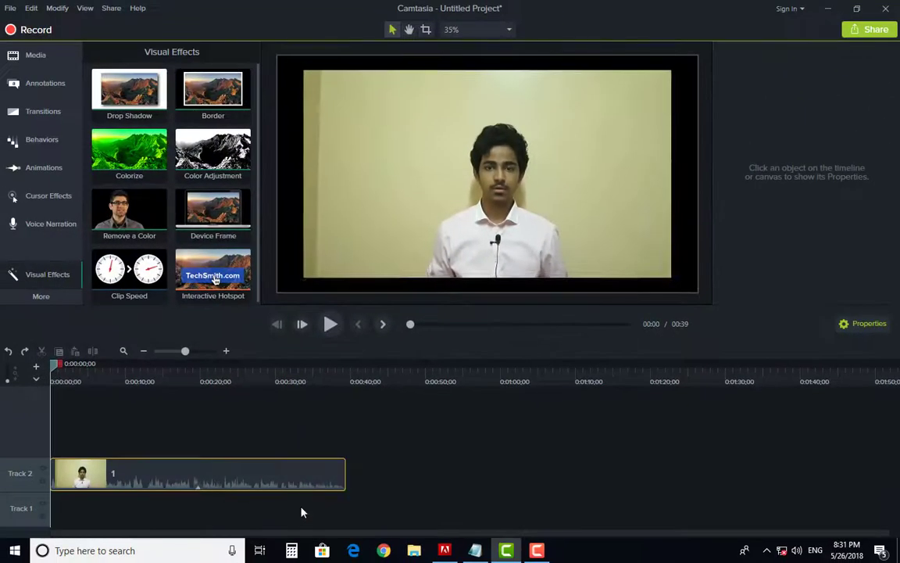
left_click(306, 477)
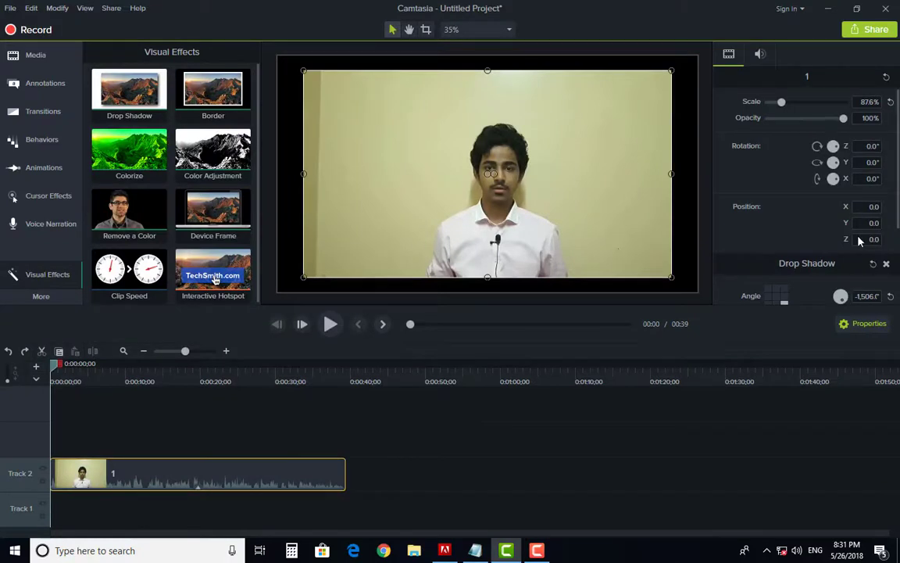
scroll(775, 217, "down", 3)
left_click(864, 203)
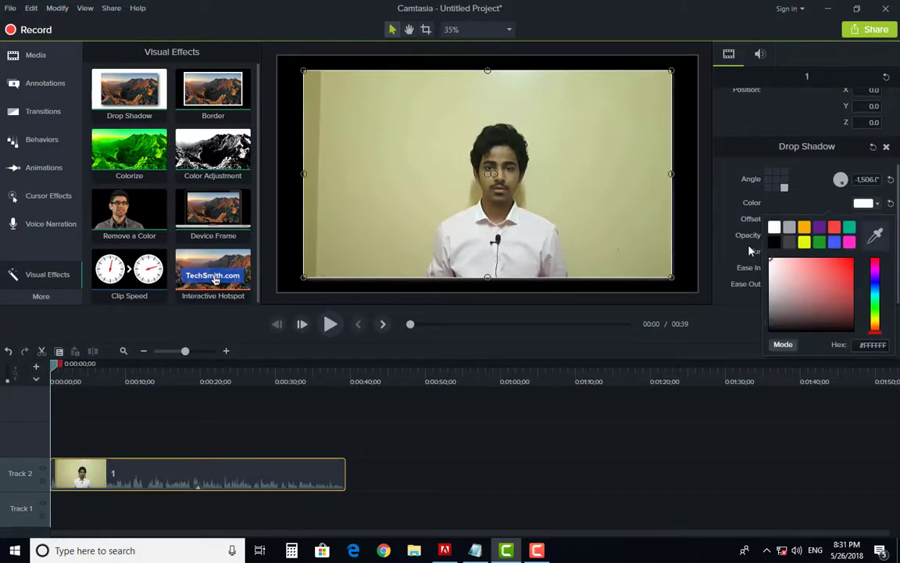
left_click(708, 432)
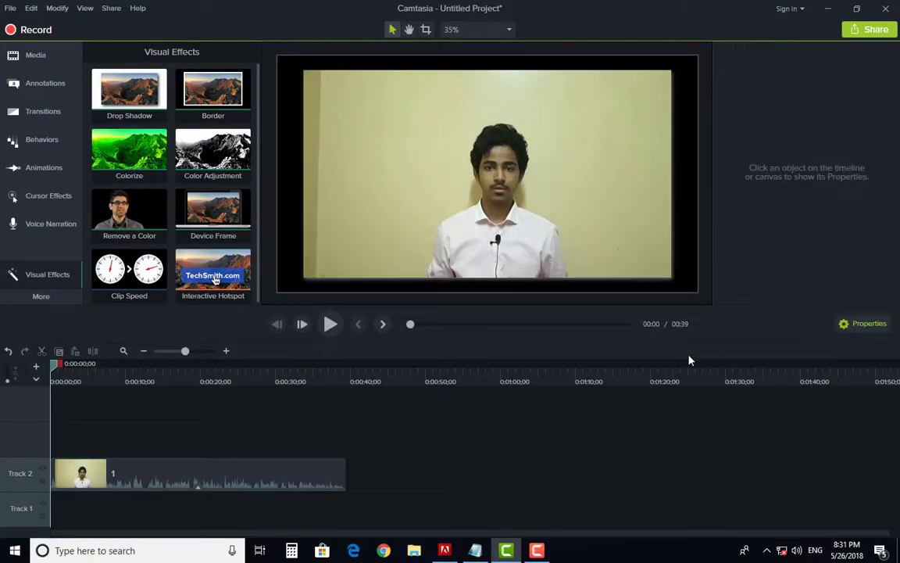
Reselect the clip on the canvas and set its Drop Shadow offset to 31.
left_click(645, 232)
scroll(820, 282, "down", 3)
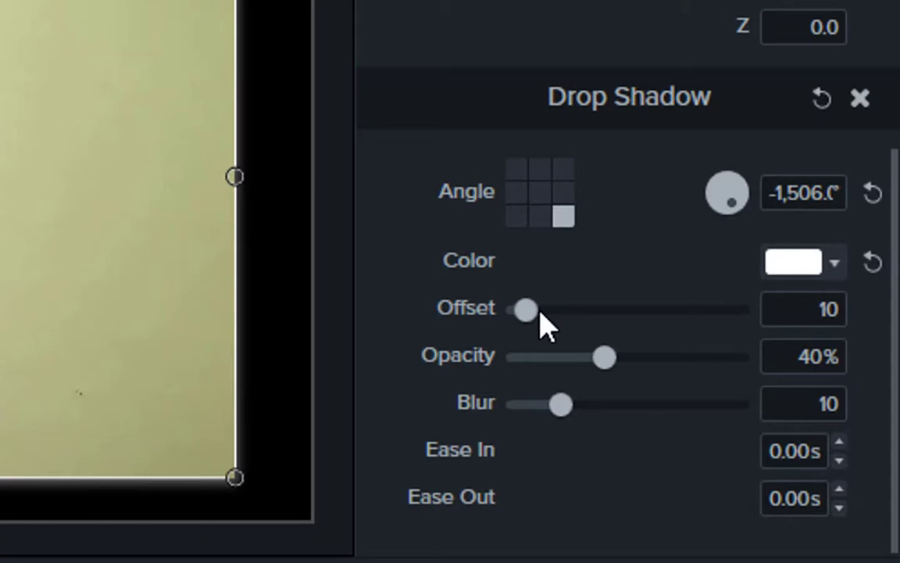
left_click_drag(528, 309, 578, 314)
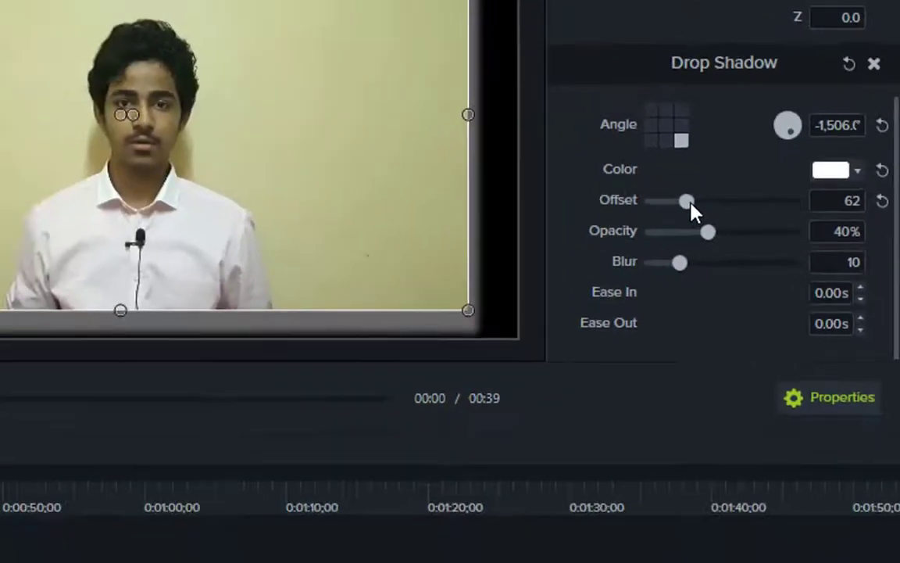
left_click_drag(690, 210, 683, 210)
mouse_move(714, 172)
left_mouse_down()
mouse_move(811, 173)
mouse_move(706, 173)
left_mouse_up()
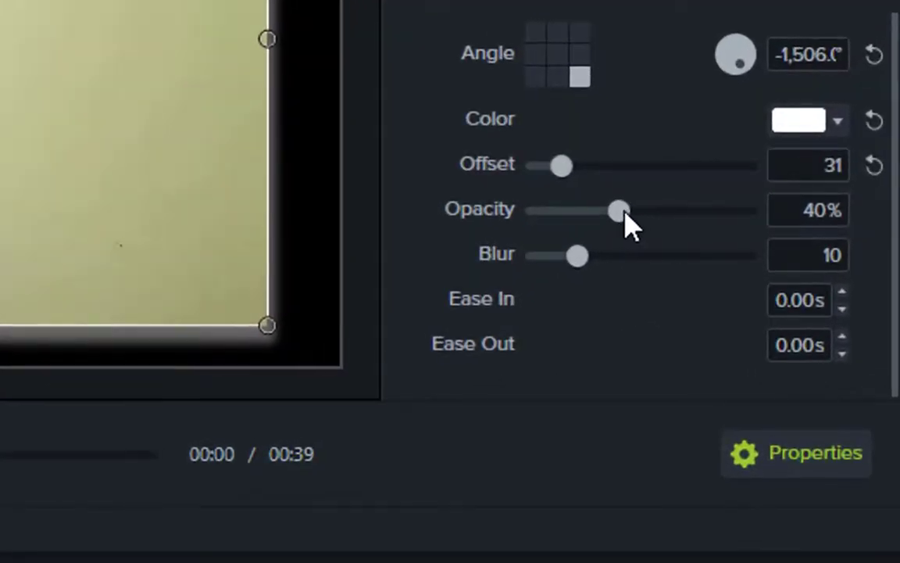
Try stronger shadow opacity and blur values, settling on 33% opacity and a blur of 23.
mouse_move(624, 212)
left_mouse_down()
mouse_move(725, 231)
mouse_move(750, 219)
left_mouse_up()
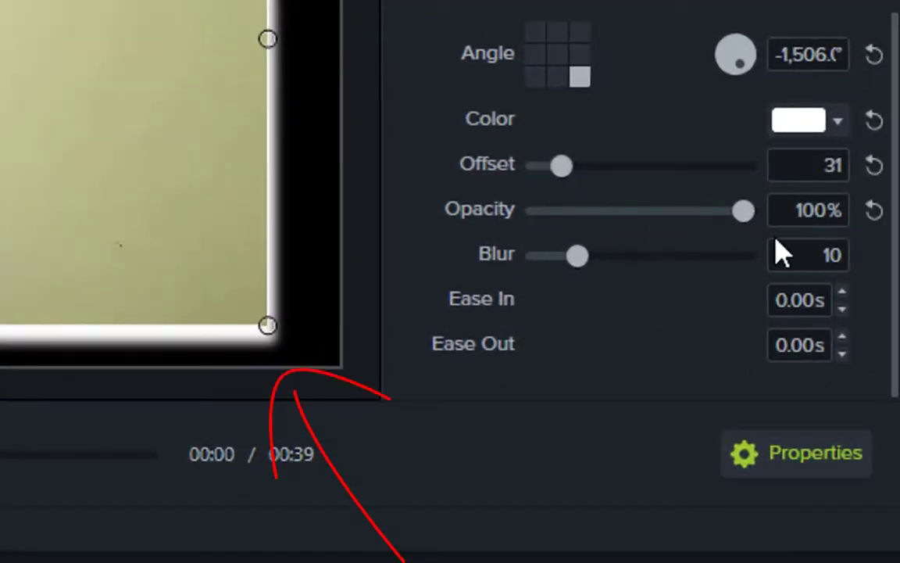
left_click(694, 210)
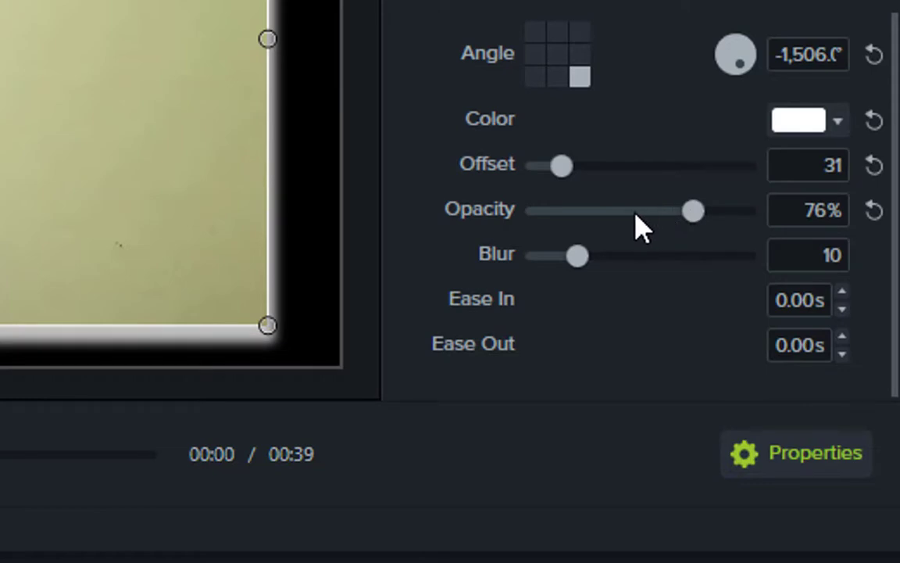
left_click(606, 219)
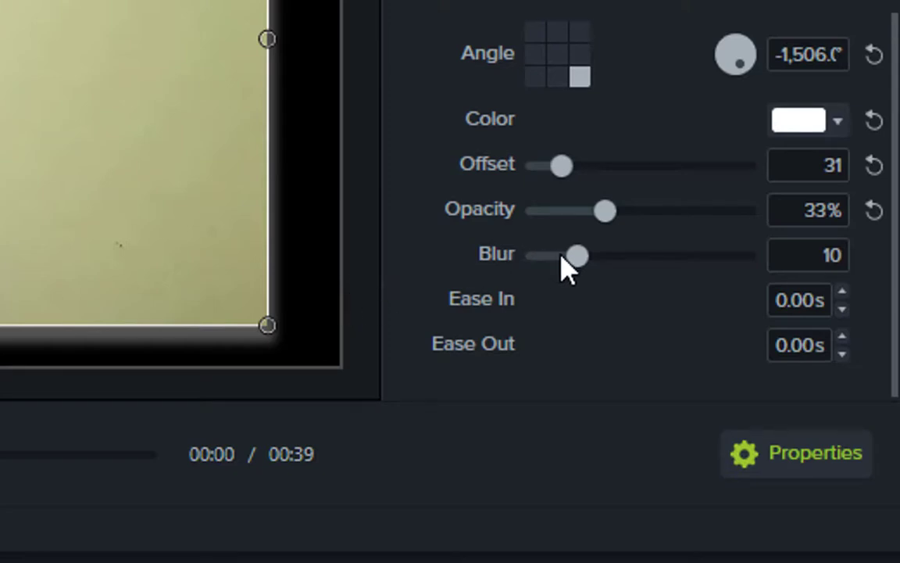
left_click_drag(580, 267, 699, 281)
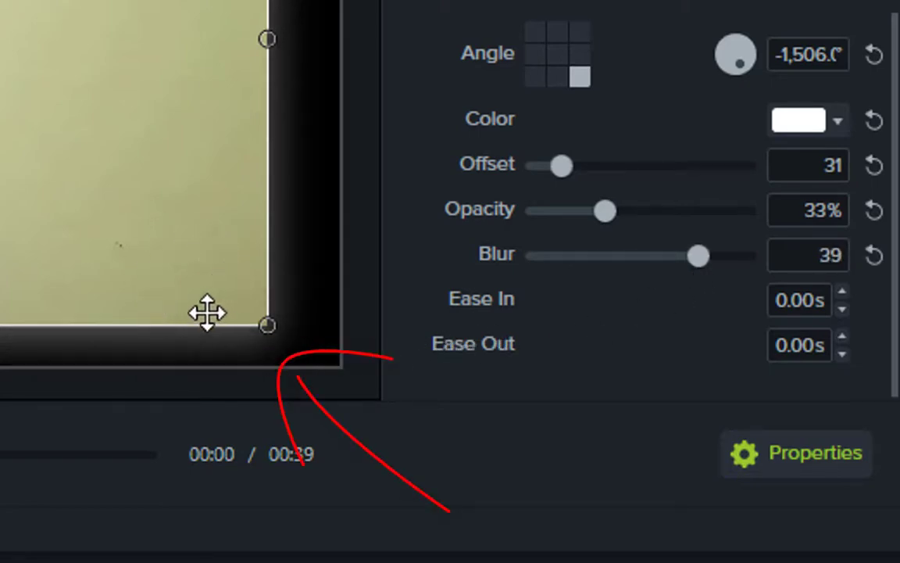
left_click(630, 256)
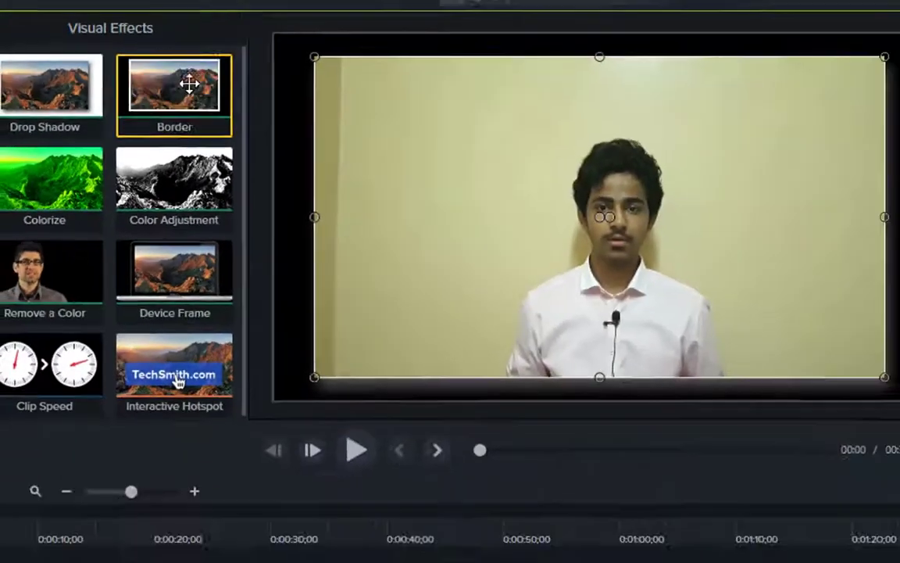
Apply the Border effect to the clip on Track 2 and review the clip's properties.
left_click_drag(386, 281, 362, 562)
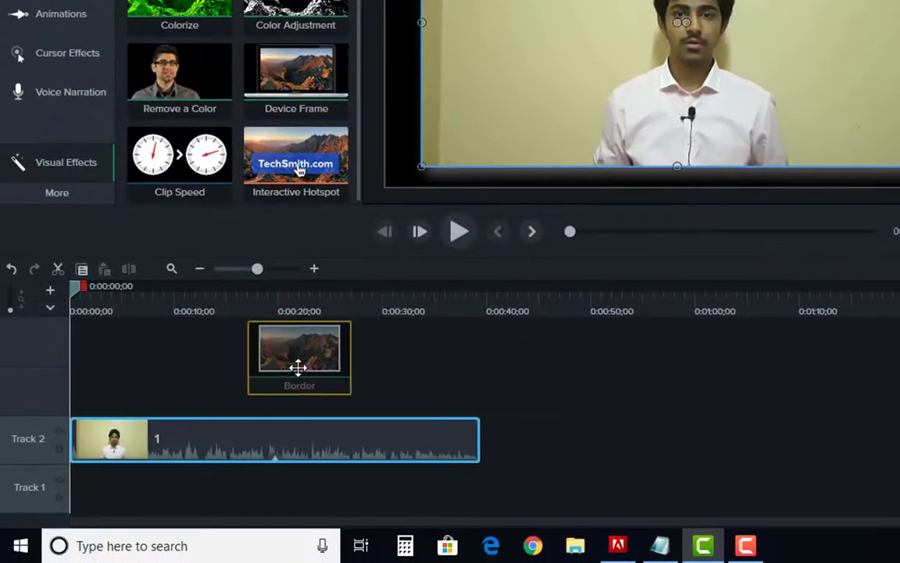
left_click_drag(297, 367, 295, 443)
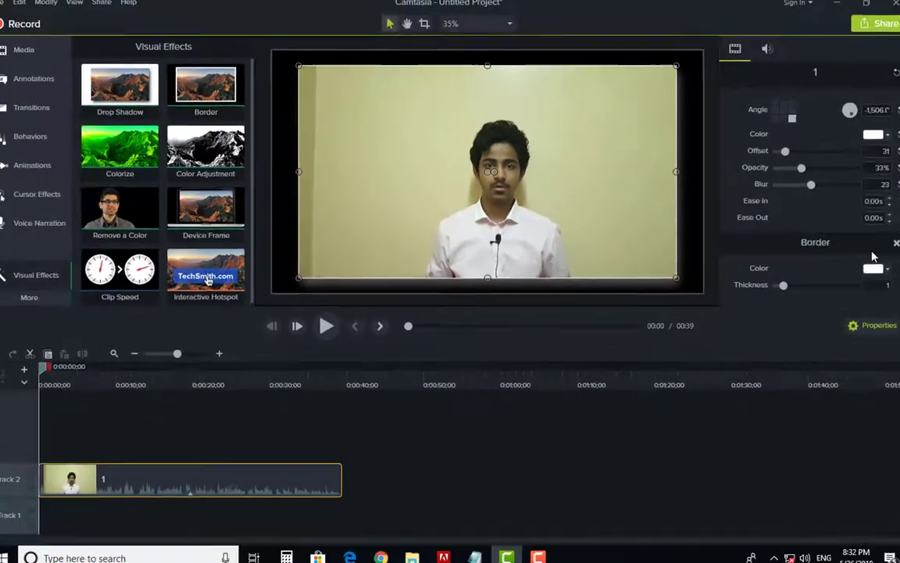
scroll(849, 255, "up", 5)
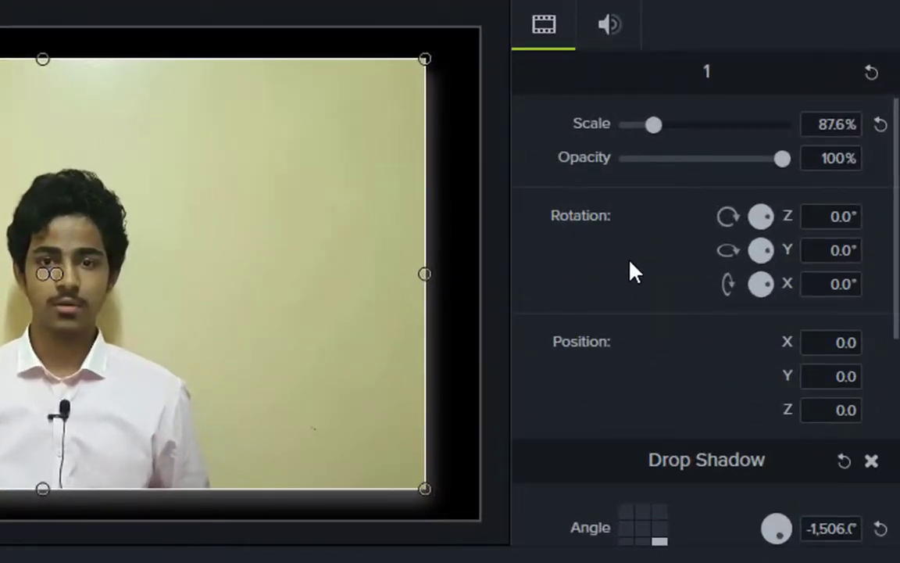
scroll(720, 334, "down", 5)
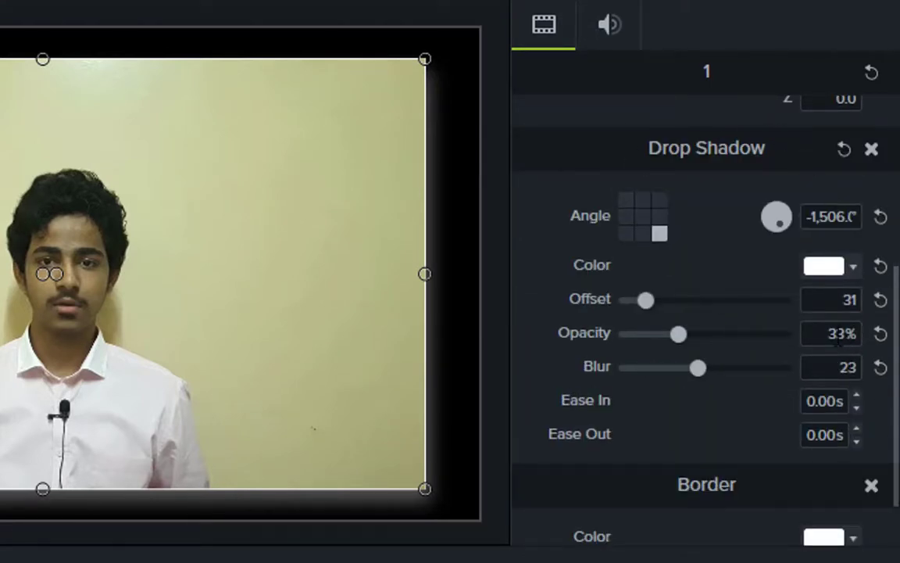
Change the clip's Border colour to a bright, fully saturated green.
scroll(770, 271, "down", 1)
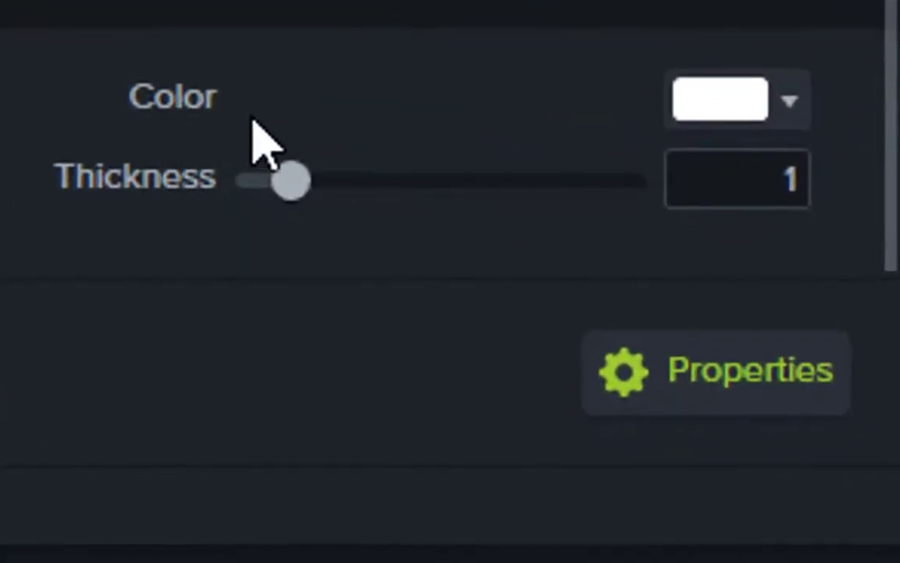
left_click(749, 101)
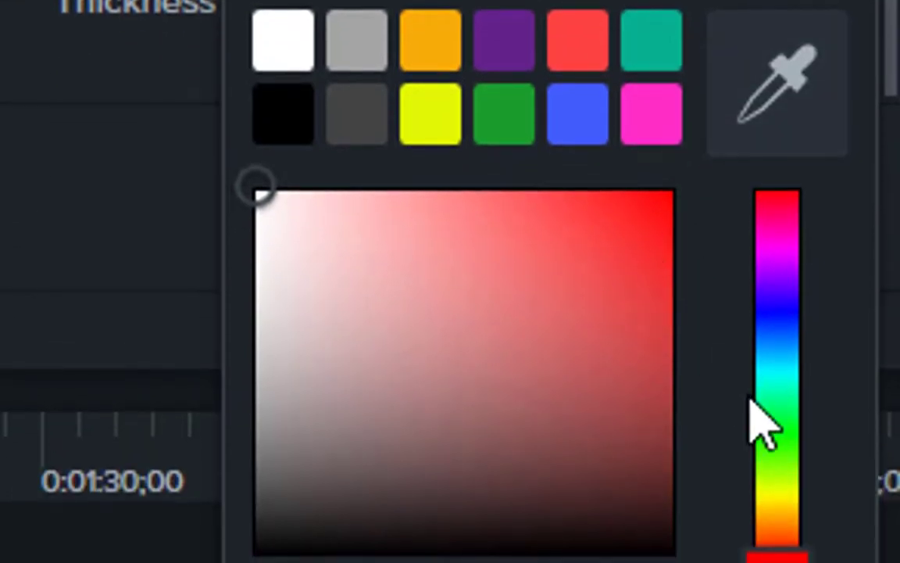
left_click(778, 444)
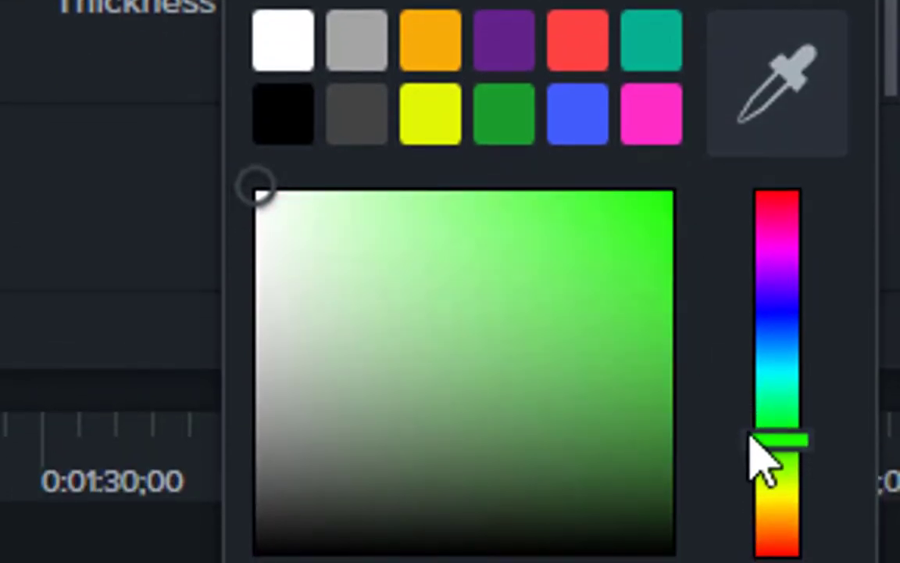
left_click_drag(643, 227, 691, 180)
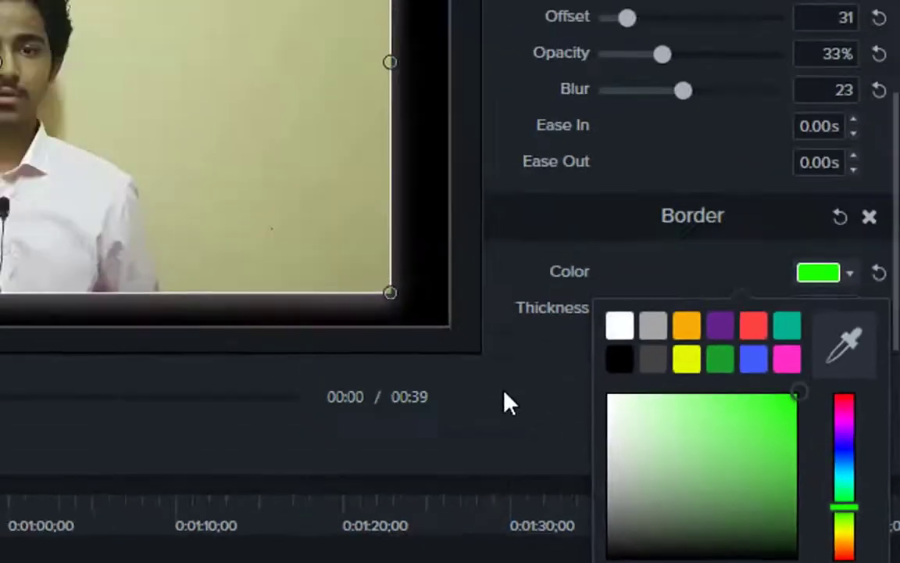
Set the clip's Border thickness to 10 and deselect the clip to preview the result.
left_click(90, 188)
left_click_drag(723, 397, 818, 397)
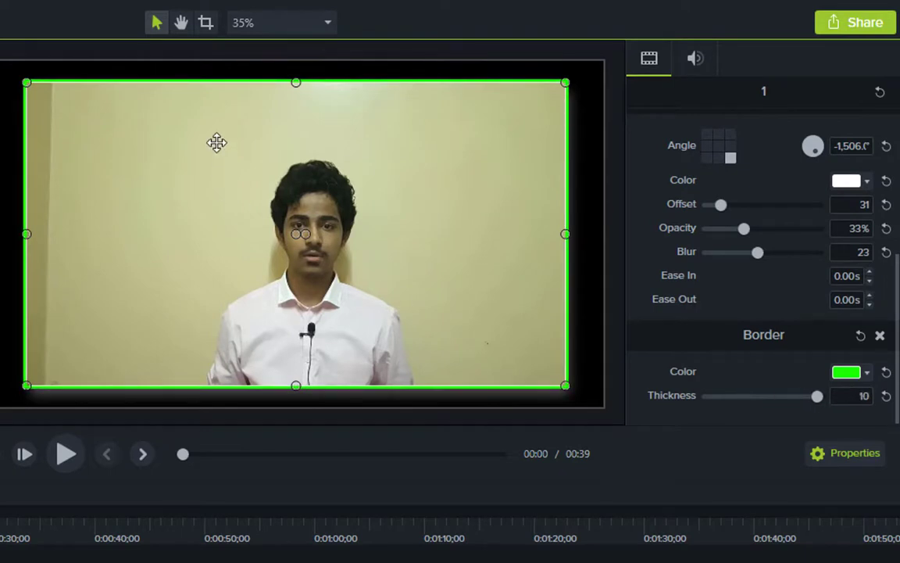
left_click(320, 481)
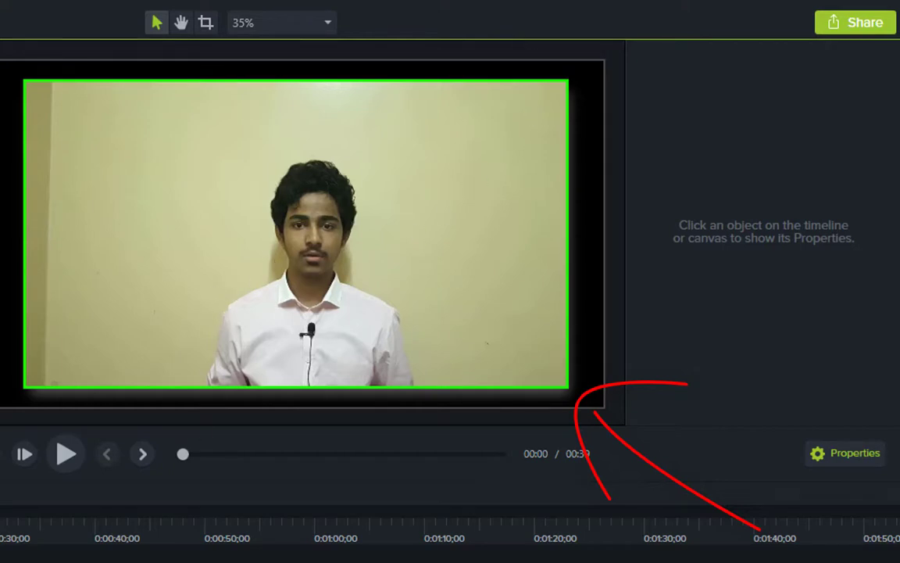
Reselect the clip on the canvas and try a Border thickness of 20.
left_click(270, 211)
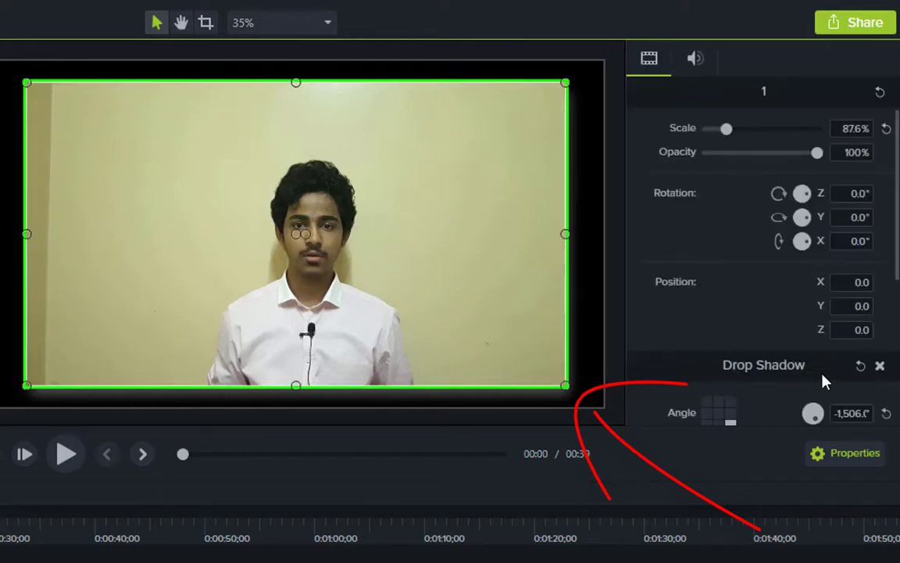
scroll(824, 381, "down", 3)
mouse_move(814, 414)
left_mouse_down()
mouse_move(770, 414)
mouse_move(879, 418)
left_mouse_up()
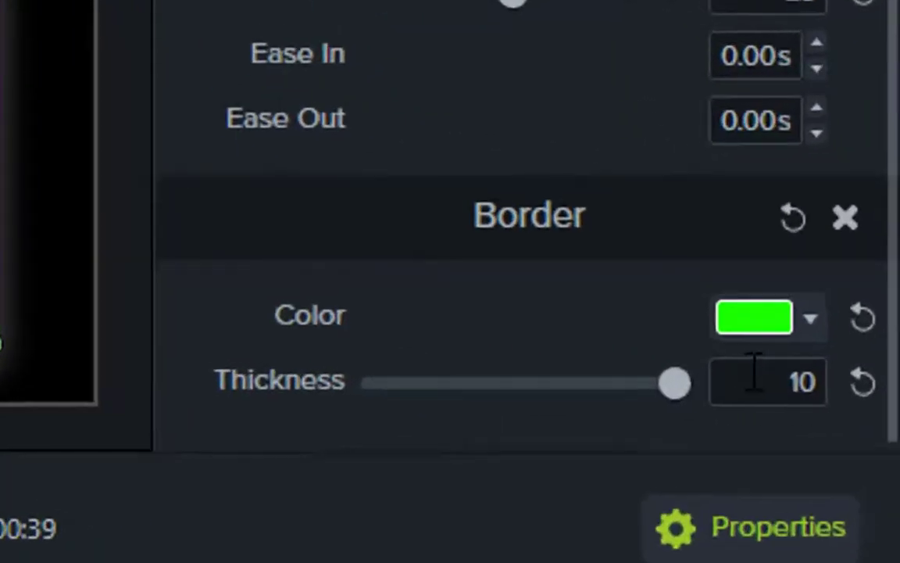
left_click(752, 373)
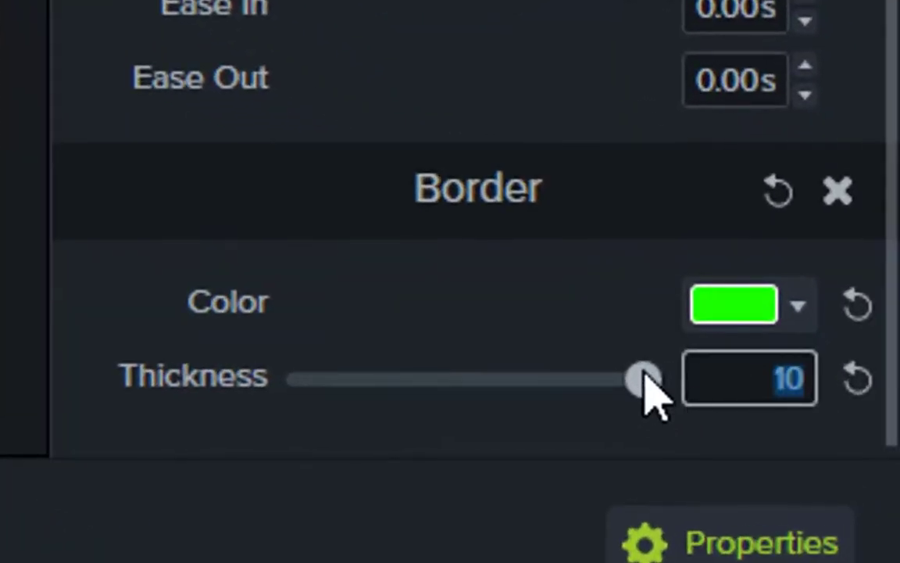
type("20")
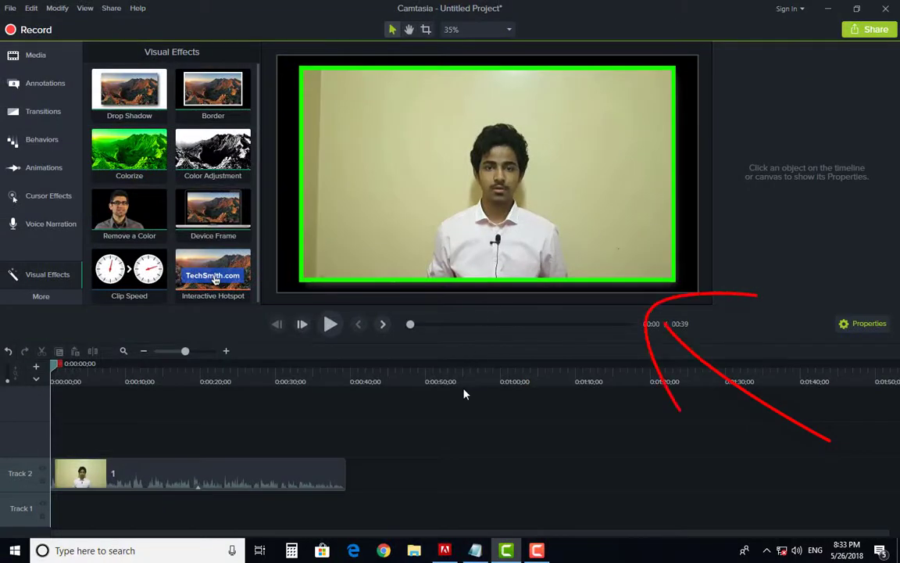
Undo the Border thickness and colour changes and take the Border effect off the clip on Track 2.
key("ctrl+z")
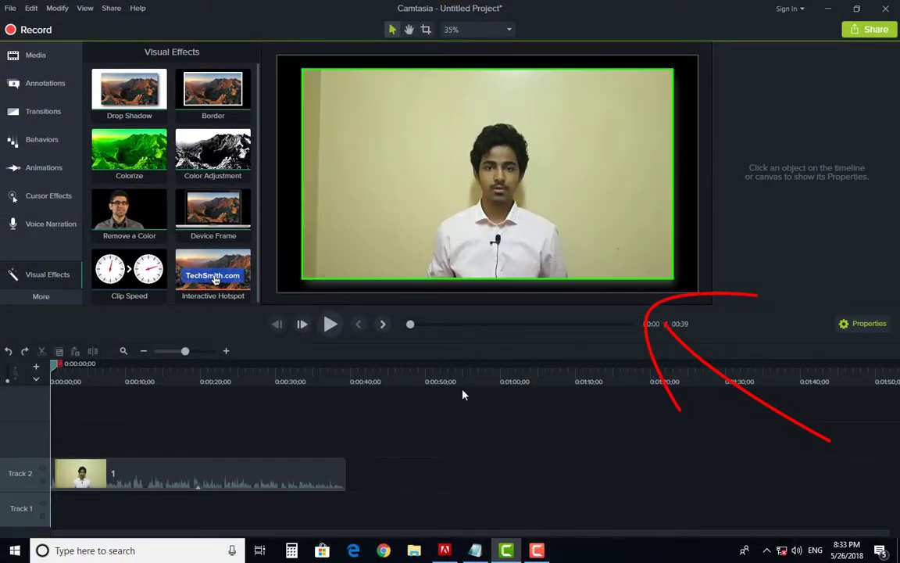
key("ctrl+z")
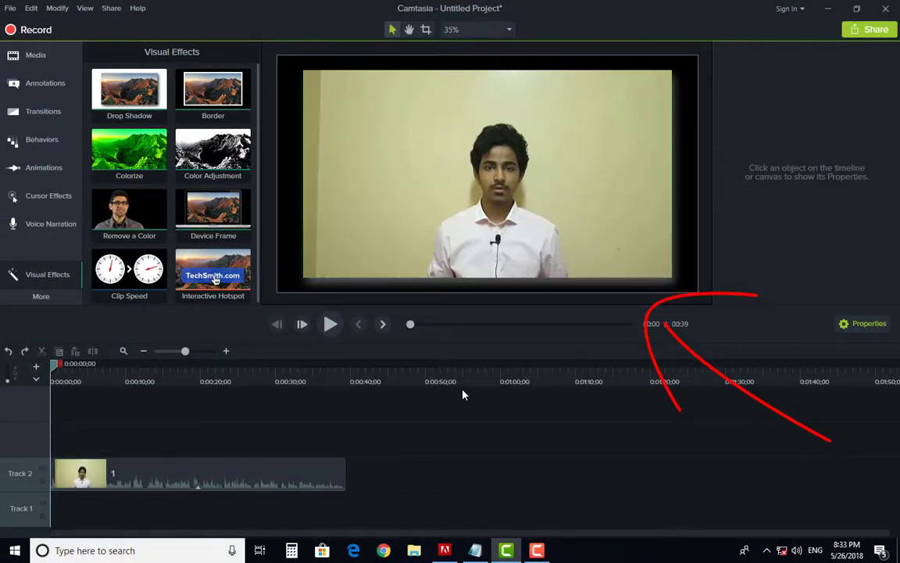
left_click_drag(428, 404, 321, 464)
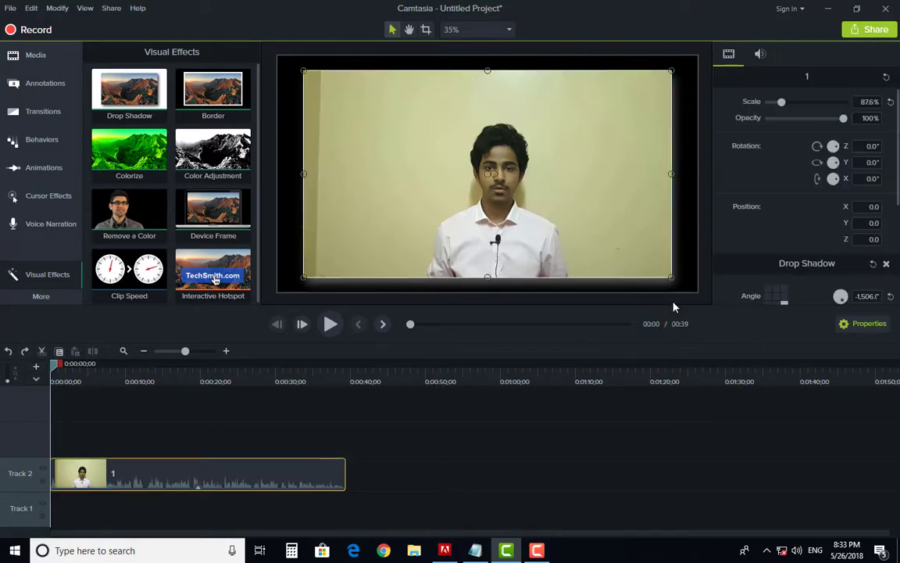
left_click(641, 412)
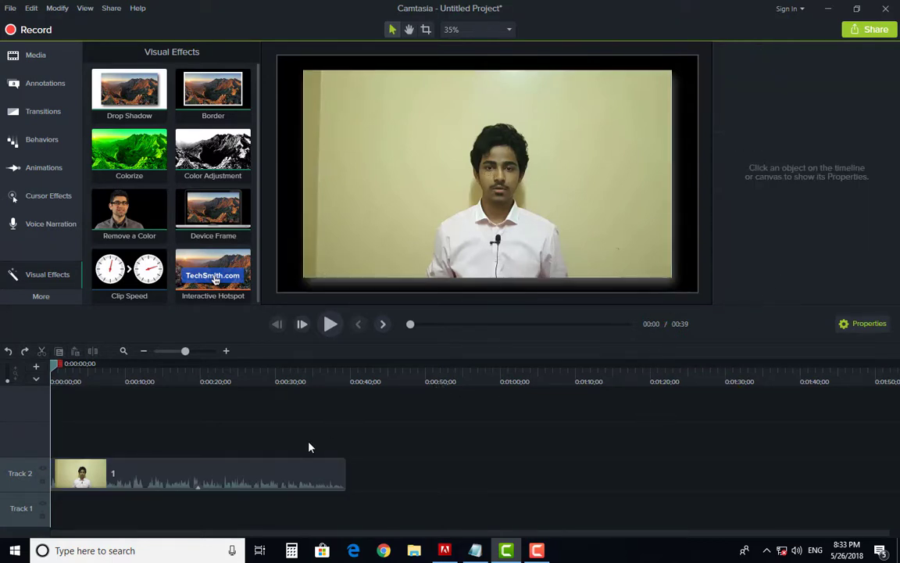
left_click_drag(309, 446, 358, 482)
scroll(805, 187, "down", 5)
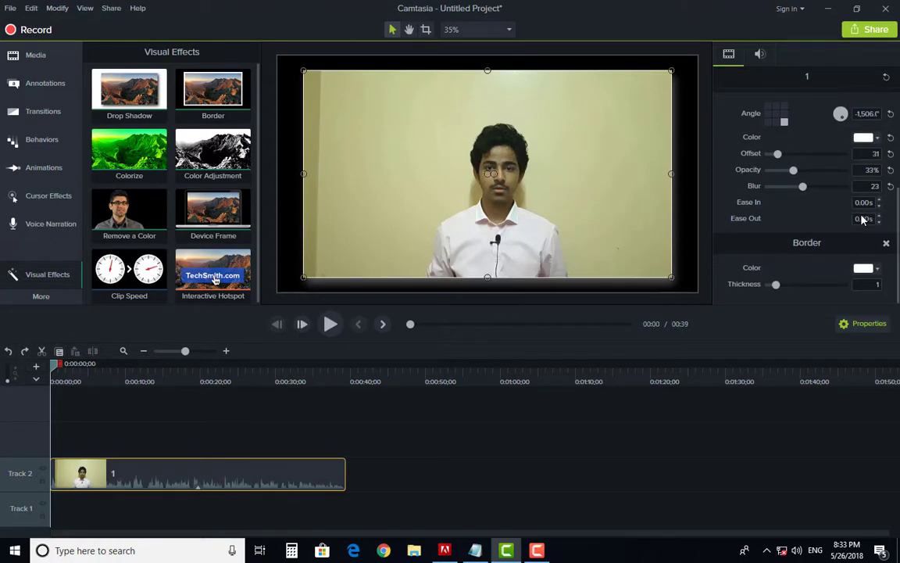
scroll(862, 222, "up", 2)
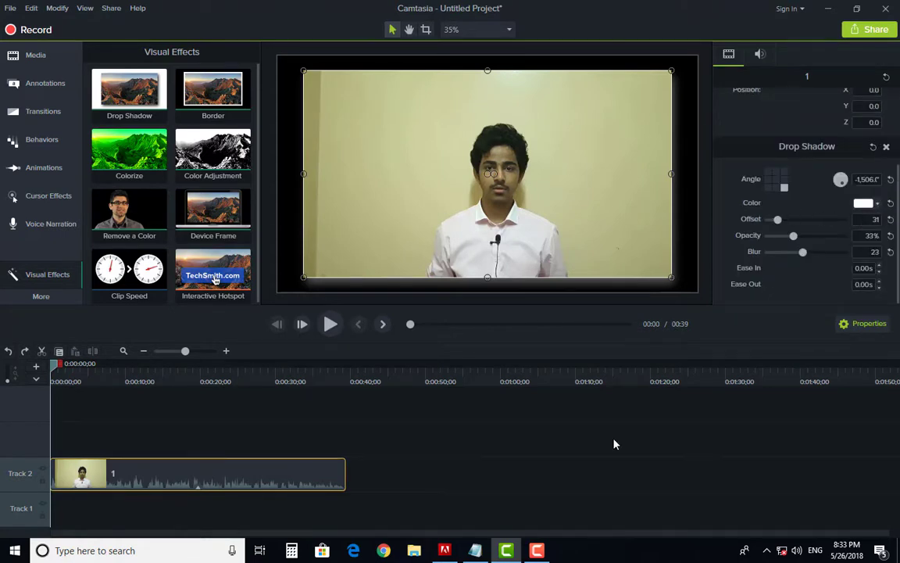
left_click(561, 462)
Apply the Colorize effect to the clip on Track 2 and set its colour to the preset blue.
left_click_drag(437, 456, 294, 474)
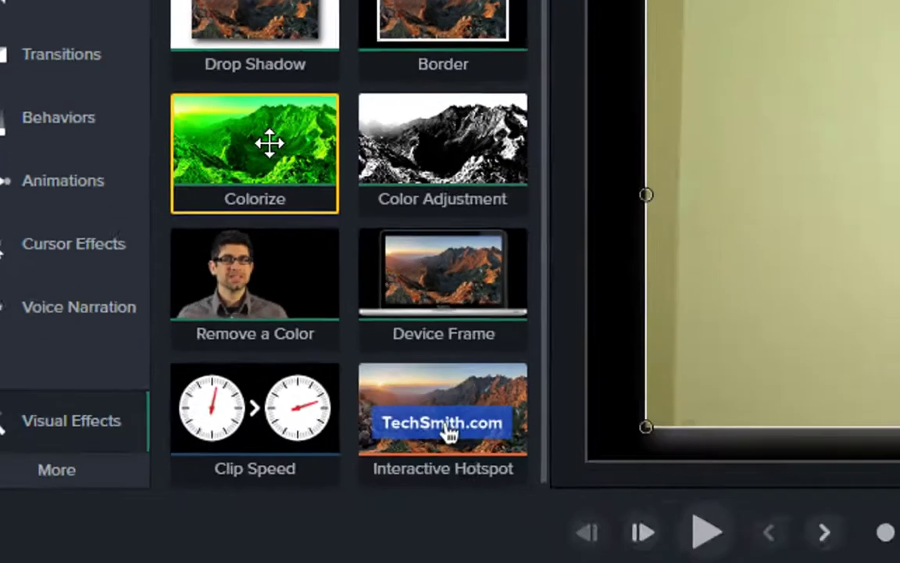
left_click_drag(268, 143, 407, 562)
left_click_drag(214, 434, 217, 466)
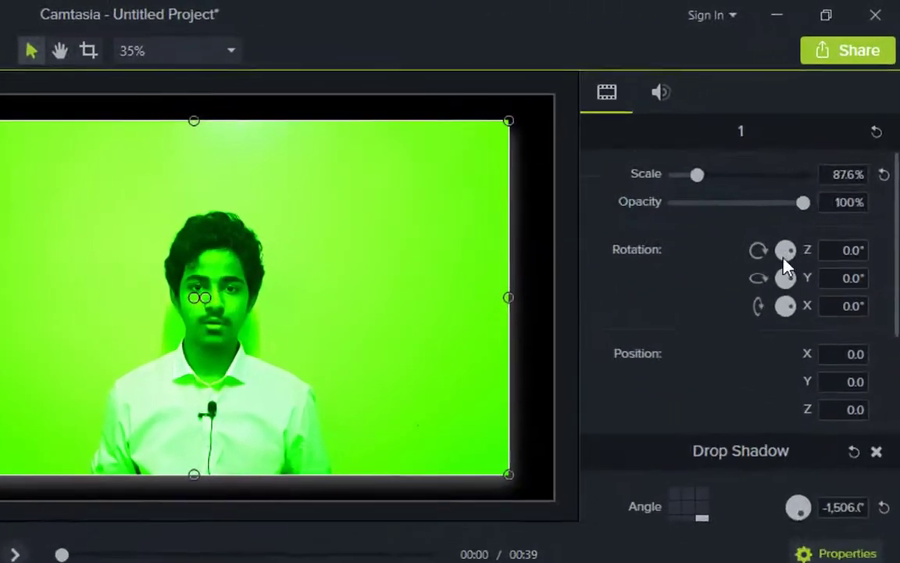
scroll(781, 269, "down", 5)
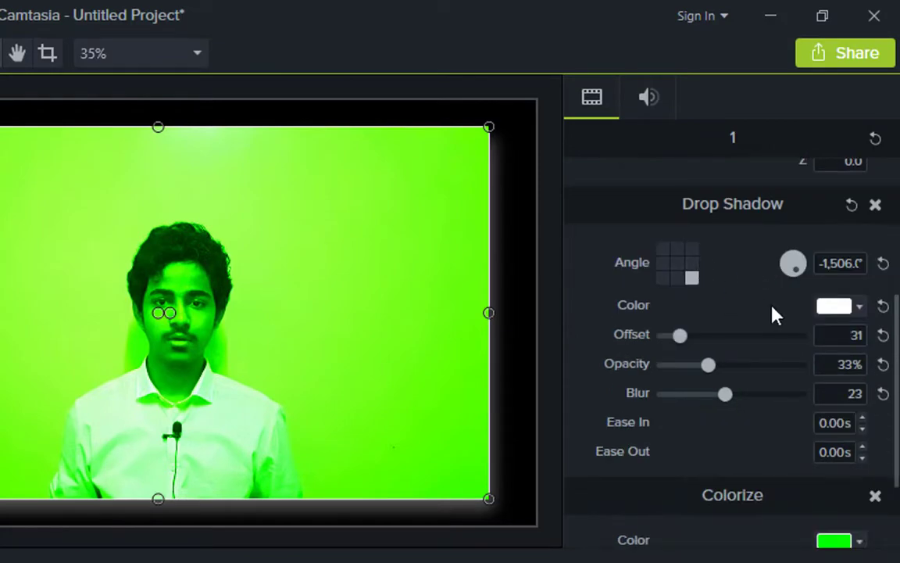
scroll(789, 293, "down", 2)
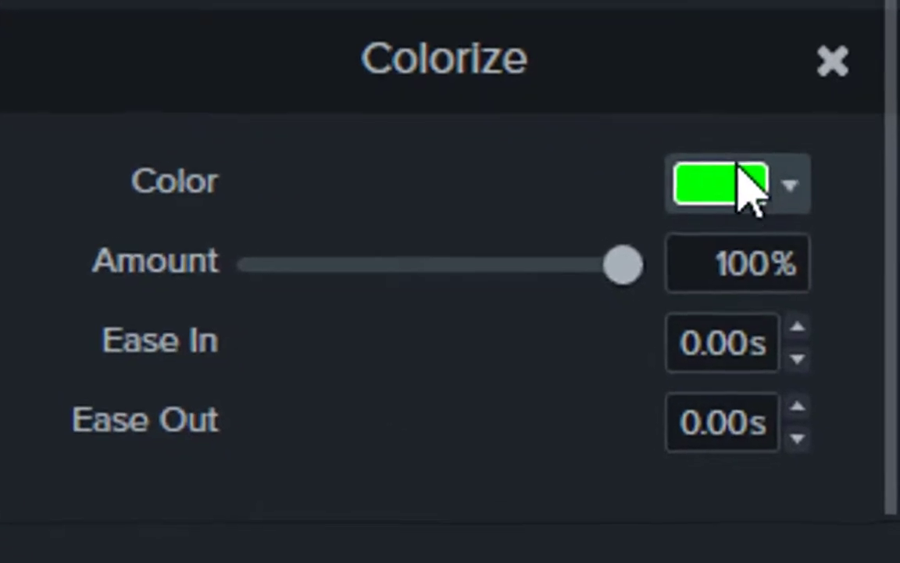
left_click(746, 191)
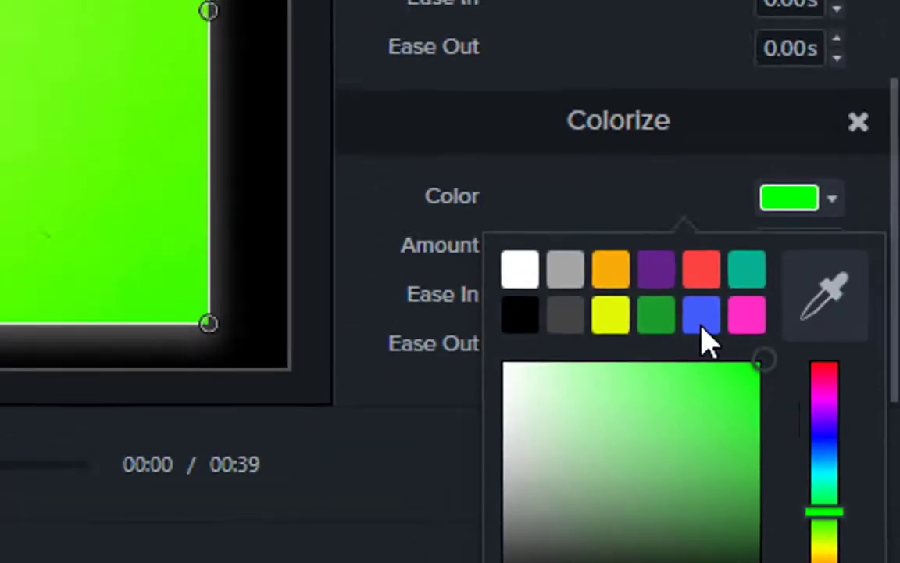
left_click(662, 282)
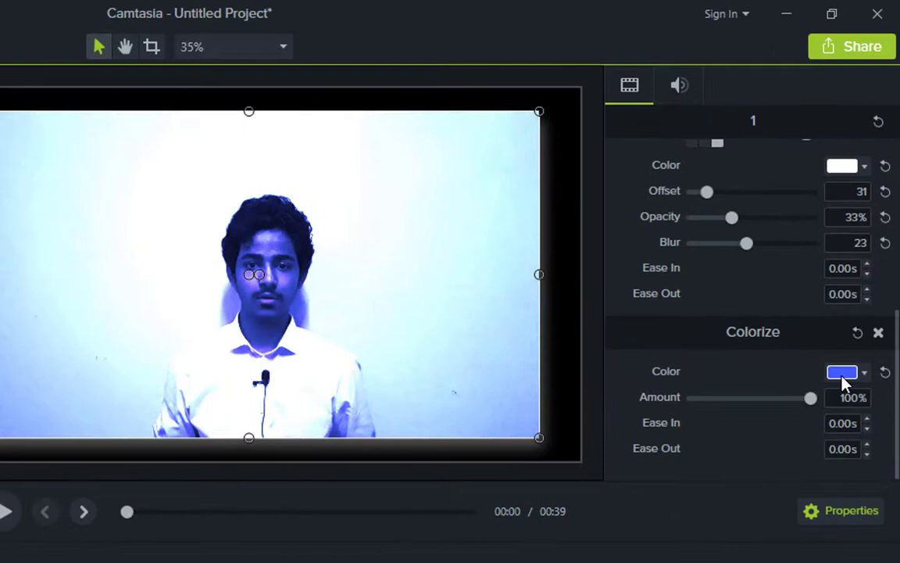
Try near-white and muted blue shades as the clip's Colorize colour.
left_click(841, 377)
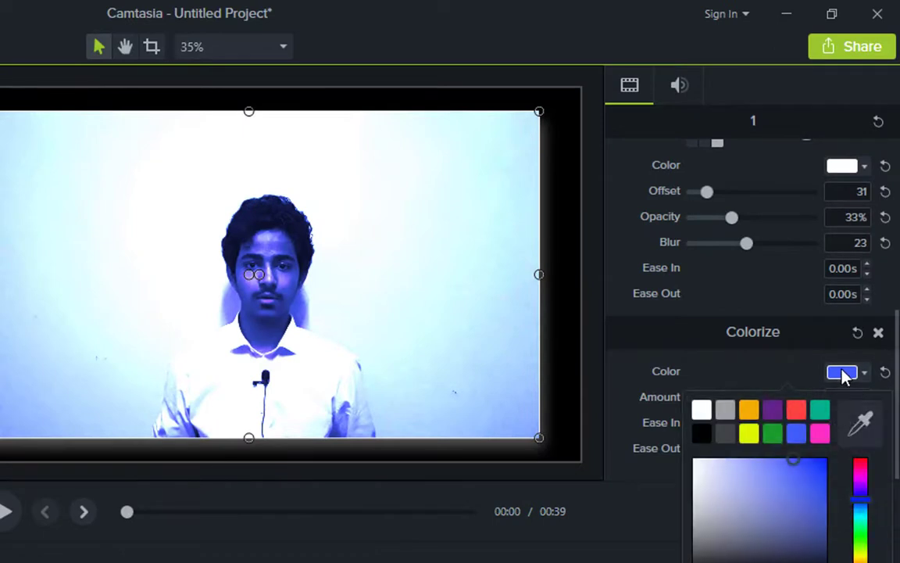
left_click(841, 377)
left_click(842, 377)
left_click_drag(729, 492, 683, 466)
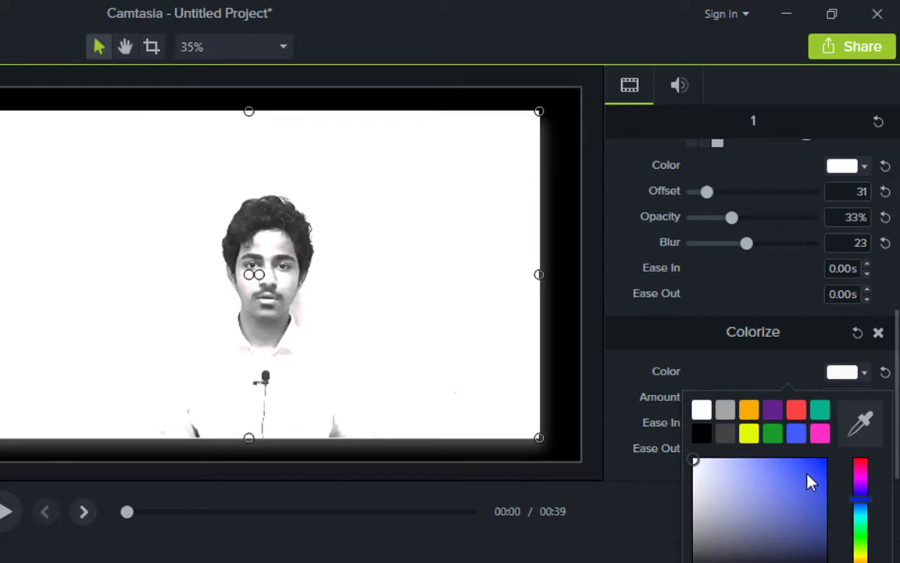
left_click_drag(810, 482, 778, 477)
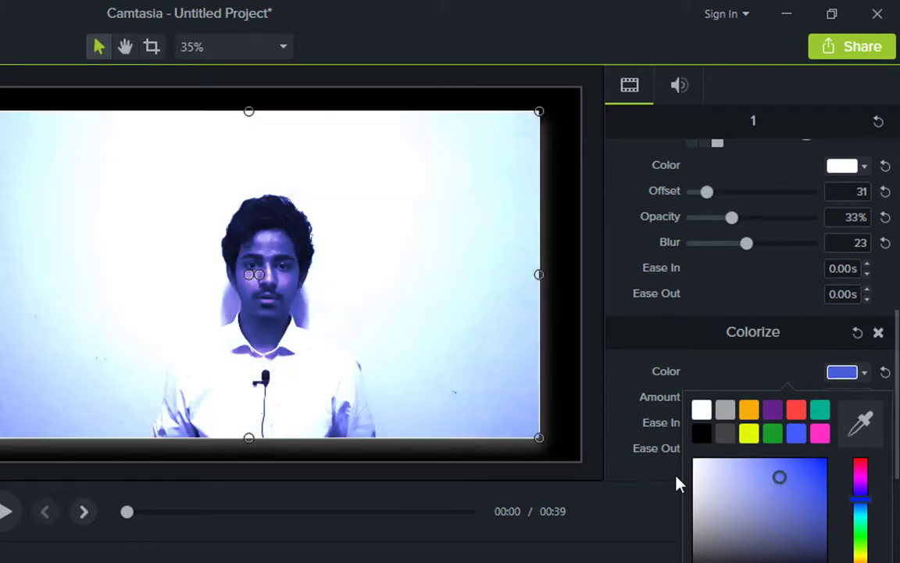
left_click(666, 483)
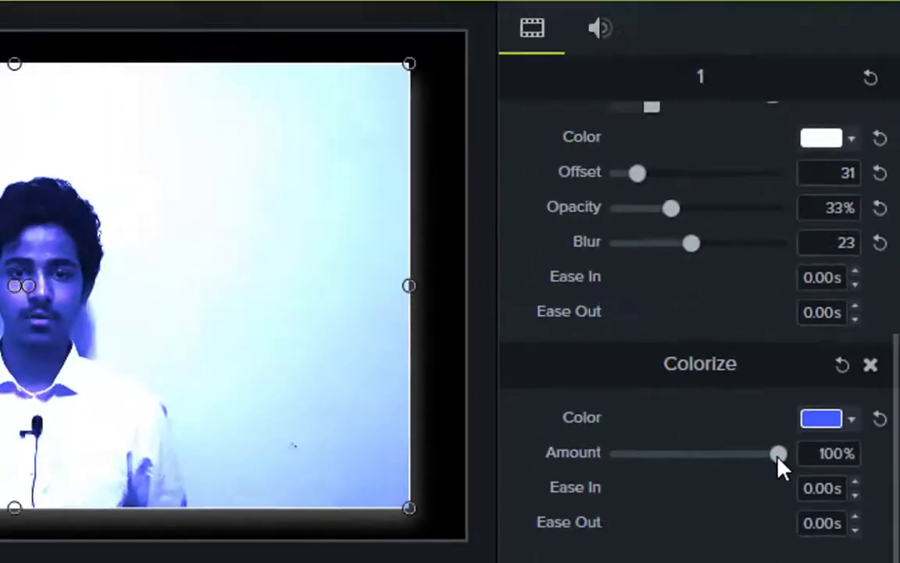
Lower the clip's Colorize amount to 41%, preview it deselected, and reduce the amount further to 8%.
left_click_drag(777, 455, 712, 475)
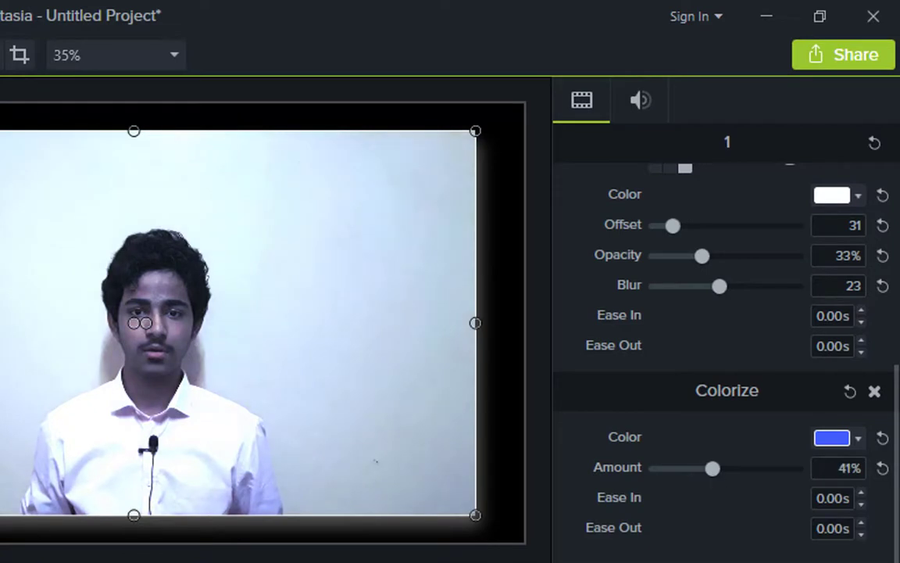
left_click(375, 558)
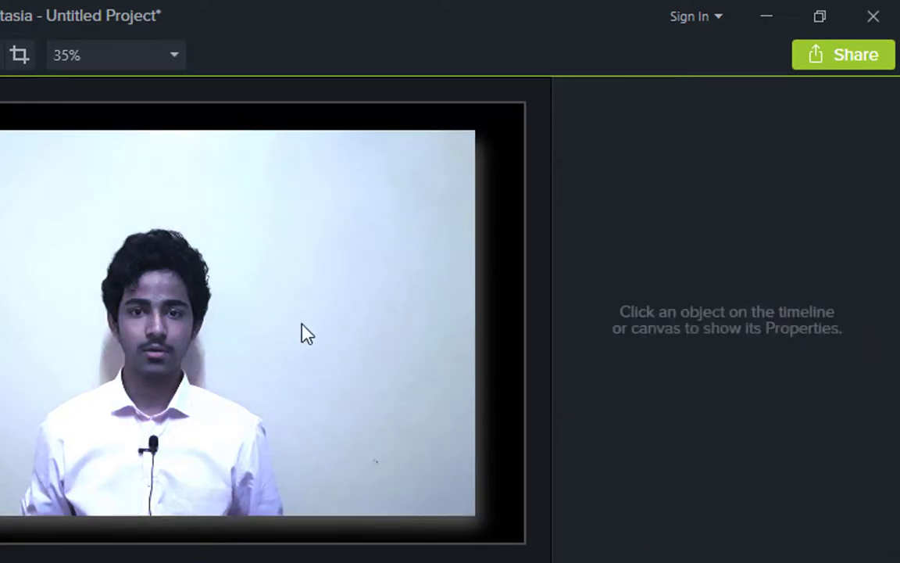
left_click(133, 323)
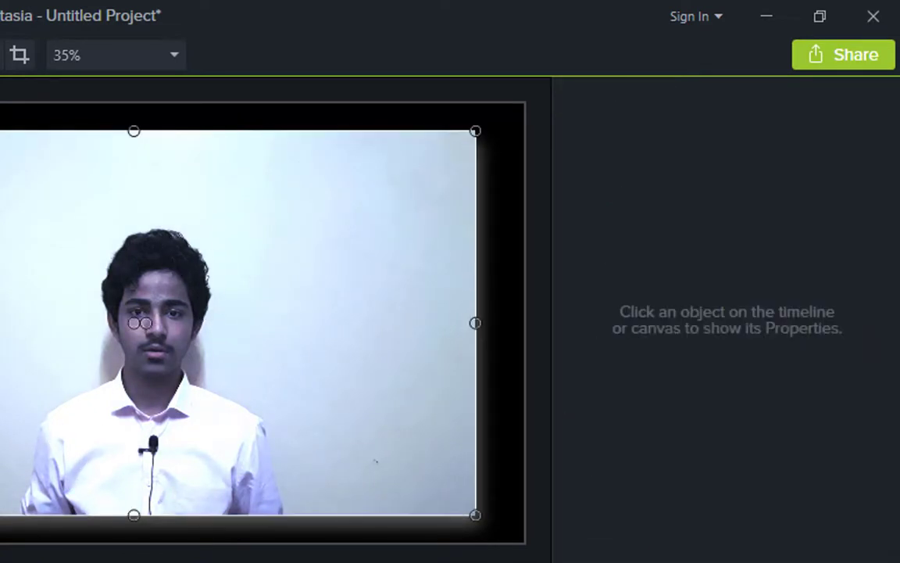
scroll(797, 313, "down", 5)
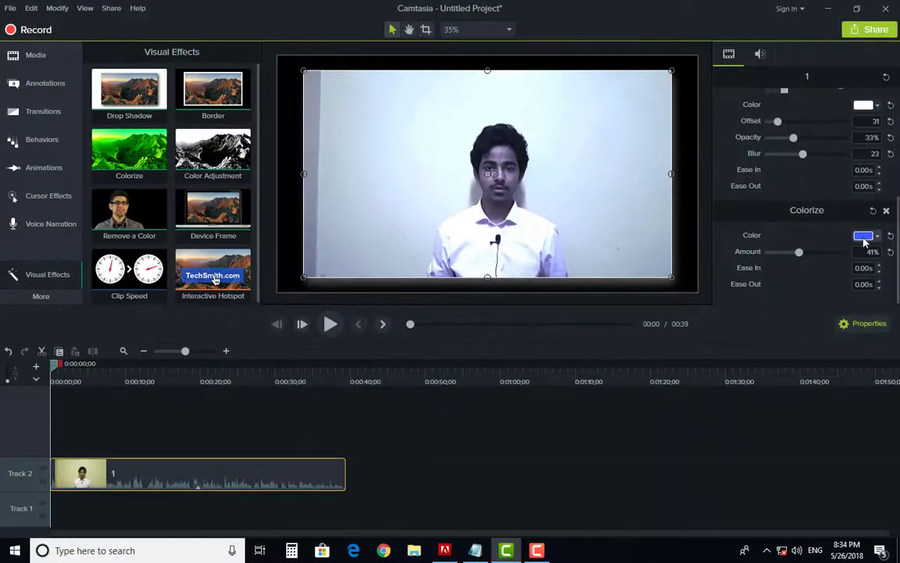
left_click(864, 237)
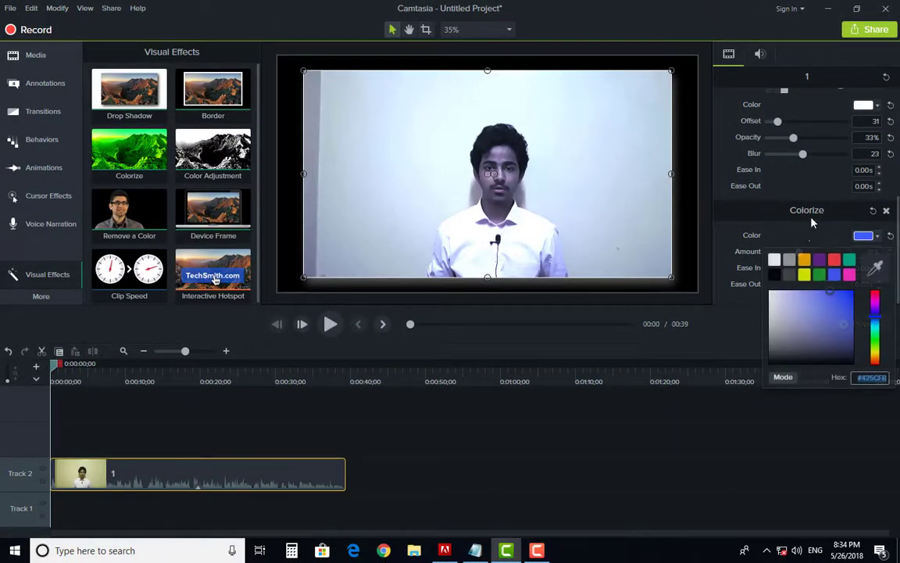
left_click(640, 424)
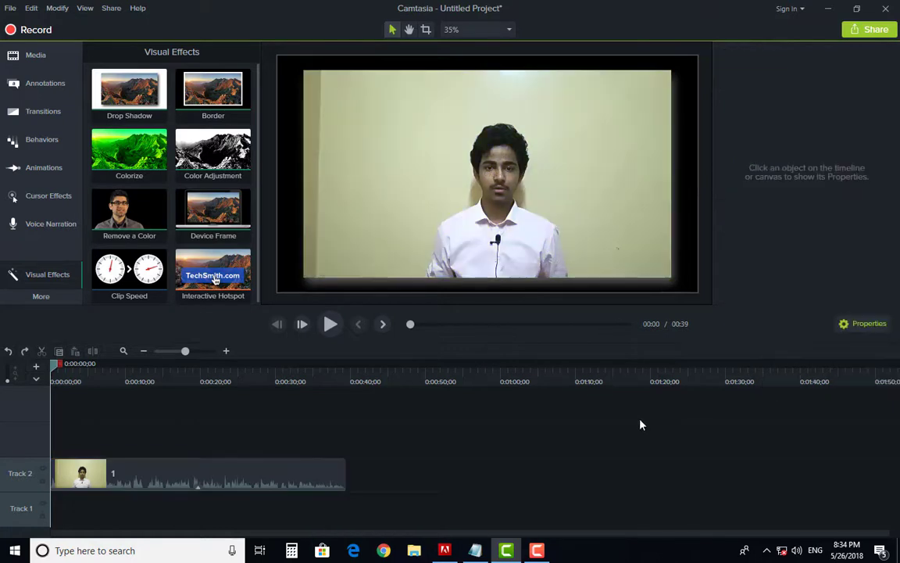
Reselect the clip on Track 2 and try a higher Colorize amount.
left_click(231, 474)
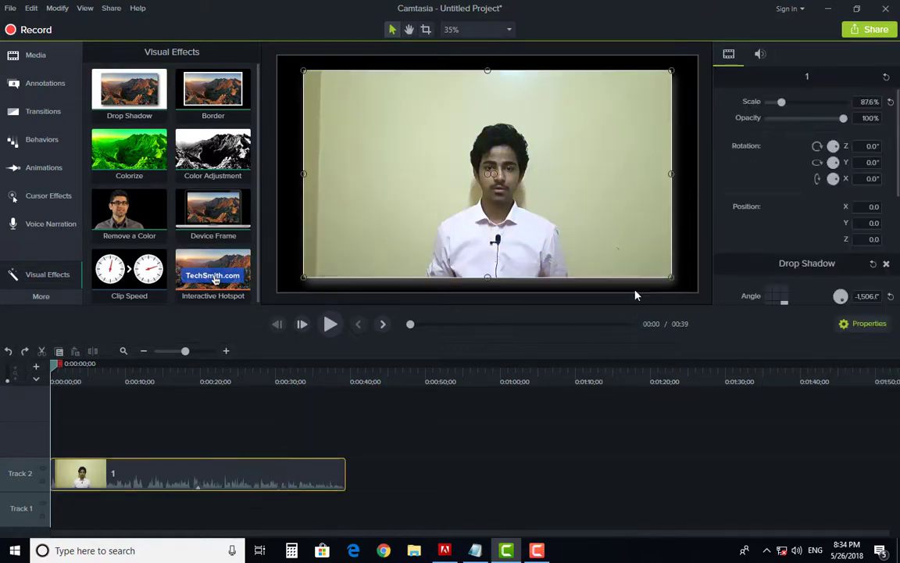
scroll(794, 225, "down", 5)
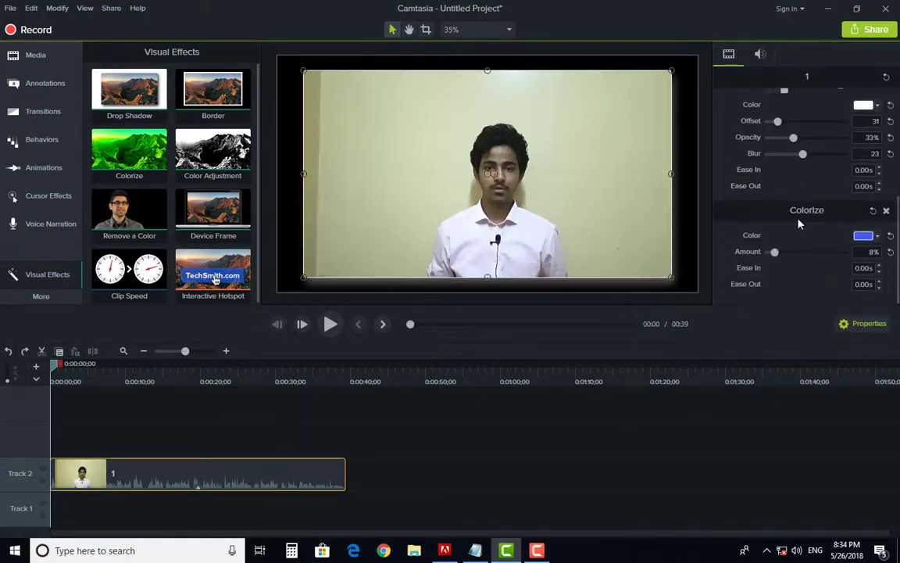
left_click_drag(775, 252, 823, 252)
Undo the Colorize effect and its adjustments, along with the earlier Drop Shadow blur change.
key("ctrl+z")
key("ctrl+z")
key("ctrl+z")
key("ctrl+z")
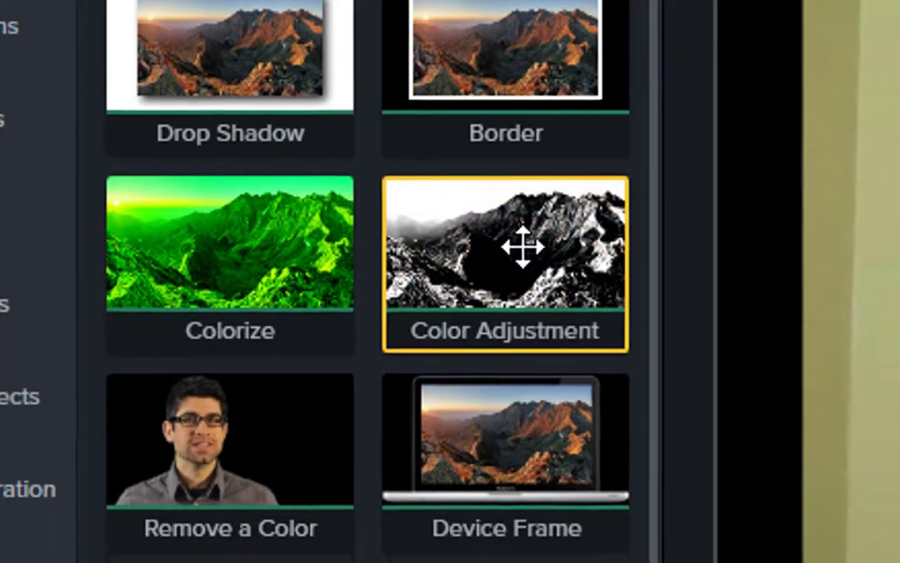
Apply the Color Adjustment effect to the clip on Track 2 with brightness 32, contrast 122 and saturation 18.
left_click_drag(537, 252, 525, 562)
left_click_drag(248, 234, 203, 518)
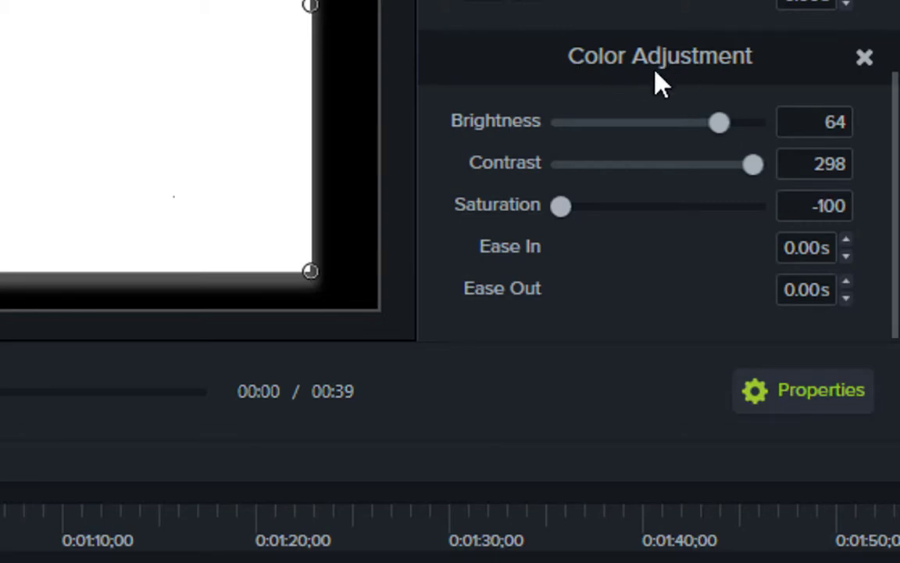
left_click(624, 122)
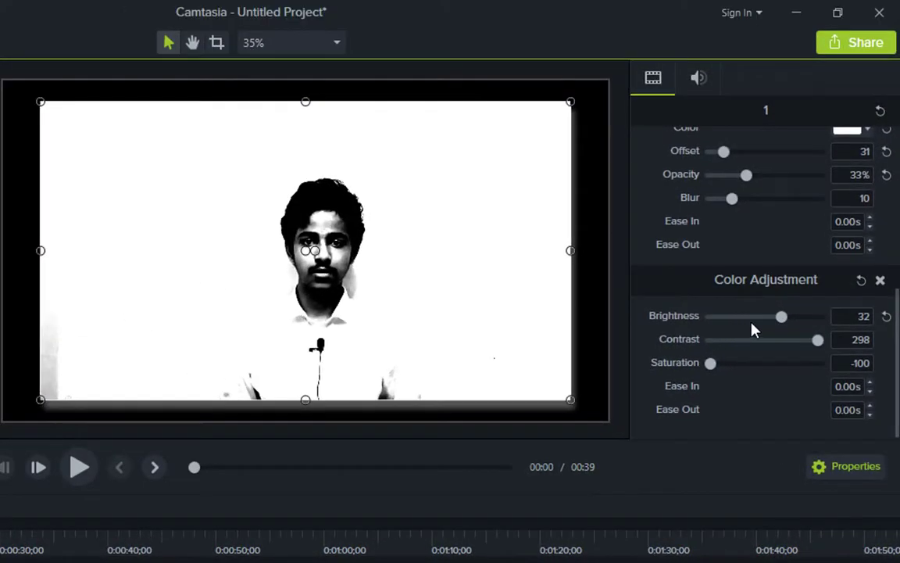
left_click(769, 342)
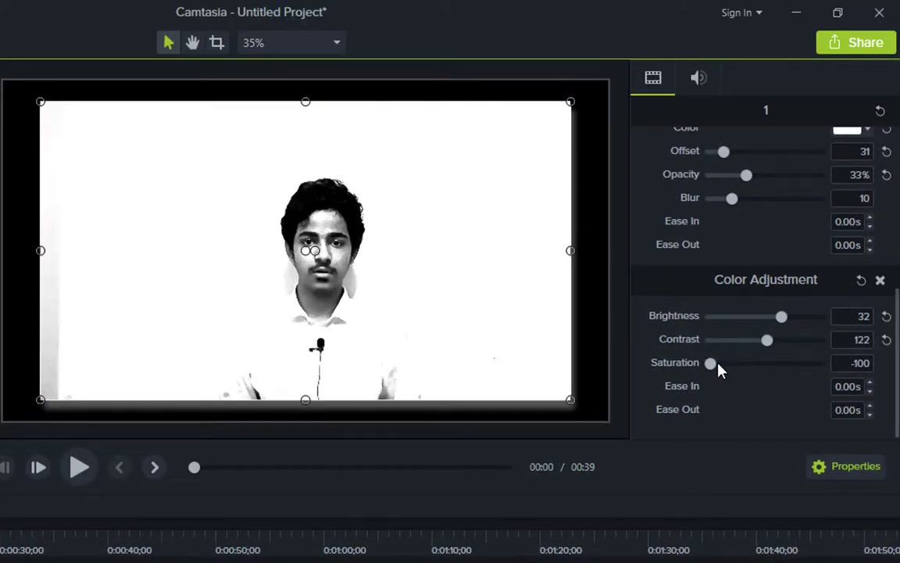
left_click(738, 364)
left_click(774, 364)
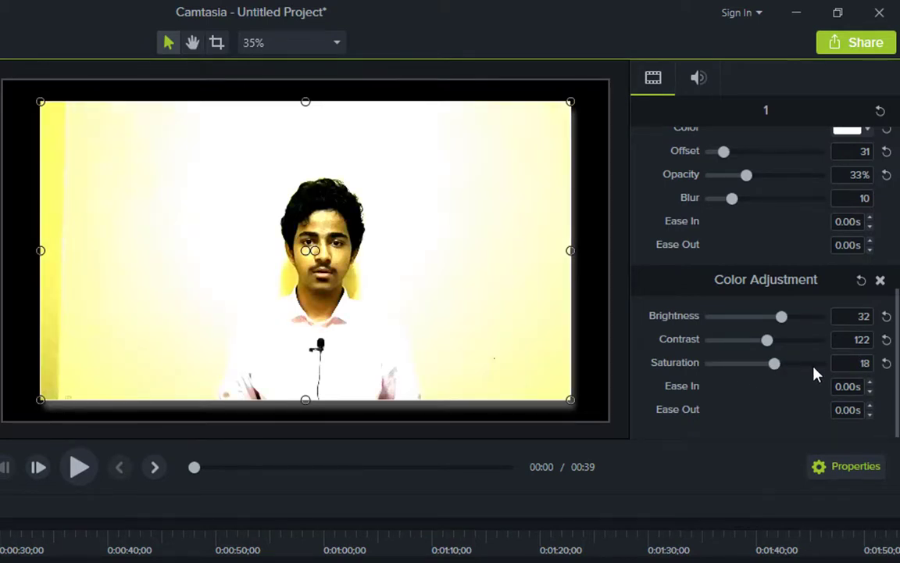
Set the clip's Color Adjustment to brightness 15, contrast 19 and saturation 88, and preview it deselected.
left_click(815, 366)
left_click_drag(783, 349, 761, 324)
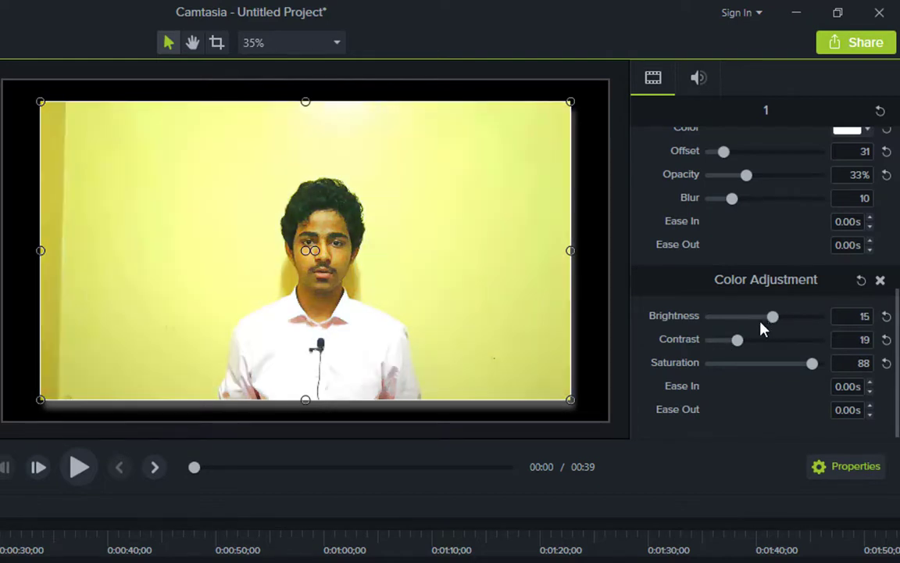
key("ctrl+d")
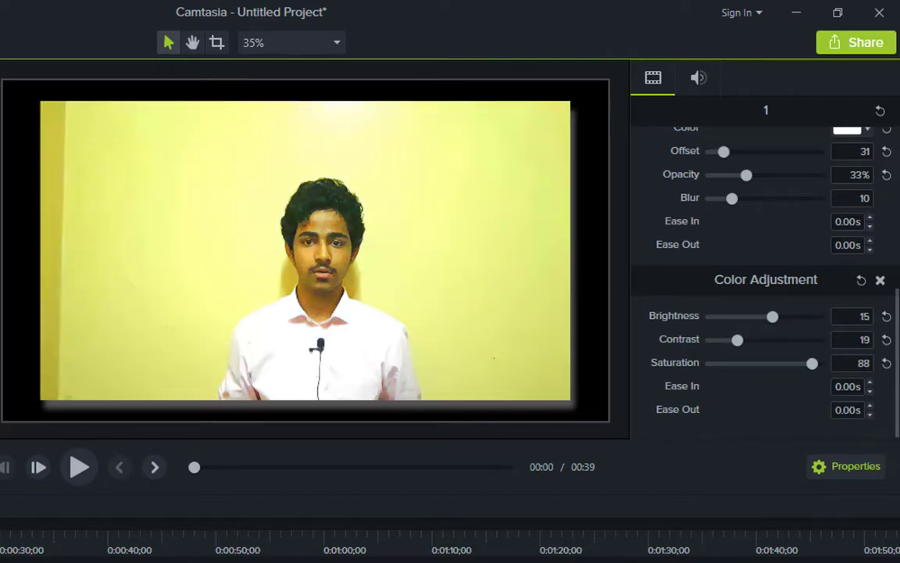
left_click(306, 250)
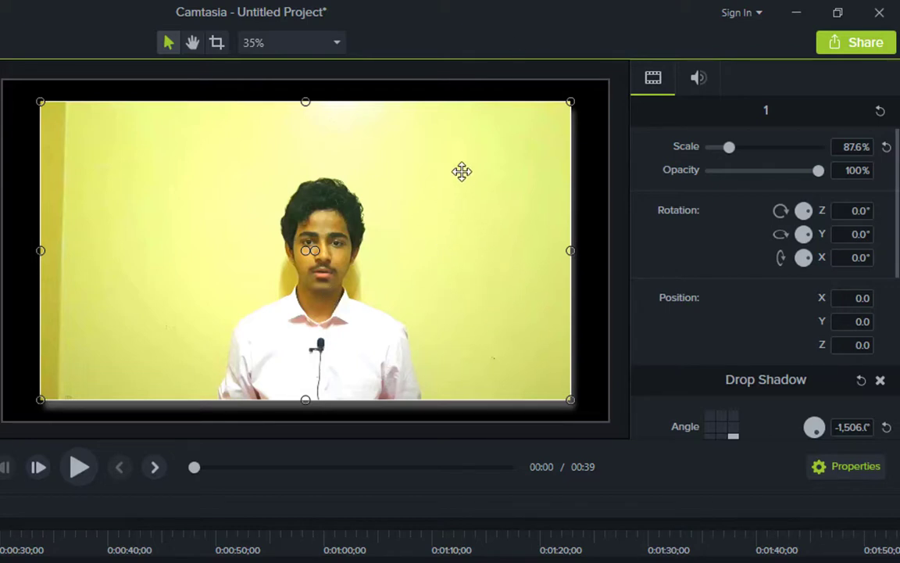
scroll(801, 255, "down", 5)
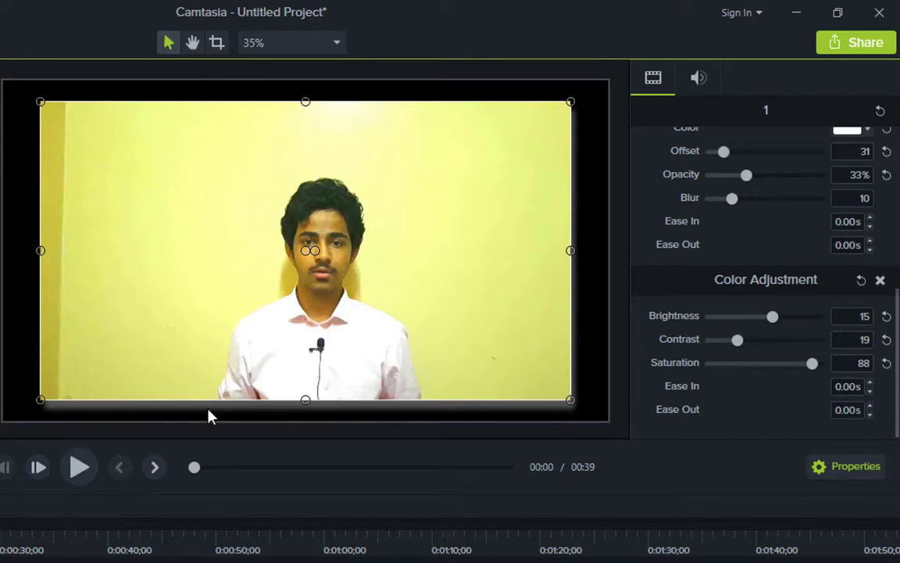
Undo the Color Adjustment changes on the clip, continuing back through the earlier edits.
key("ctrl+z")
key("ctrl+z")
key("ctrl+z")
key("ctrl+z")
key("ctrl+z")
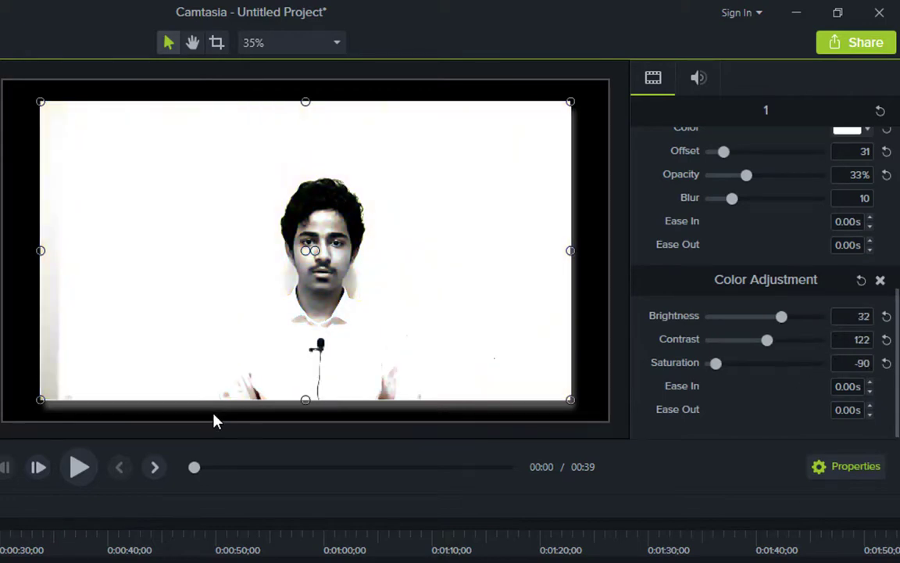
key("ctrl+z")
key("ctrl+z")
key("ctrl+z")
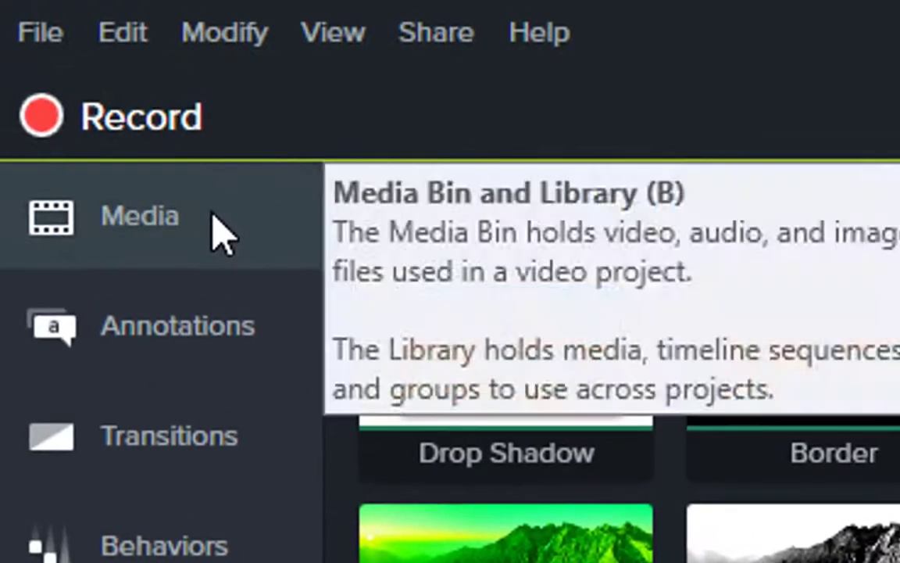
Place 1.mp4 from the Media Bin on Track 2 and apply the Device Frame effect to it.
left_click(116, 0)
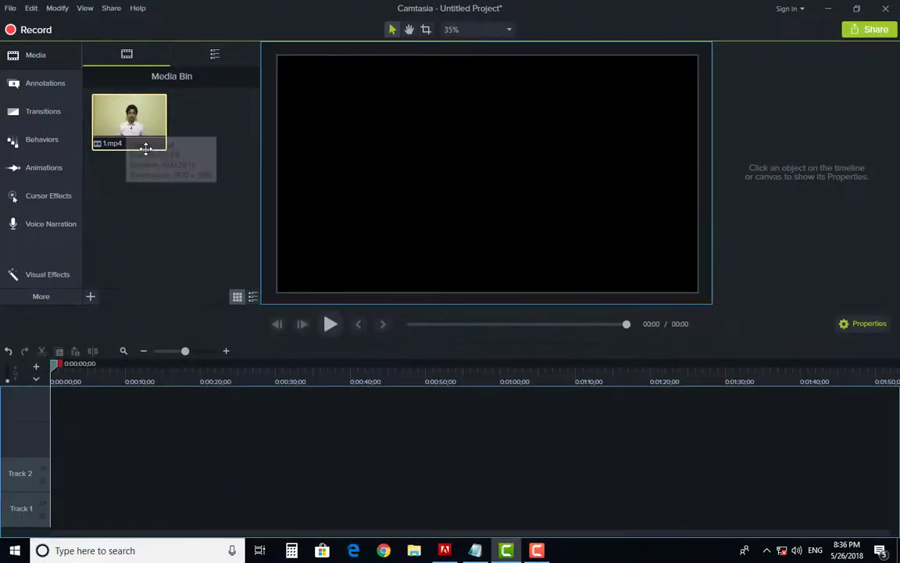
left_click_drag(145, 149, 15, 467)
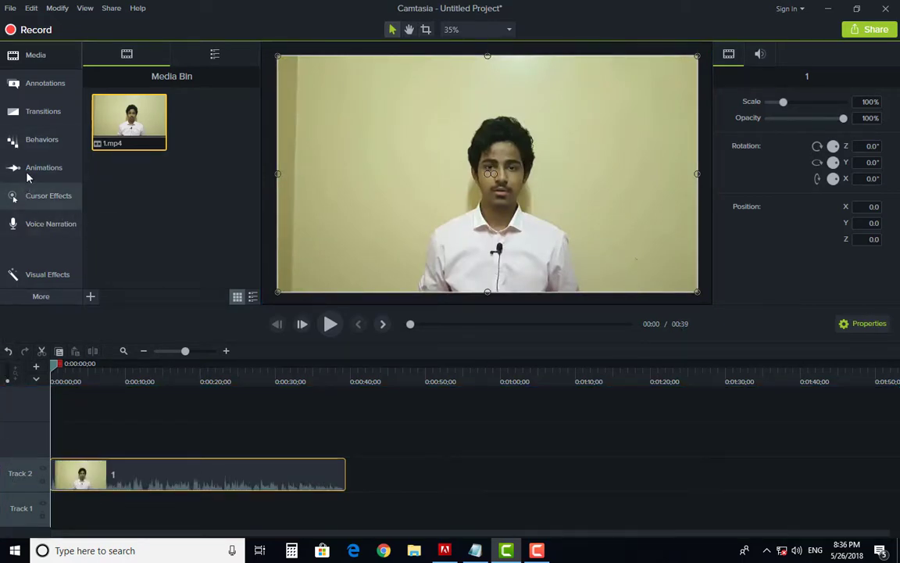
left_click(56, 280)
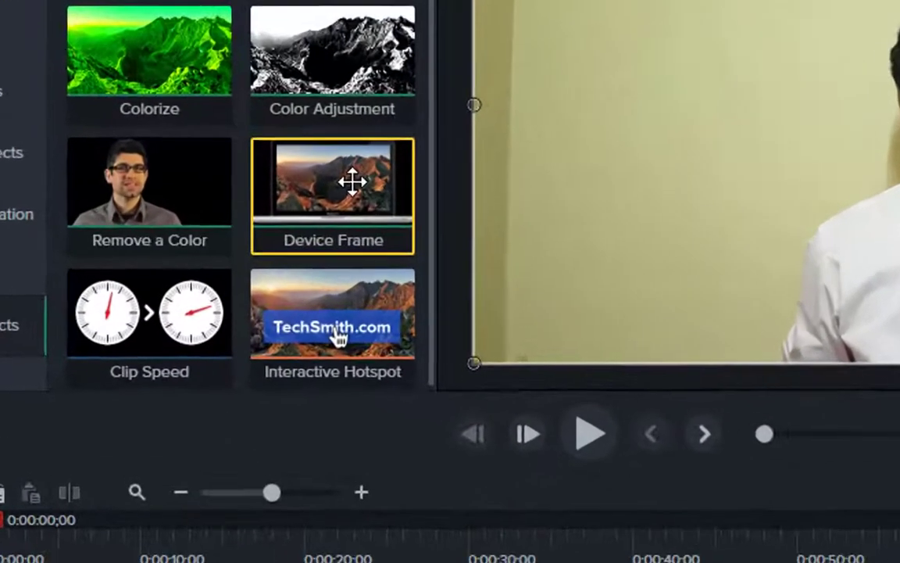
left_click_drag(222, 221, 227, 365)
left_click_drag(514, 112, 497, 365)
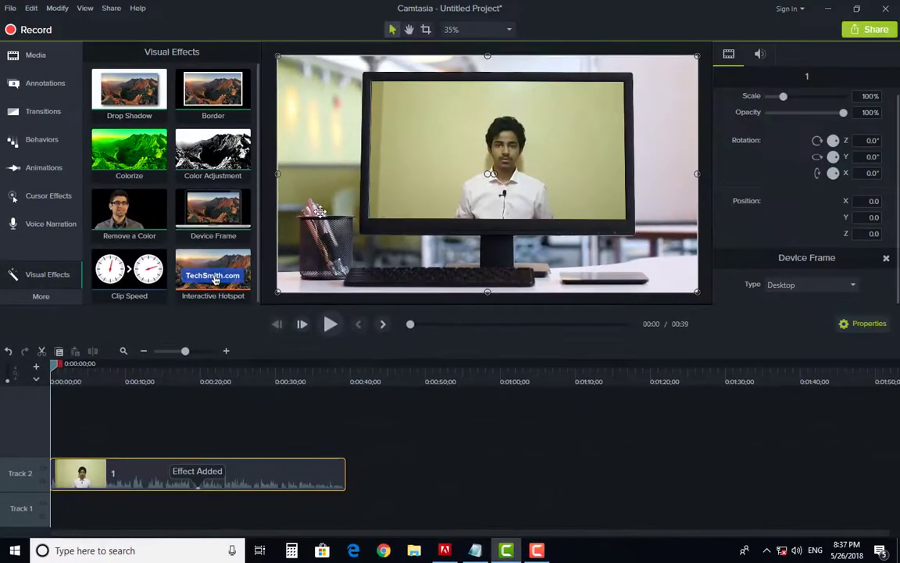
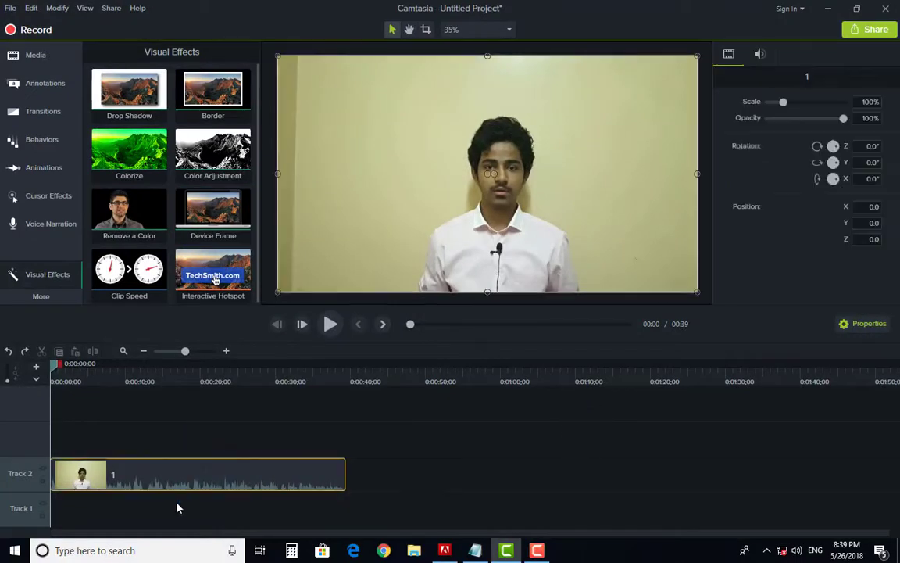
Delete the clip from Track 2 and import Video Footage 1 from the Vidual Effects folder into the Media Bin.
key("Delete")
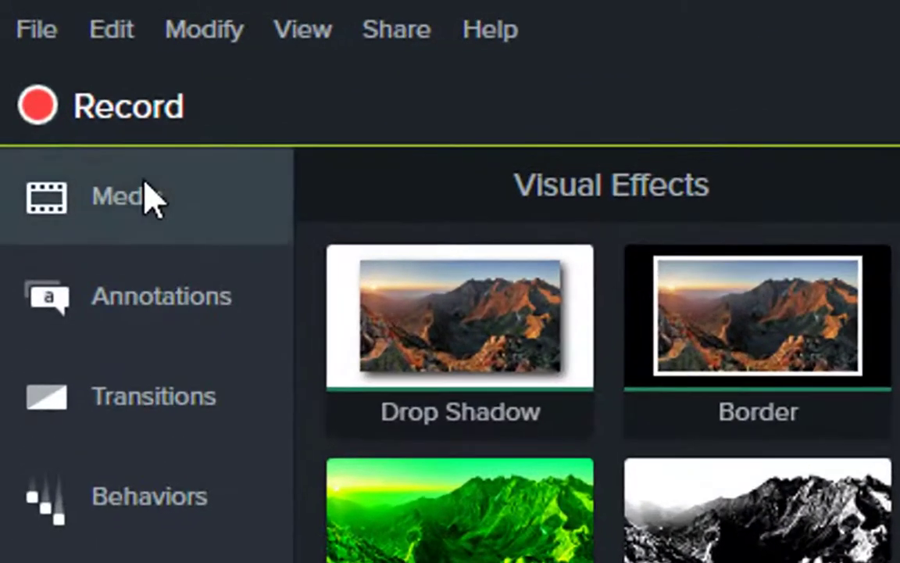
left_click(41, 56)
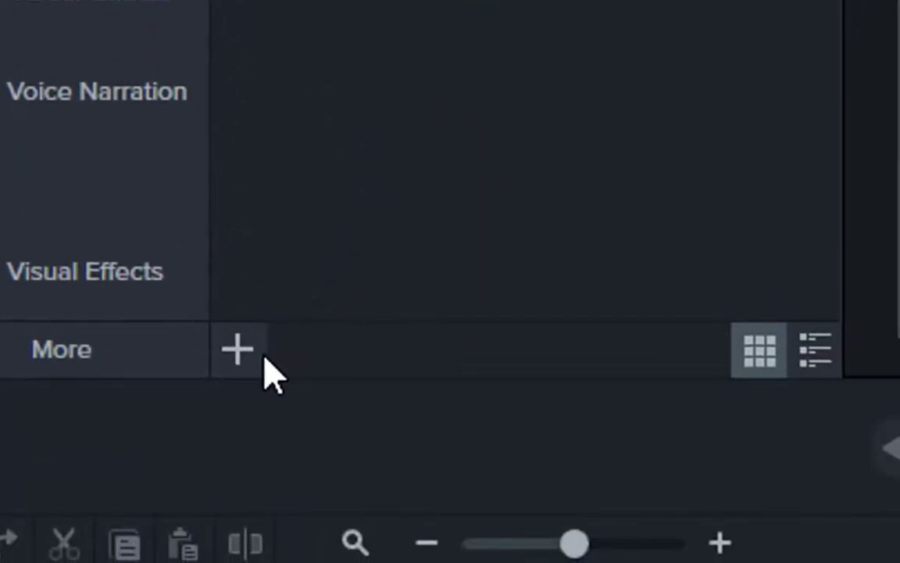
left_click(243, 351)
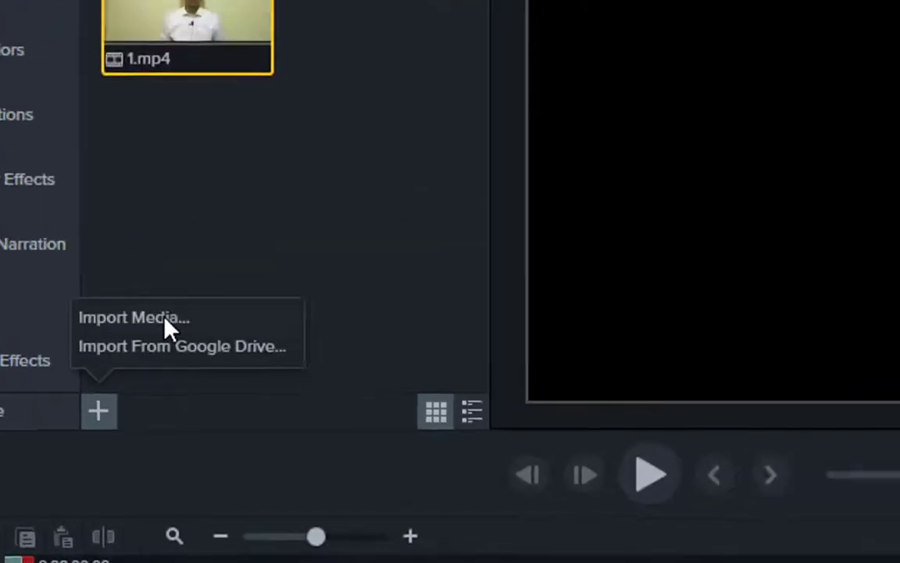
left_click(165, 320)
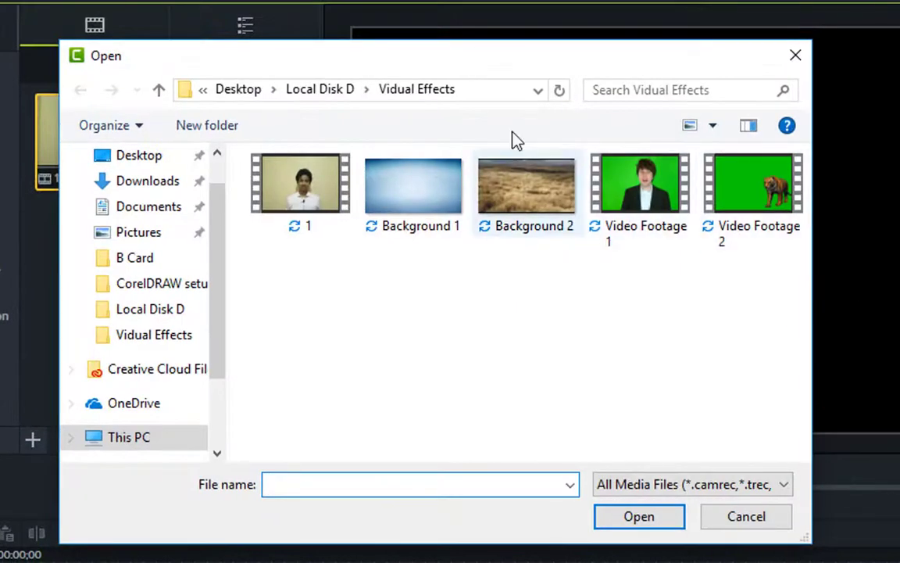
left_click_drag(534, 69, 617, 85)
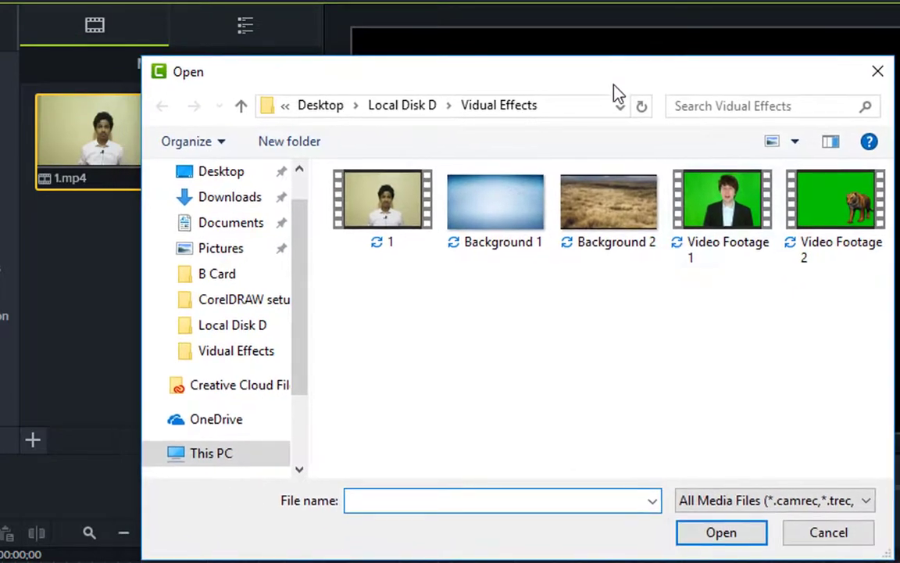
left_click(727, 213)
left_click(719, 533)
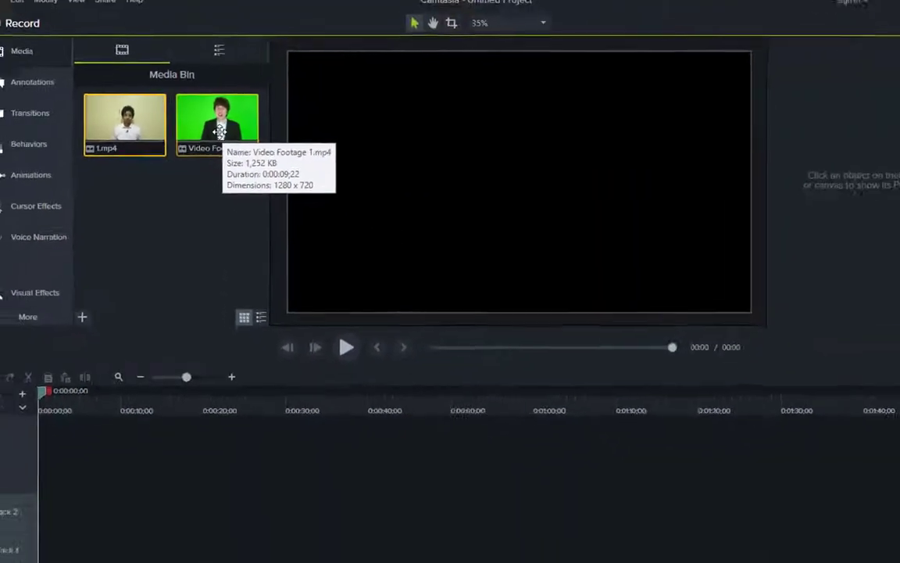
Place Video Footage 1 at the start of Track 2 and enlarge it to 150% so it fills the canvas.
left_click_drag(216, 127, 62, 471)
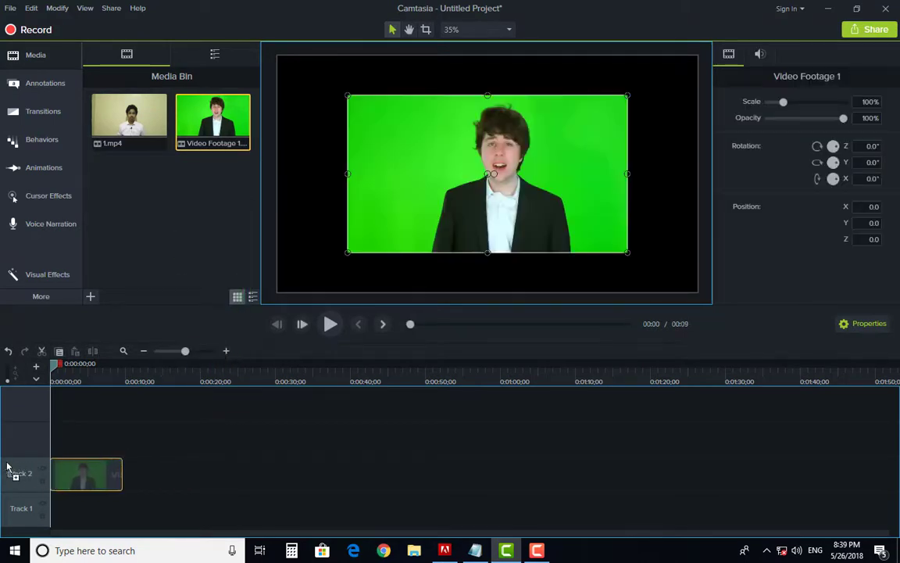
left_click_drag(468, 179, 434, 145)
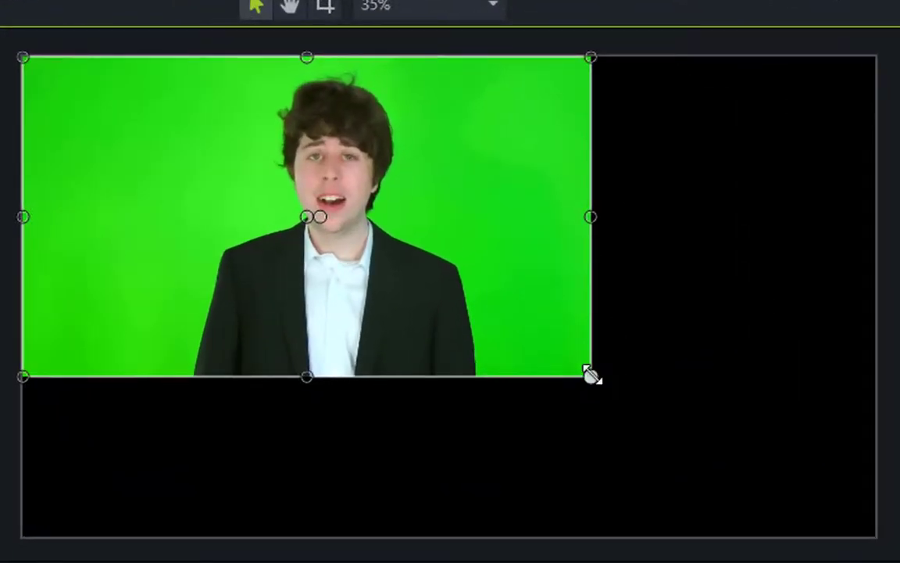
left_click_drag(592, 376, 805, 530)
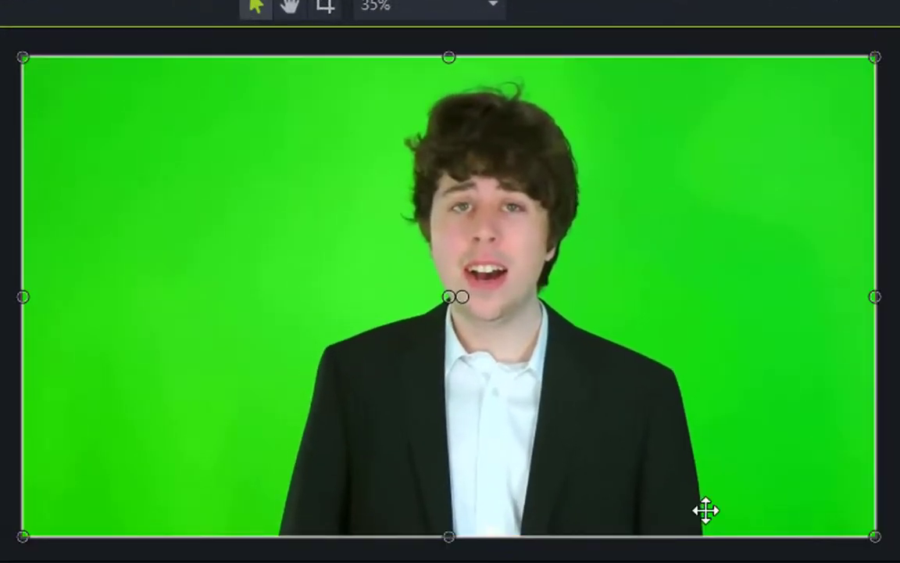
left_click(453, 414)
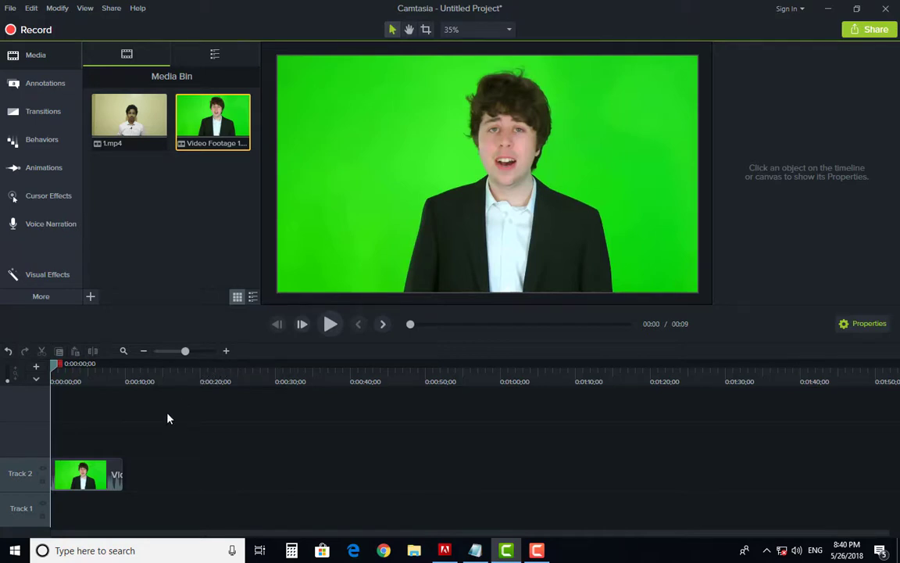
Play the first seconds of the green-screen footage and return the playhead to the start.
key("space")
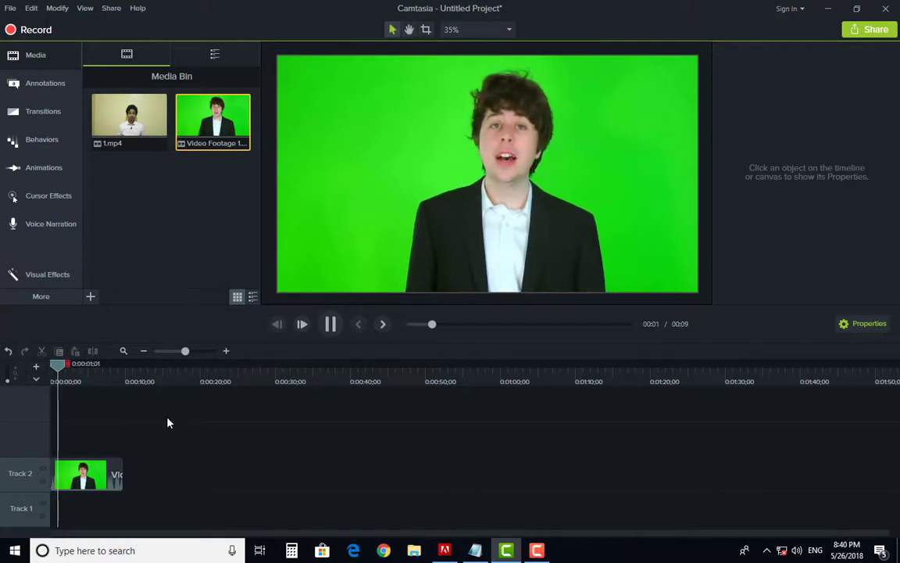
key("space")
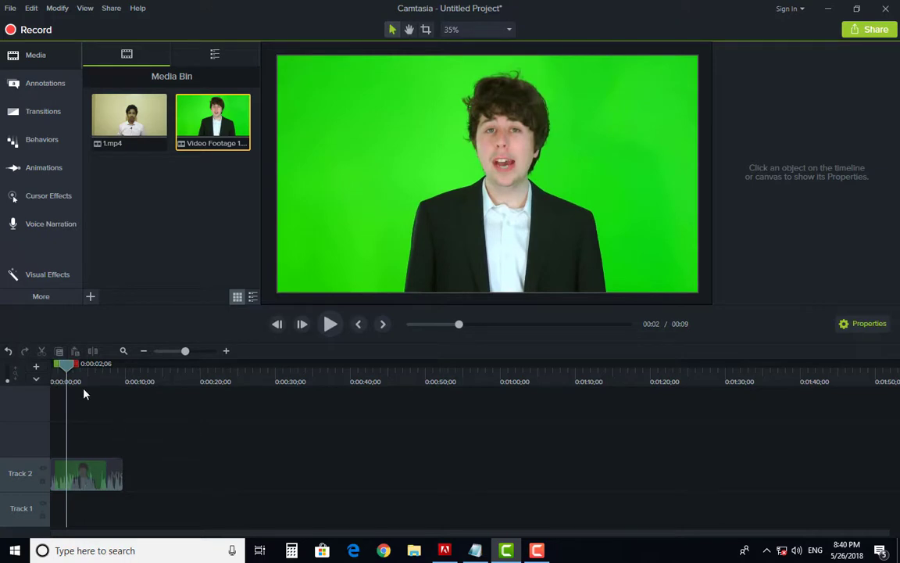
left_click(50, 374)
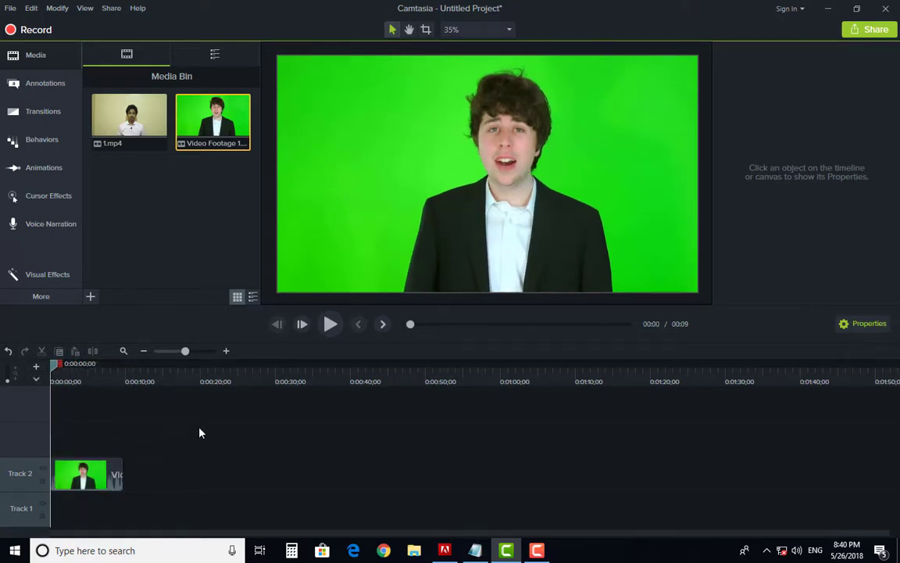
Separate the audio and video of the Video Footage 1 clip on Track 2.
left_click_drag(200, 436, 74, 528)
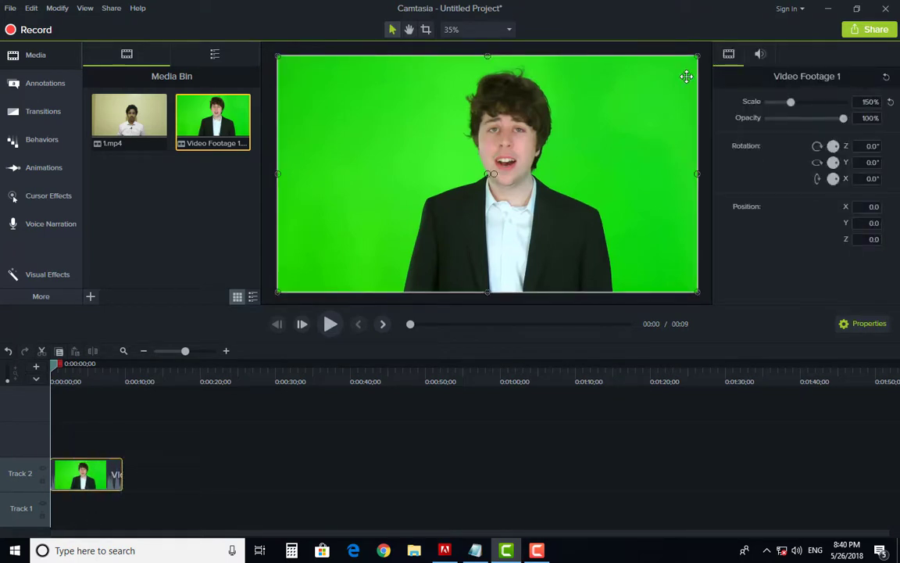
left_click_drag(168, 435, 82, 500)
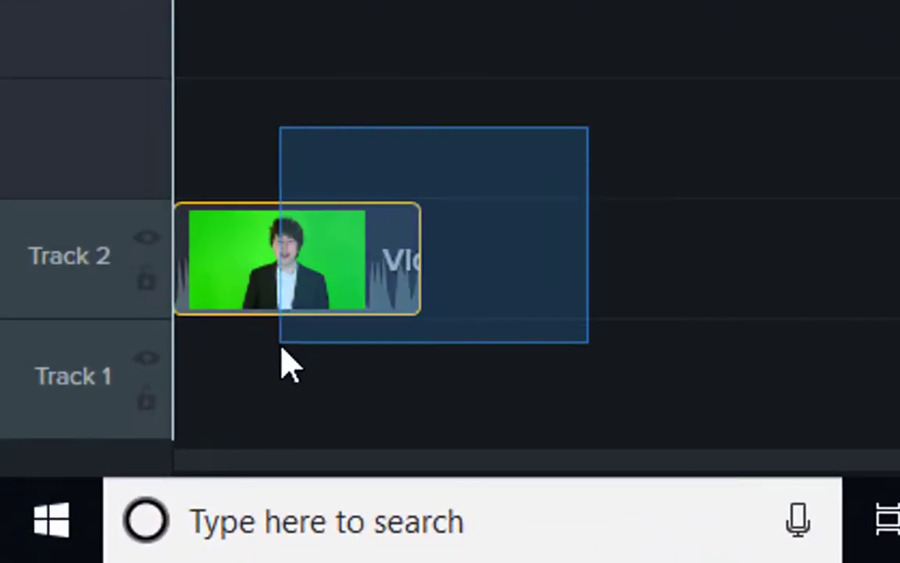
left_click_drag(282, 350, 282, 350)
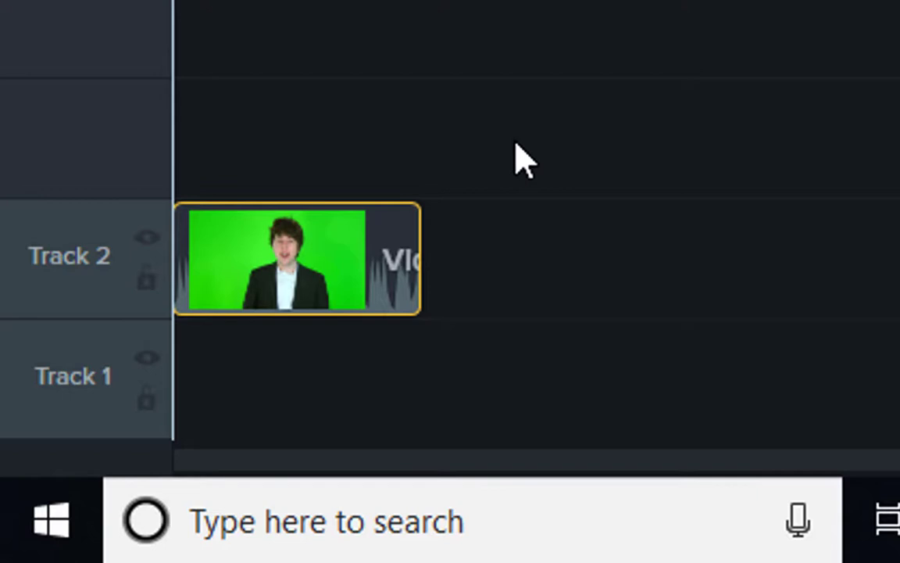
left_click_drag(575, 102, 285, 383)
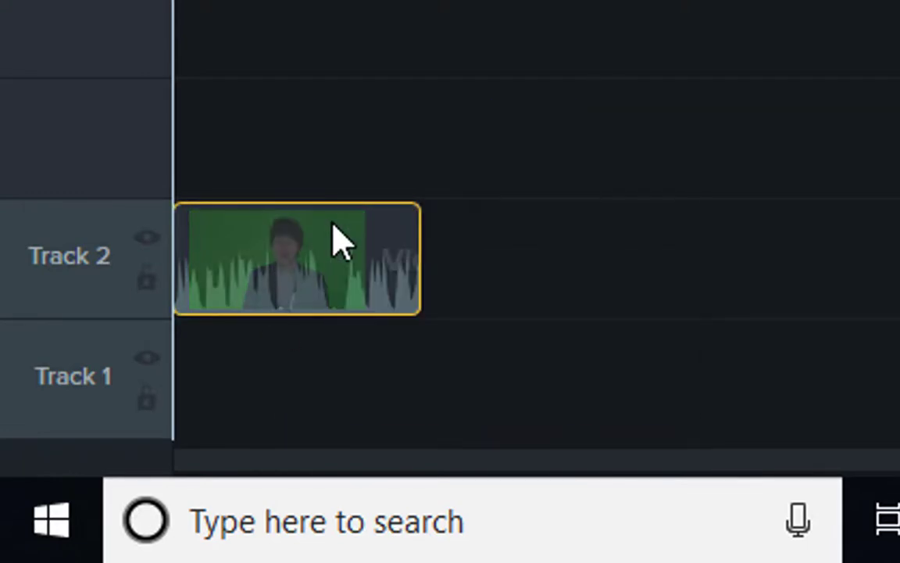
right_click(334, 242)
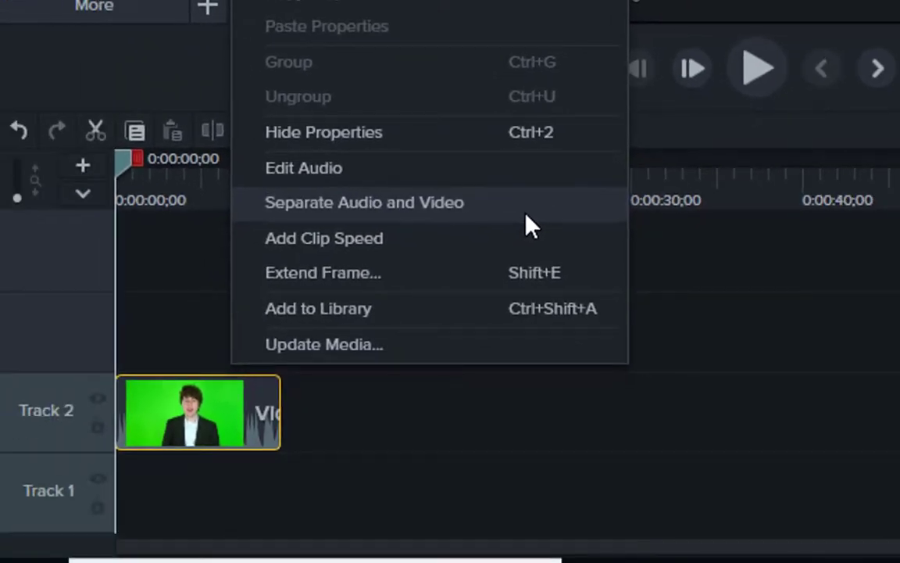
left_click(526, 216)
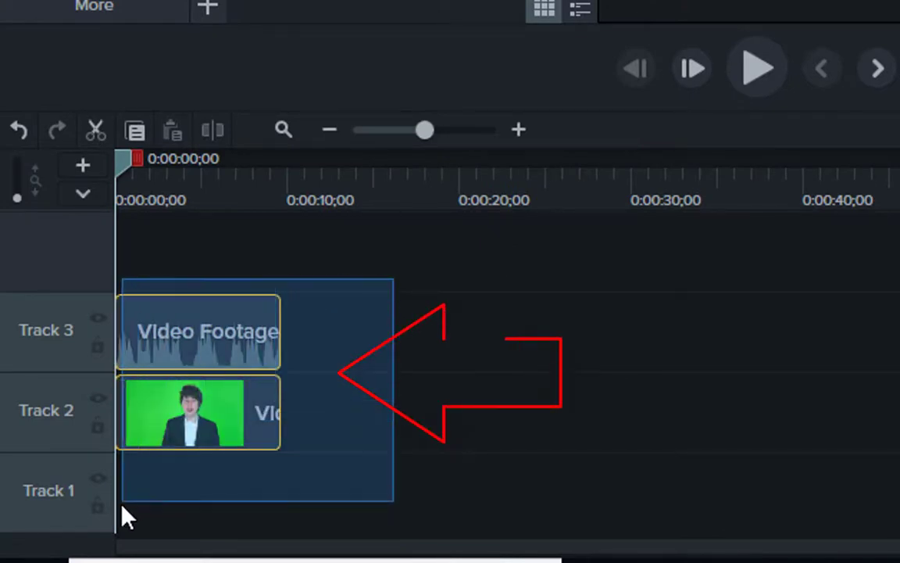
Select the separated audio and video clips in turn, and delete the video clip from Track 2.
left_click_drag(359, 282, 115, 347)
left_click(306, 419)
left_click_drag(351, 405, 174, 484)
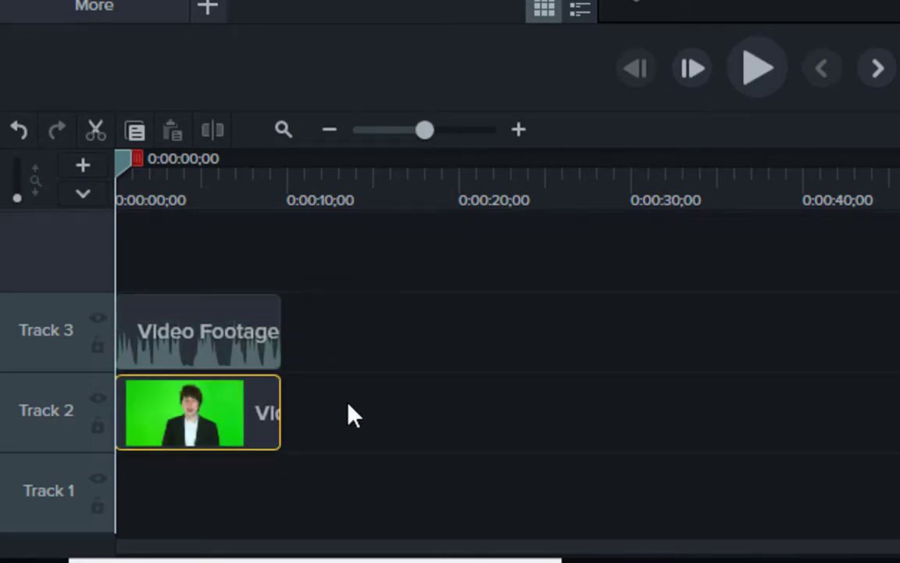
left_click_drag(348, 403, 174, 512)
left_click_drag(340, 396, 194, 542)
key("Delete")
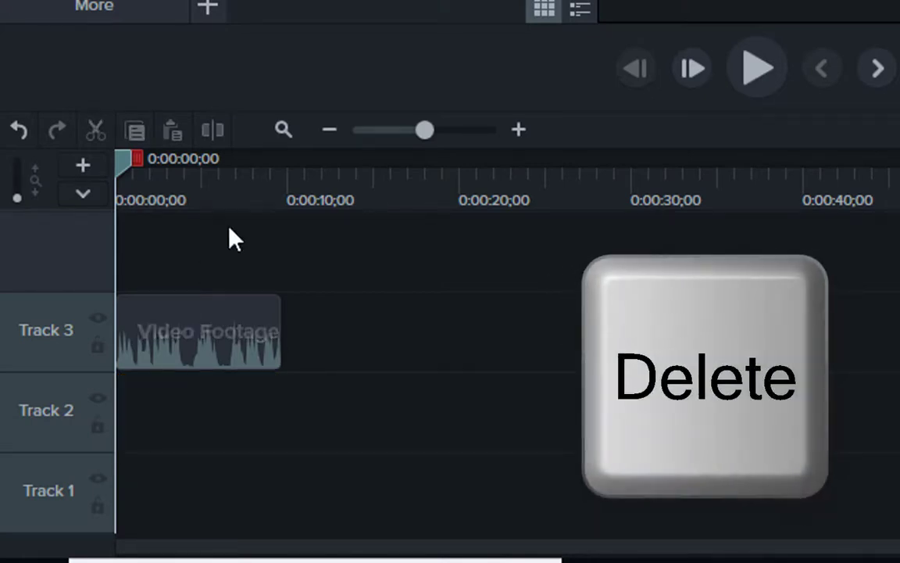
Select the audio clip on Track 3, undo the deletion of the video clip, and clear the selection.
left_click_drag(227, 312, 139, 325)
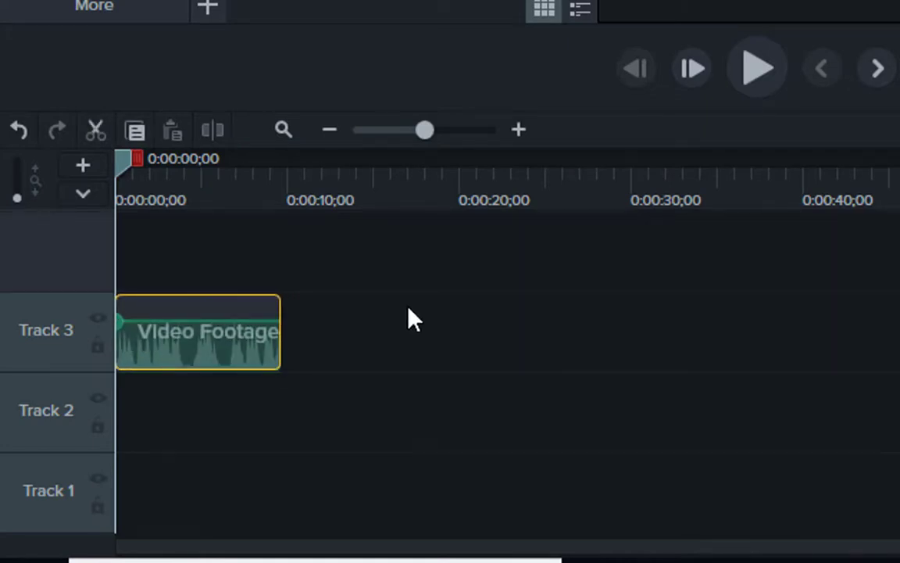
key("ctrl+z")
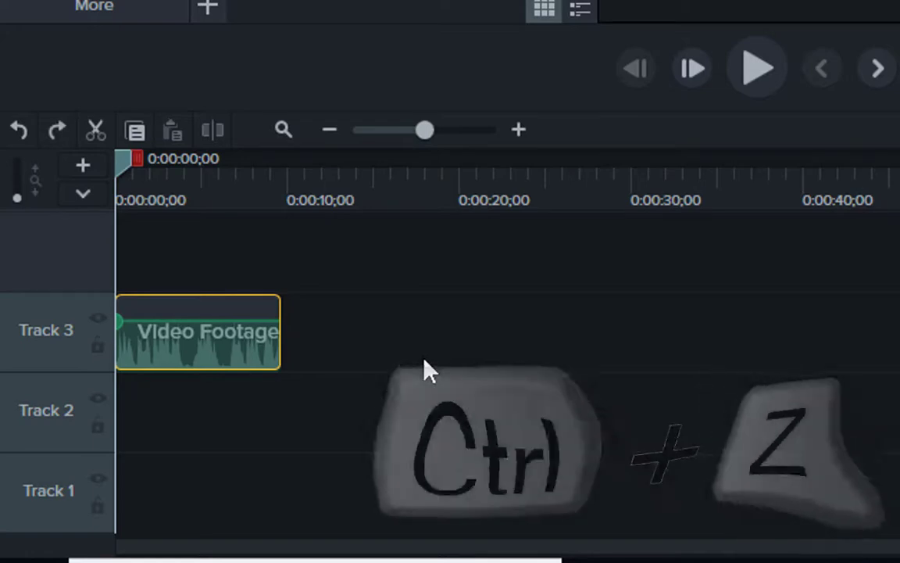
key("ctrl+z")
left_click(375, 440)
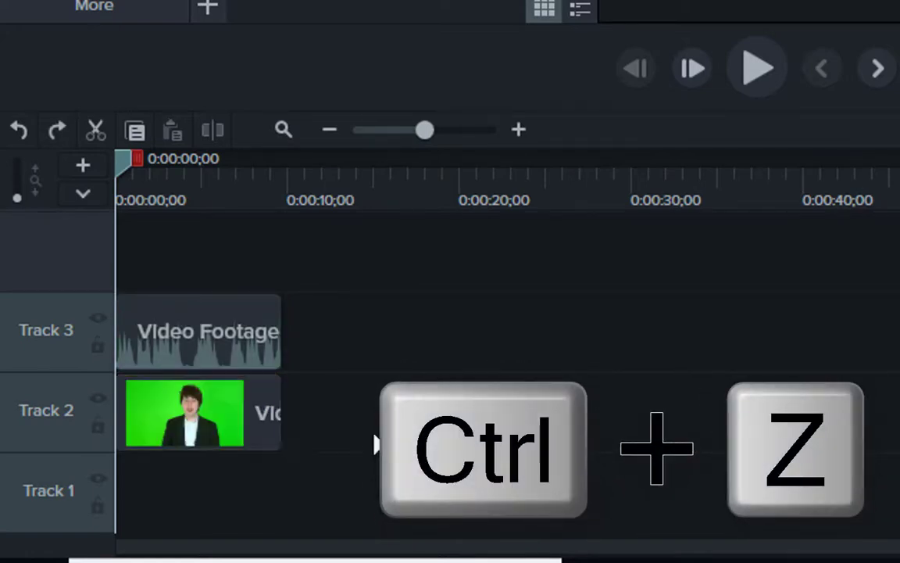
Delete the separated audio clip from Track 3 and apply the Remove a Color effect to the Video Footage 1 clip on Track 2.
left_click_drag(377, 243, 197, 354)
key("Delete")
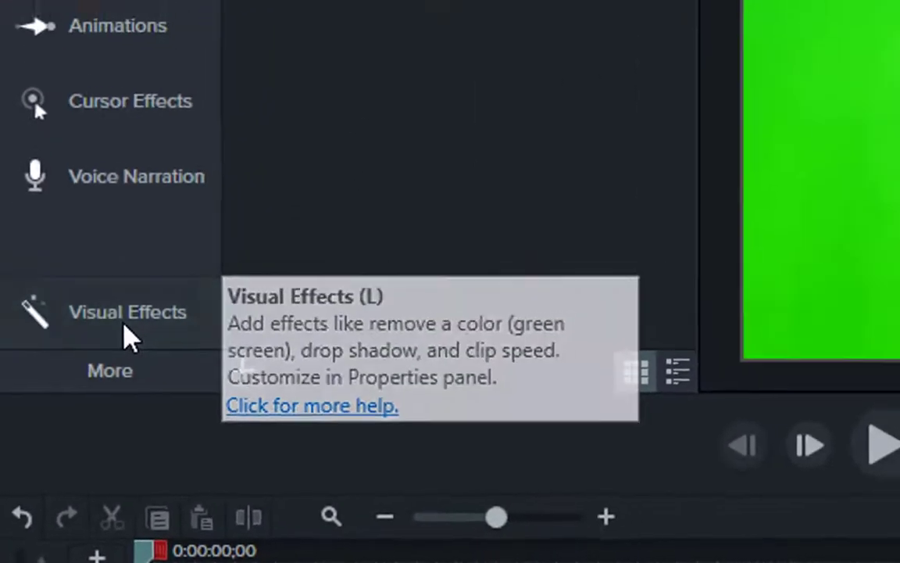
left_click(141, 289)
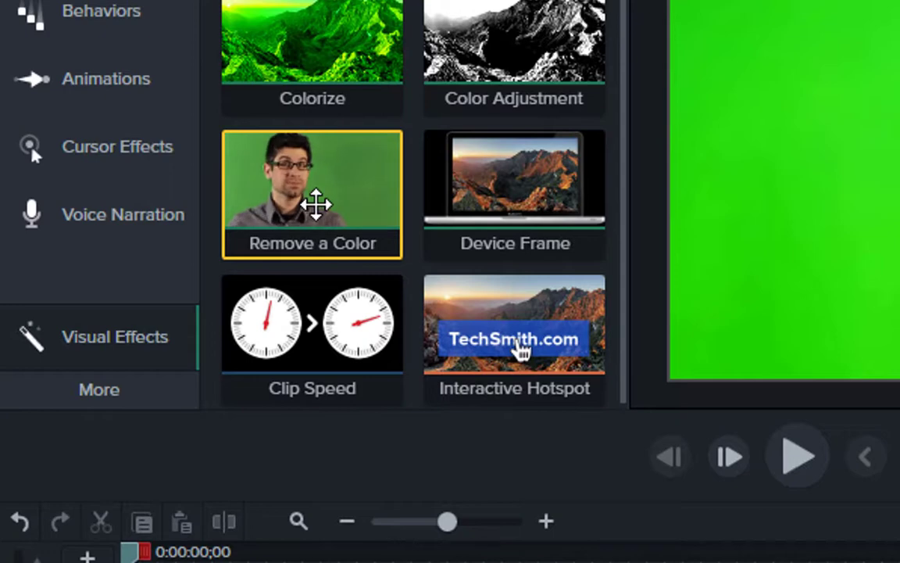
left_click_drag(327, 187, 238, 365)
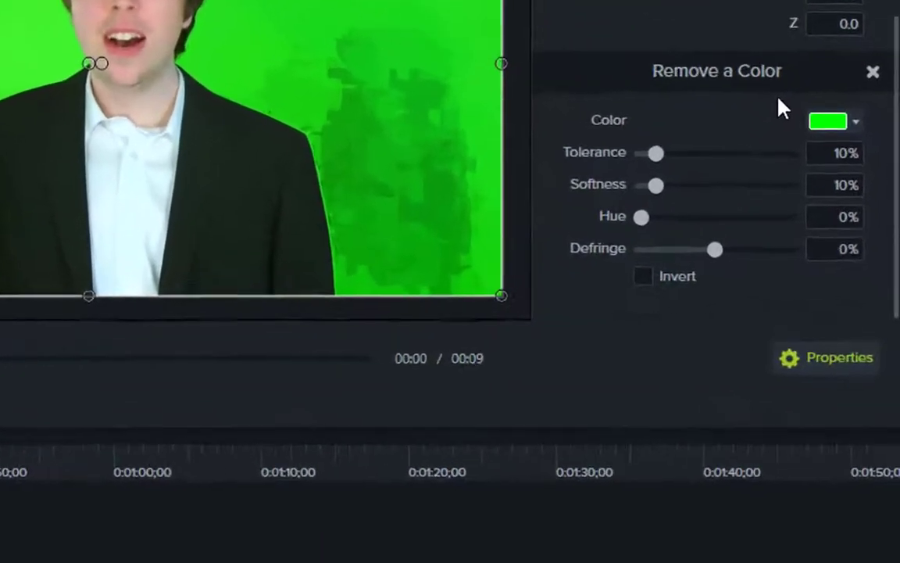
Sample the green backdrop in the video as the color to remove, and raise the Tolerance to about 44%.
scroll(758, 71, "up", 3)
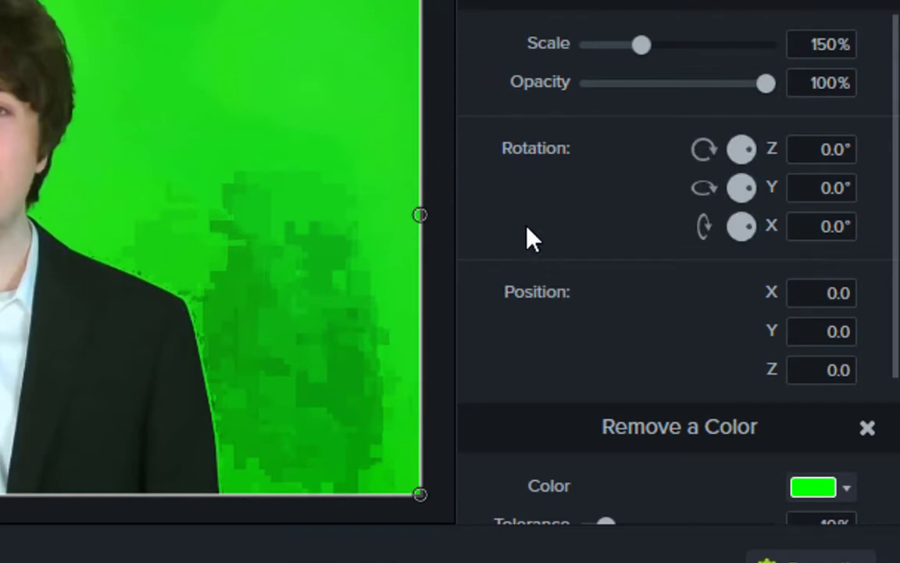
scroll(776, 122, "down", 3)
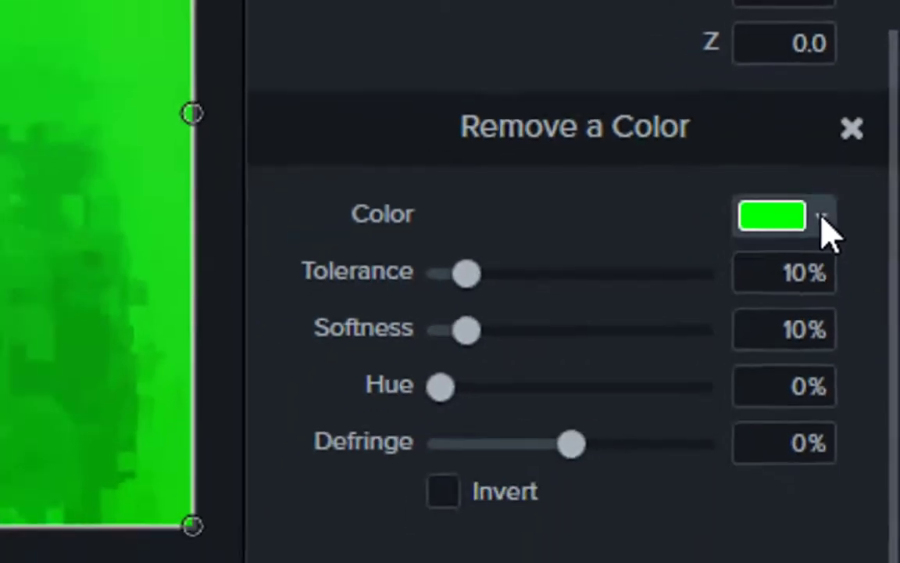
left_click(796, 290)
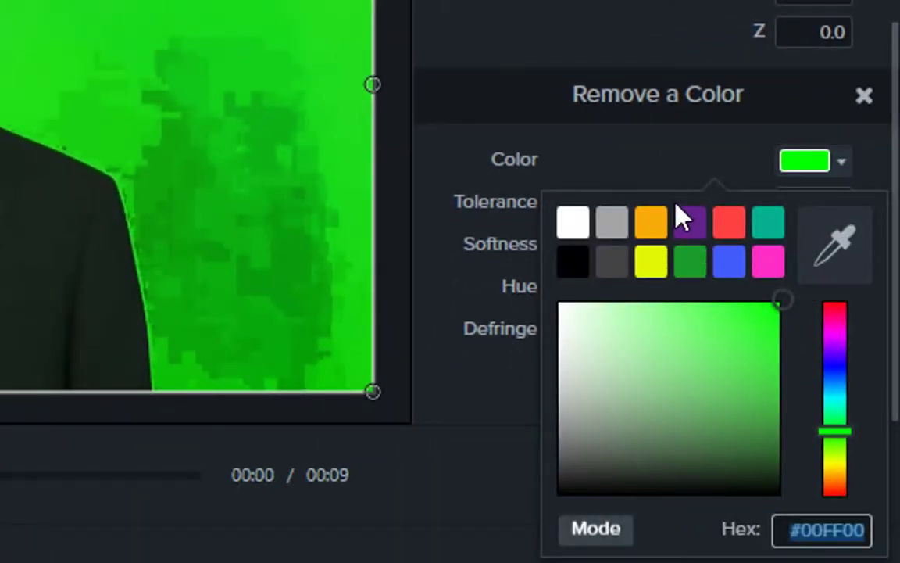
left_click(840, 254)
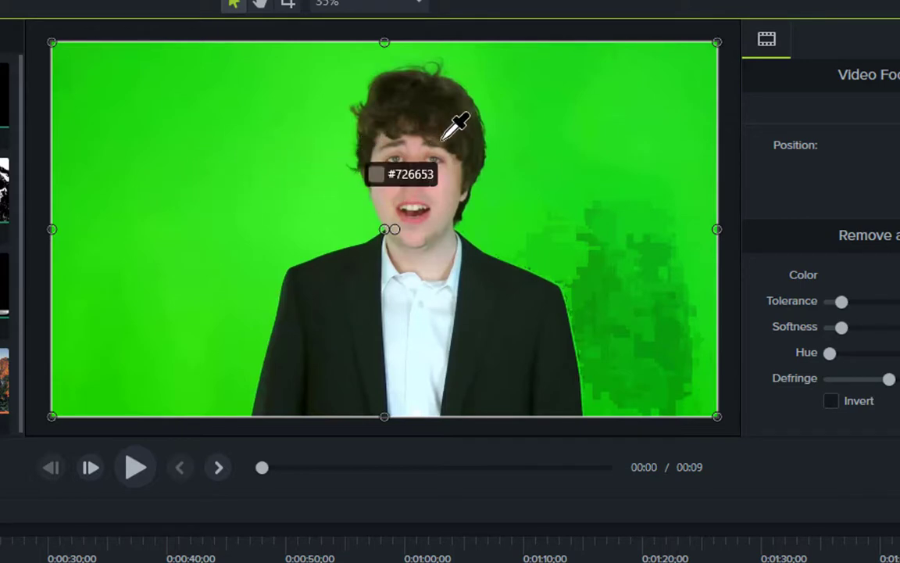
left_click(571, 130)
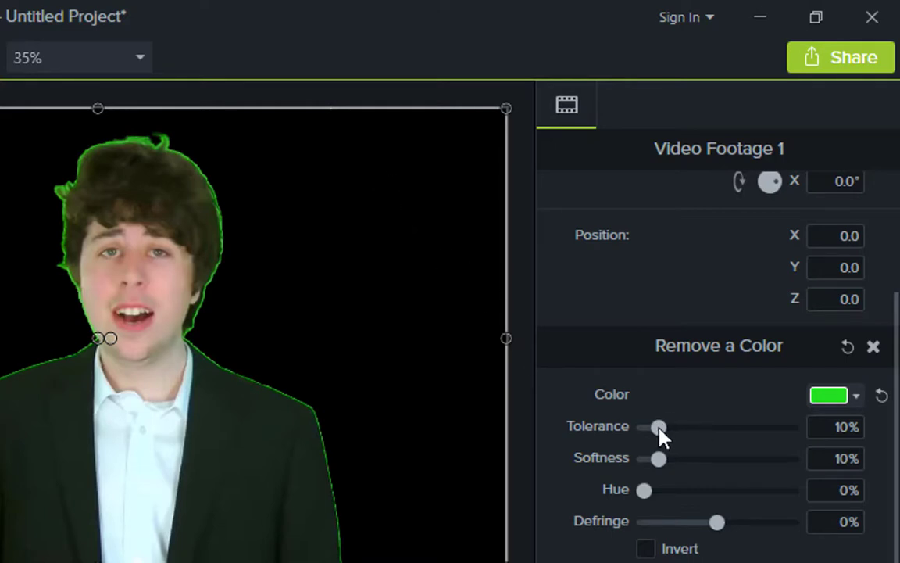
mouse_move(659, 434)
left_mouse_down()
mouse_move(717, 436)
mouse_move(711, 444)
left_mouse_up()
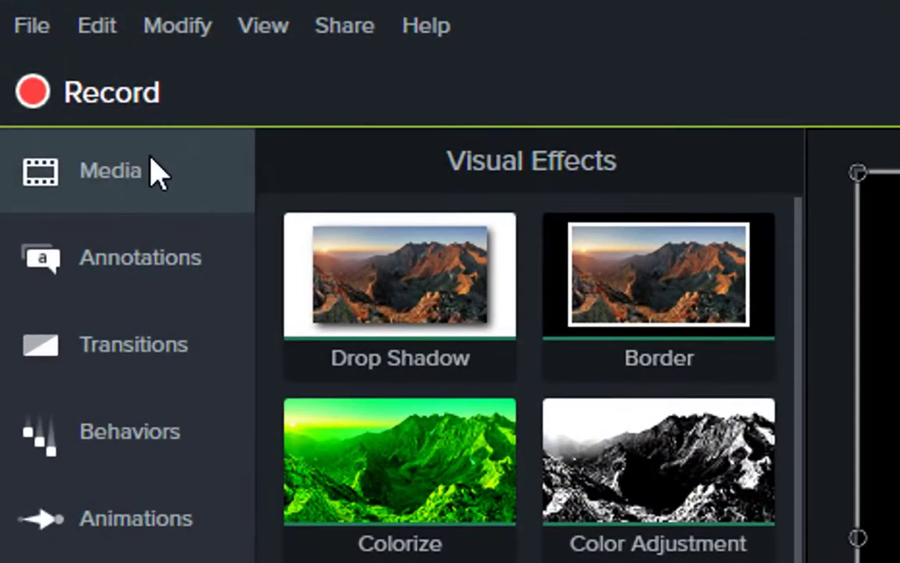
Import the Background 1 image into the Media Bin and place it at the start of Track 1, beneath the video clip.
left_click(152, 165)
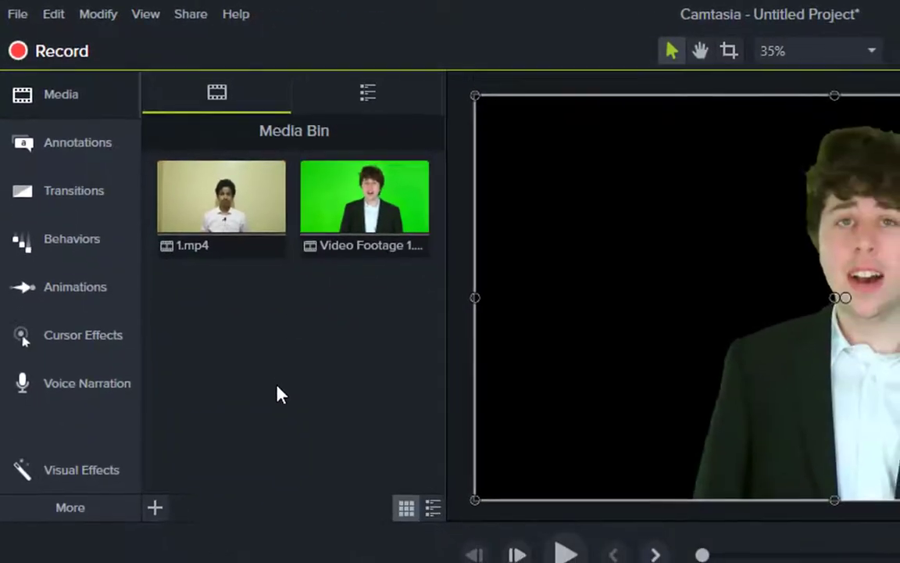
left_click(156, 511)
left_click(190, 440)
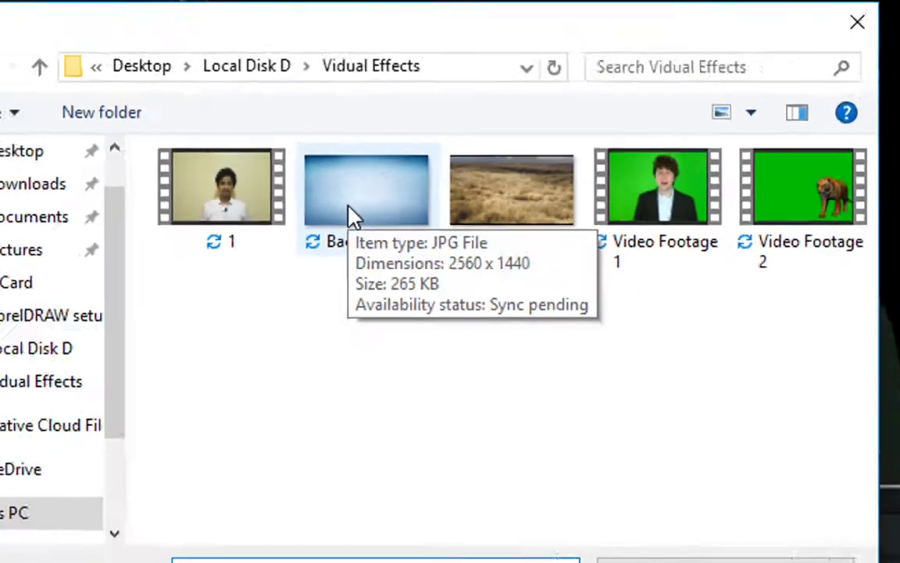
double_click(339, 270)
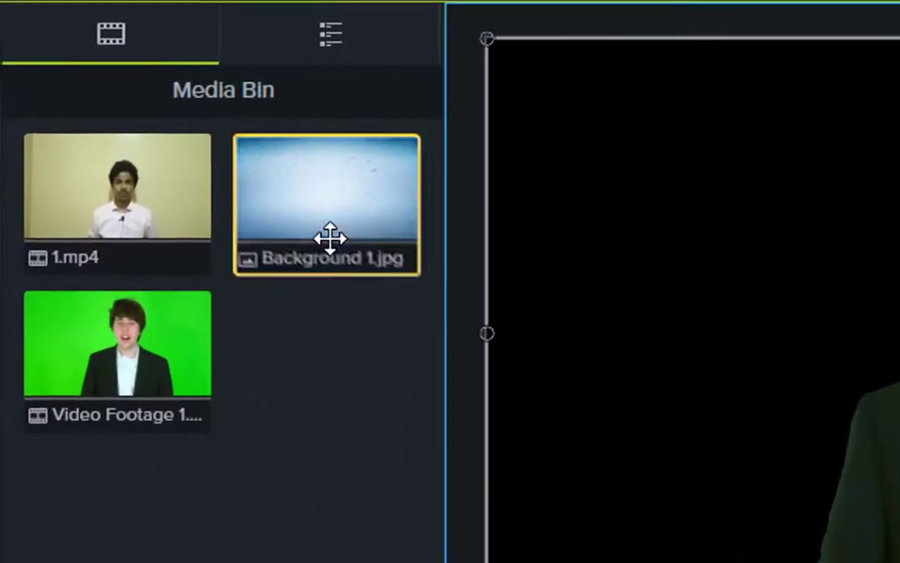
left_click_drag(212, 131, 220, 181)
left_click_drag(405, 58, 65, 408)
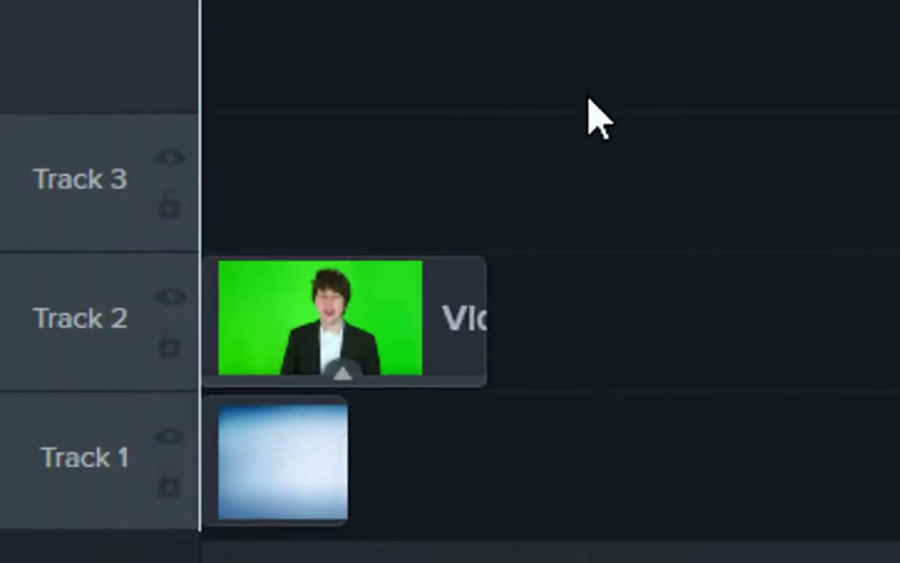
Extend the Background 1 clip on Track 1 to match the length of the Video Footage 1 clip.
left_click_drag(148, 417, 67, 508)
left_click_drag(270, 476, 351, 457)
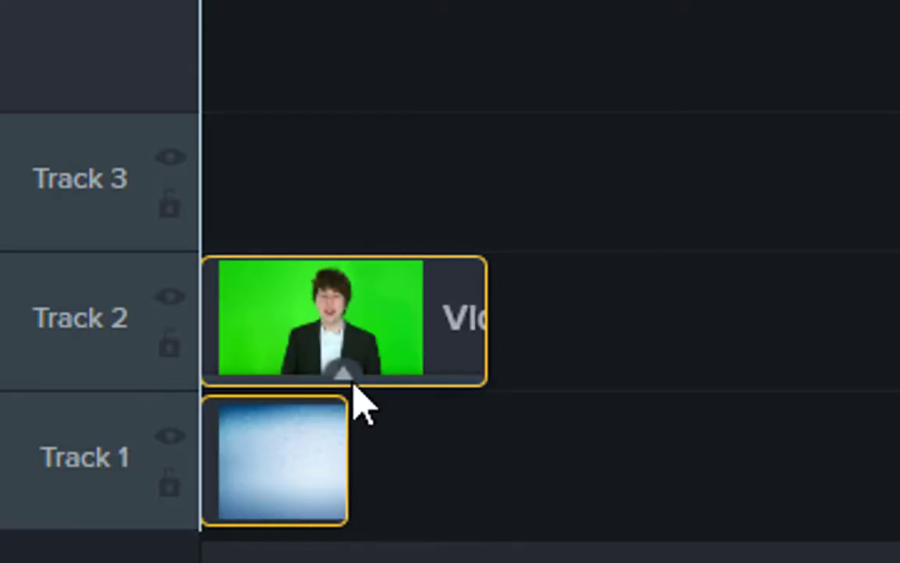
left_click(374, 483)
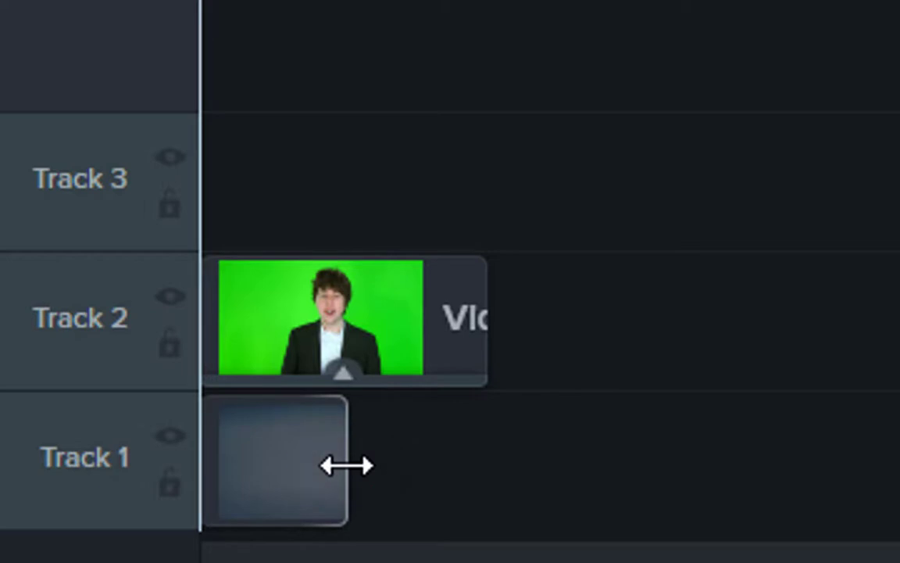
left_click_drag(345, 464, 483, 487)
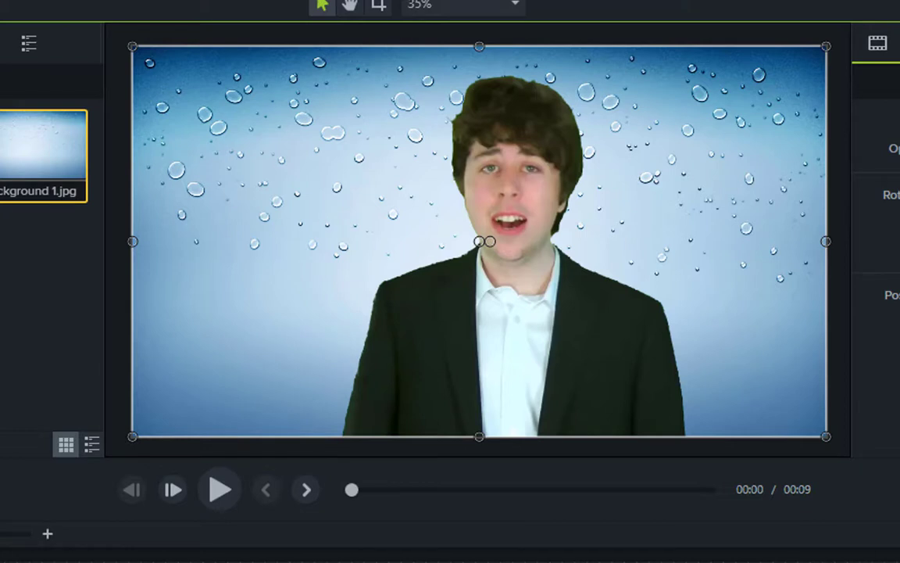
Play the first three seconds of the keyed footage over the background and return the playhead to the start.
key("space")
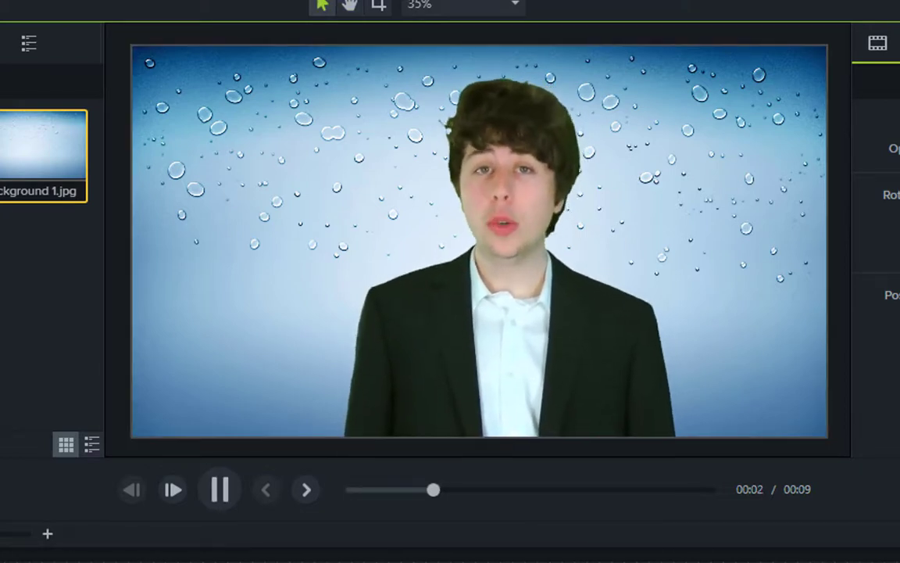
key("space")
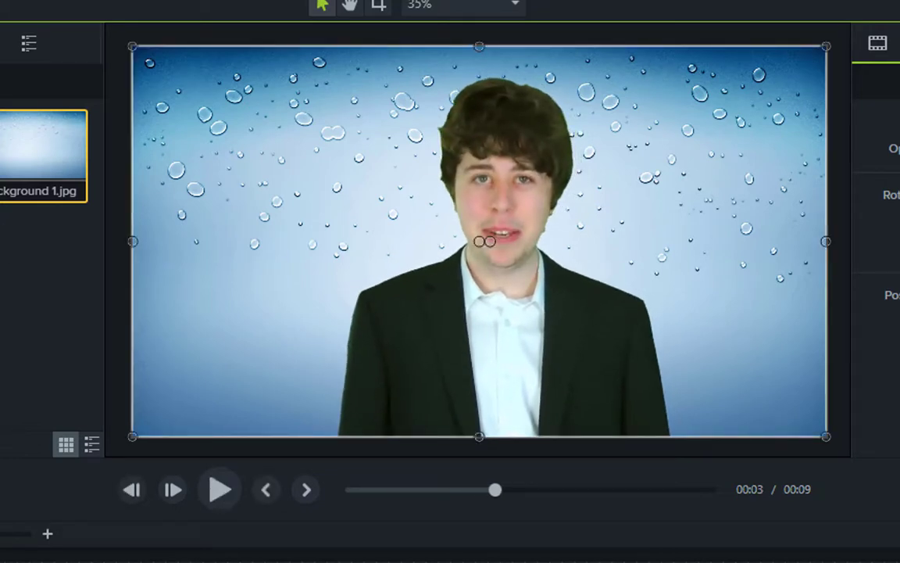
key("ctrl+Home")
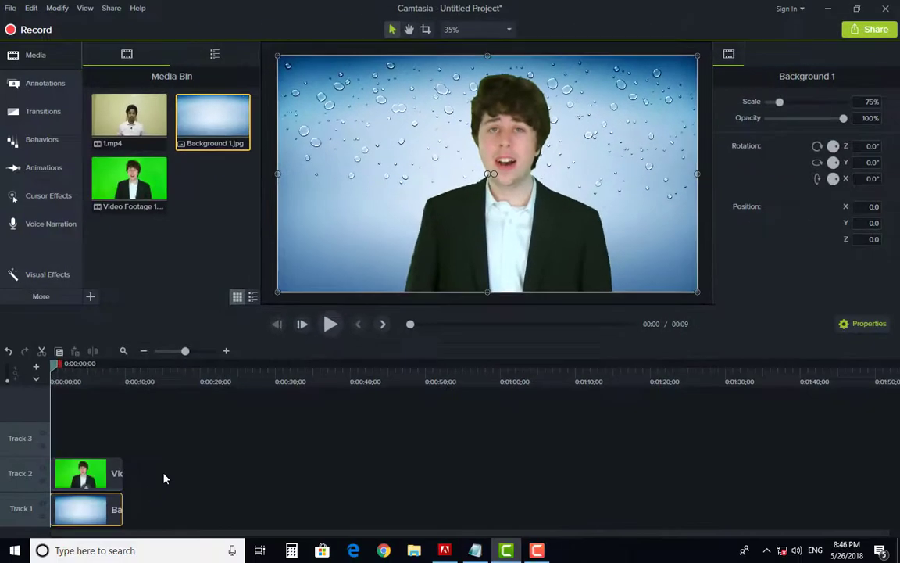
Delete both clips from the timeline and remove all media from the Media Bin.
left_click_drag(168, 445, 58, 527)
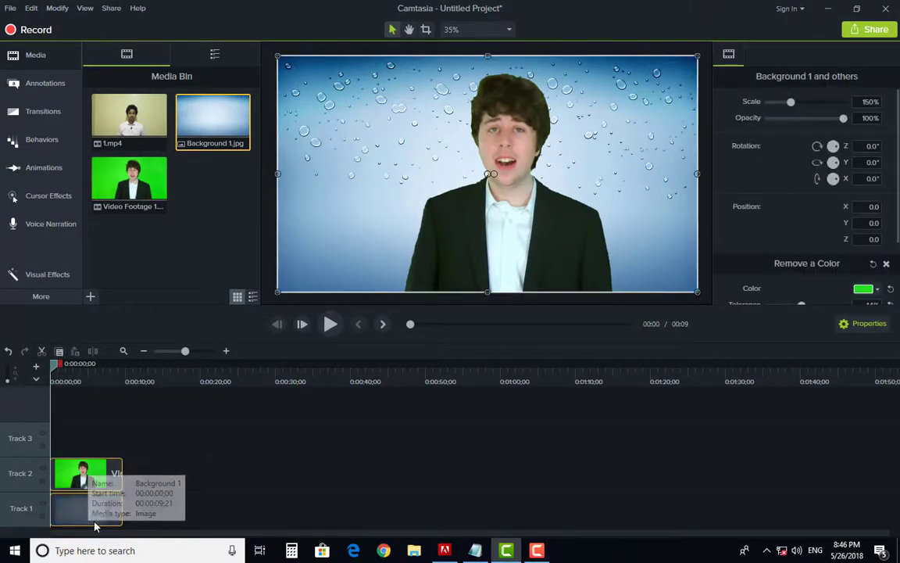
key("Delete")
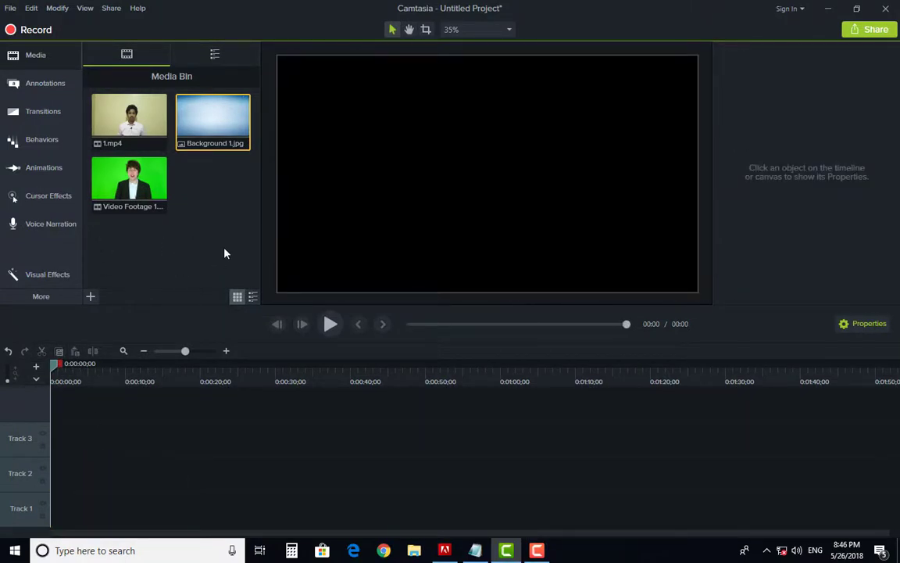
left_click_drag(233, 241, 133, 114)
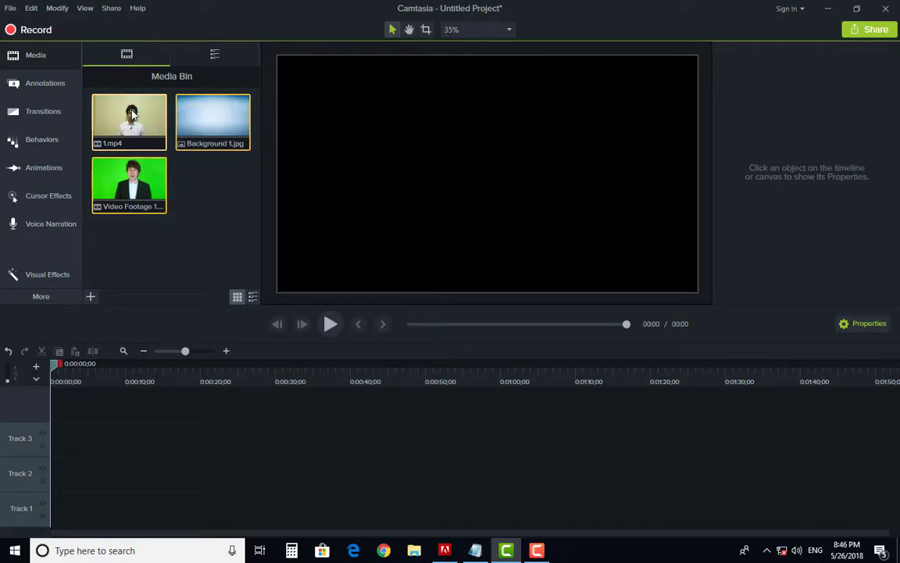
key("Delete")
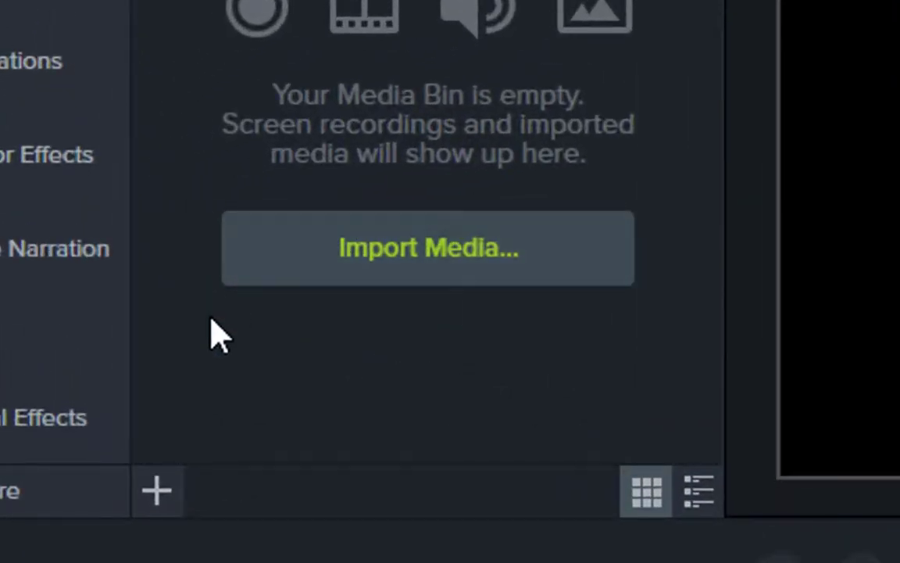
Import the Video Footage 2 clip from the Vidual Effects folder and place it at the start of Track 2.
left_click(43, 419)
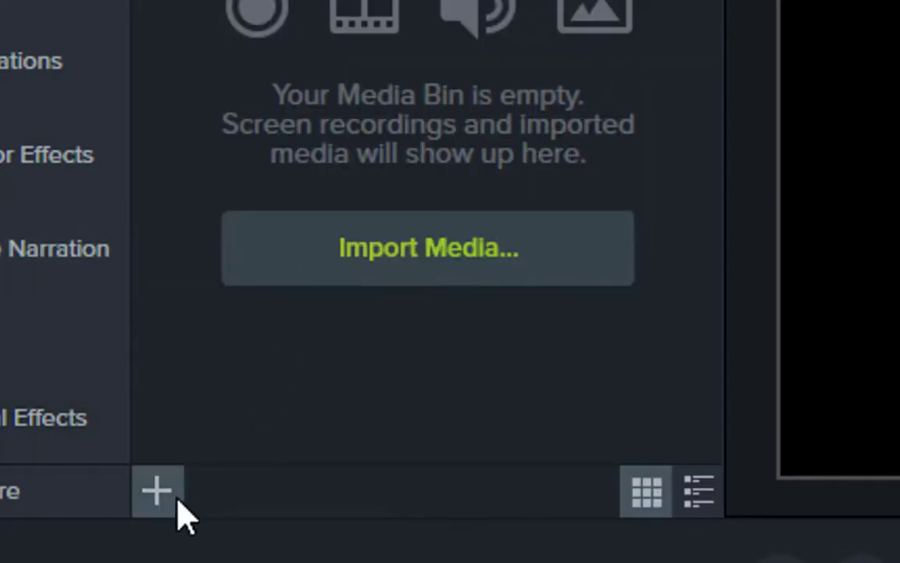
left_click(175, 504)
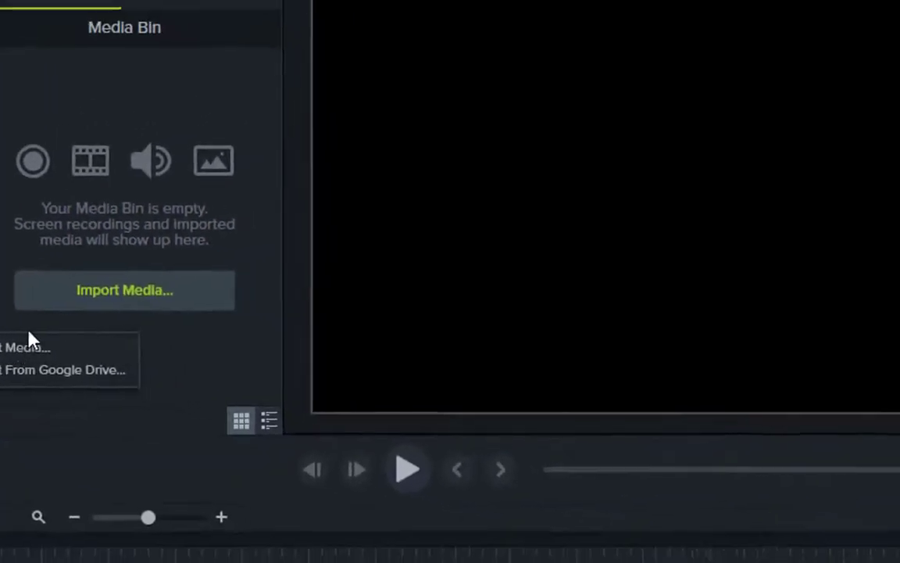
left_click(209, 358)
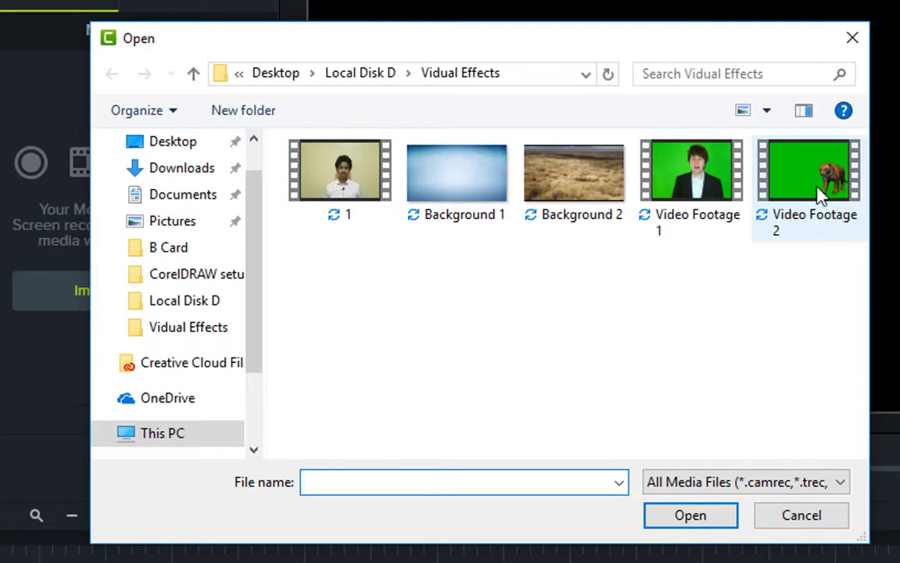
double_click(765, 166)
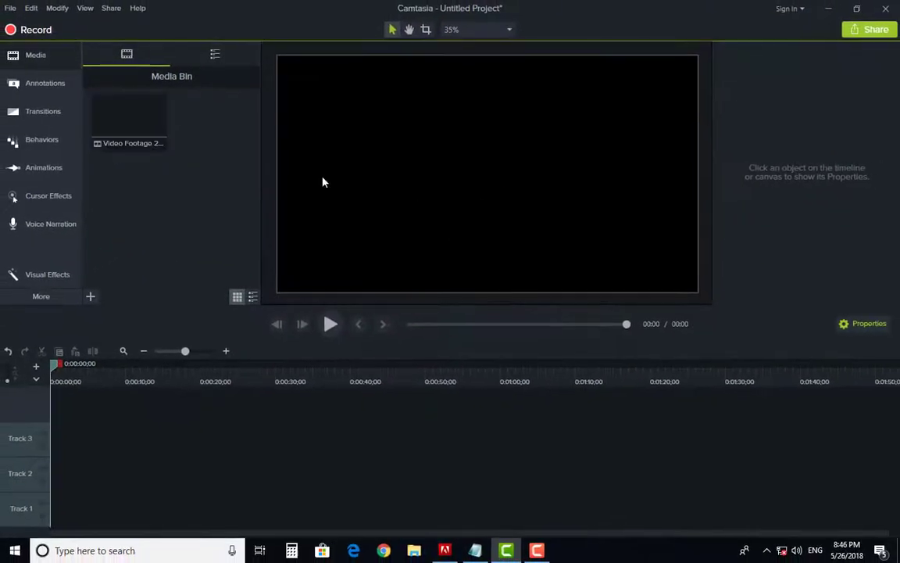
left_click_drag(124, 125, 8, 461)
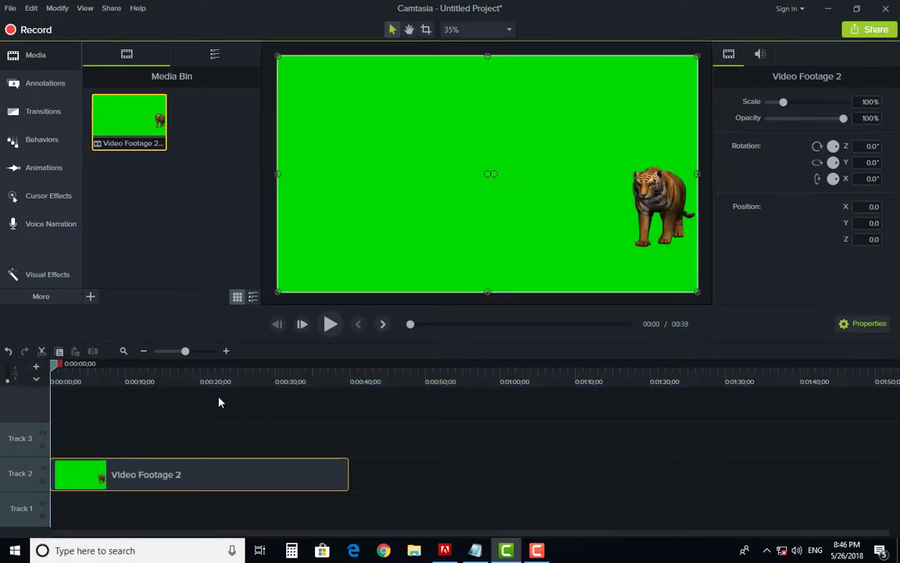
Play the first two seconds of the tiger green-screen footage and pause it.
key("space")
key("space")
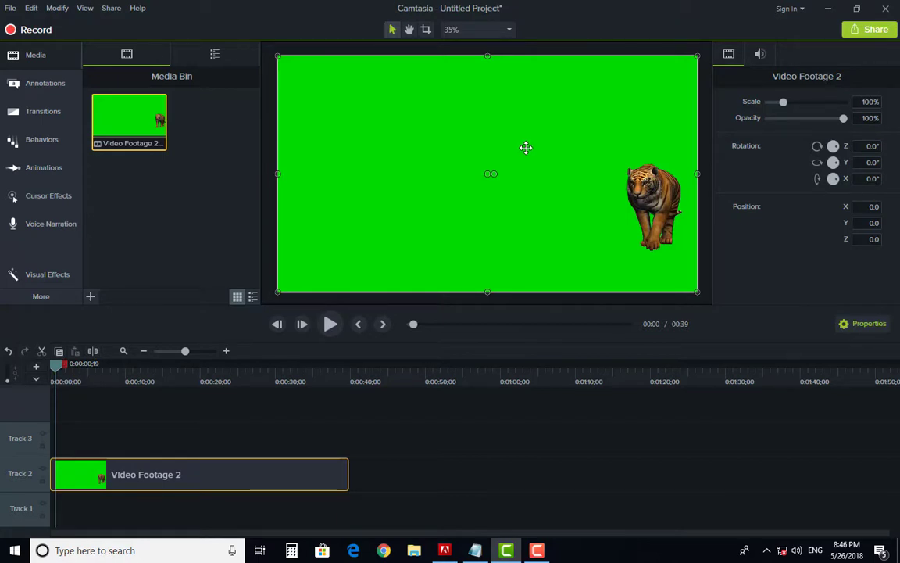
key("space")
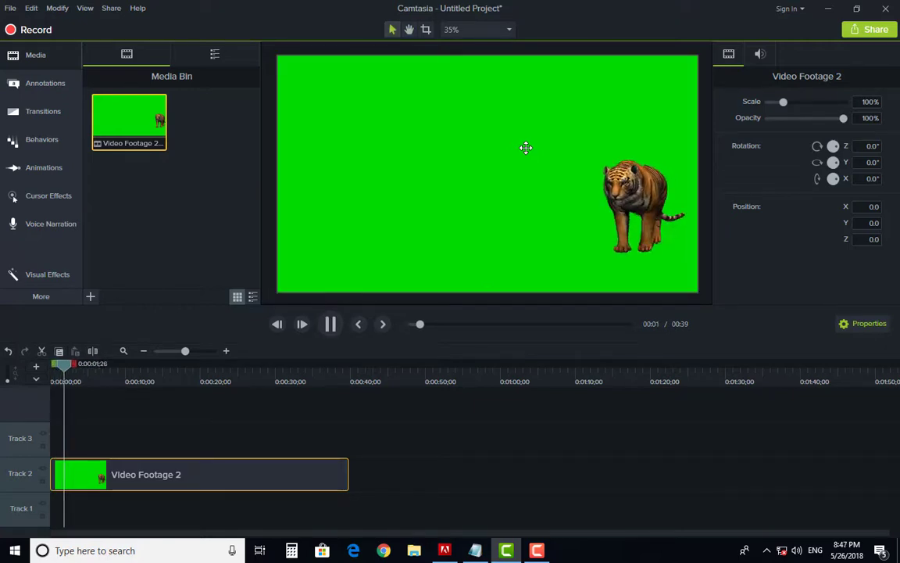
key("space")
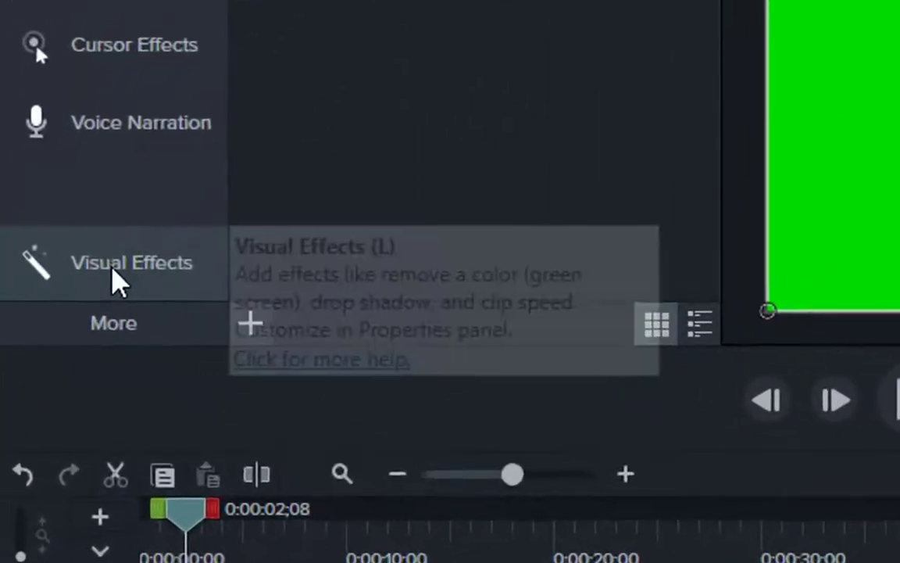
Apply the Remove a Color effect to Video Footage 2 and sample the dark green backdrop (#003100) as the color to remove.
left_click(44, 275)
left_click_drag(222, 141, 485, 293)
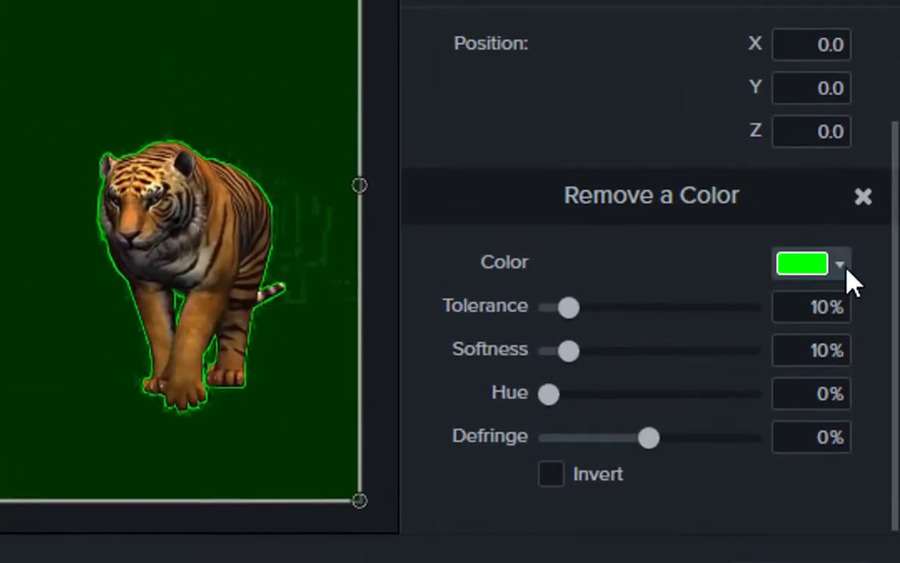
left_click(847, 272)
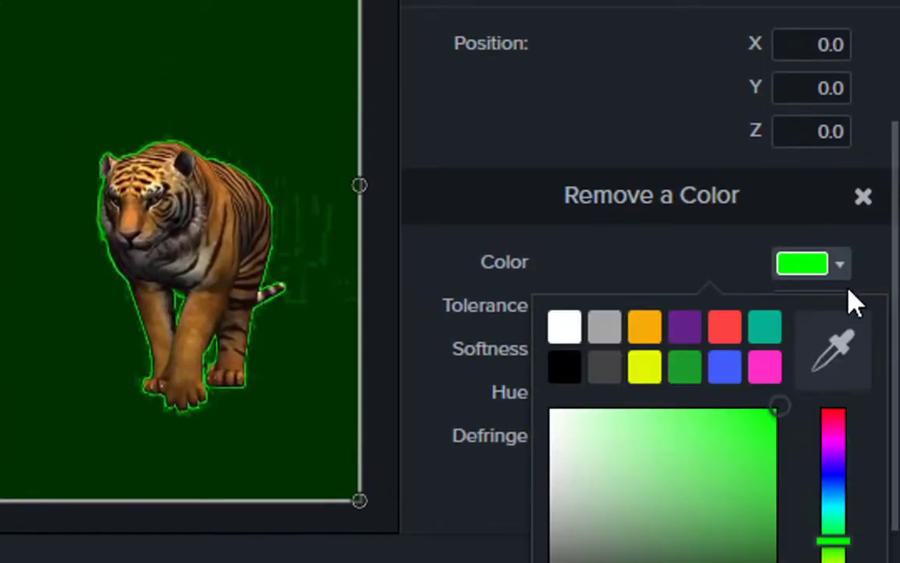
left_click(839, 354)
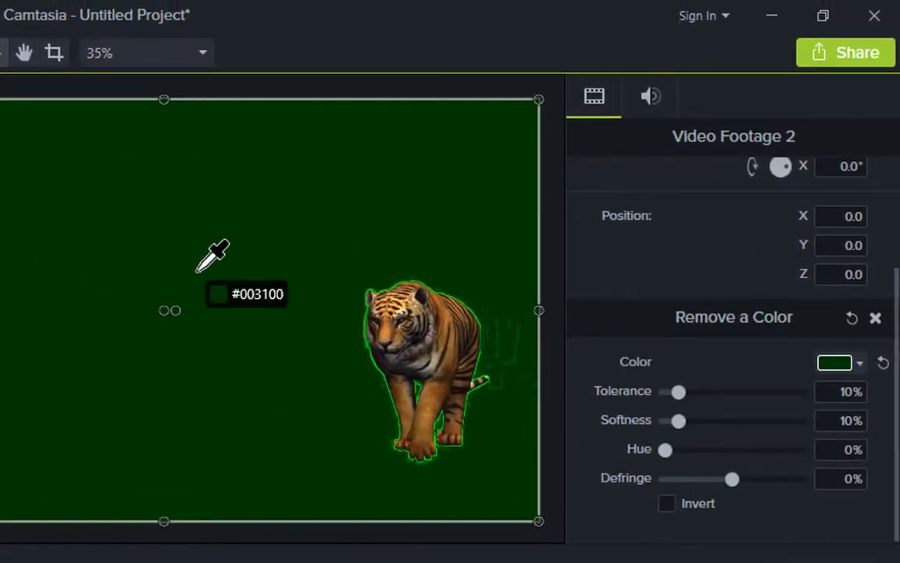
left_click(197, 270)
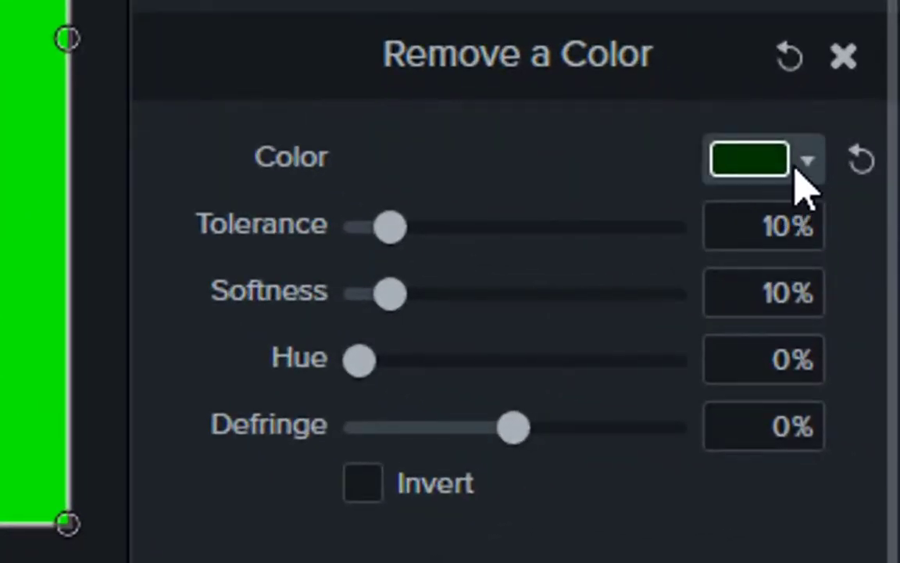
Resample the color to remove from the tiger clip's bright green backdrop (#00DA00).
left_click(806, 164)
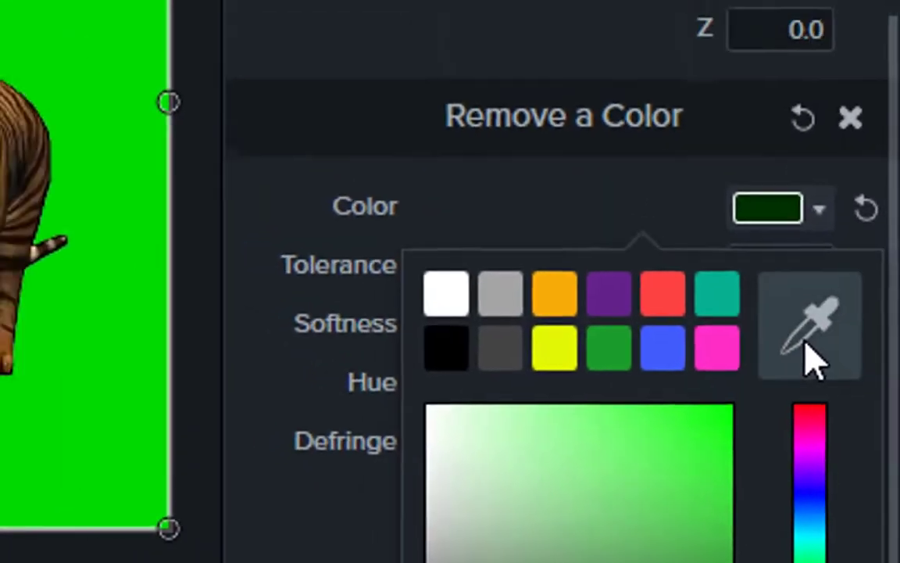
left_click(812, 358)
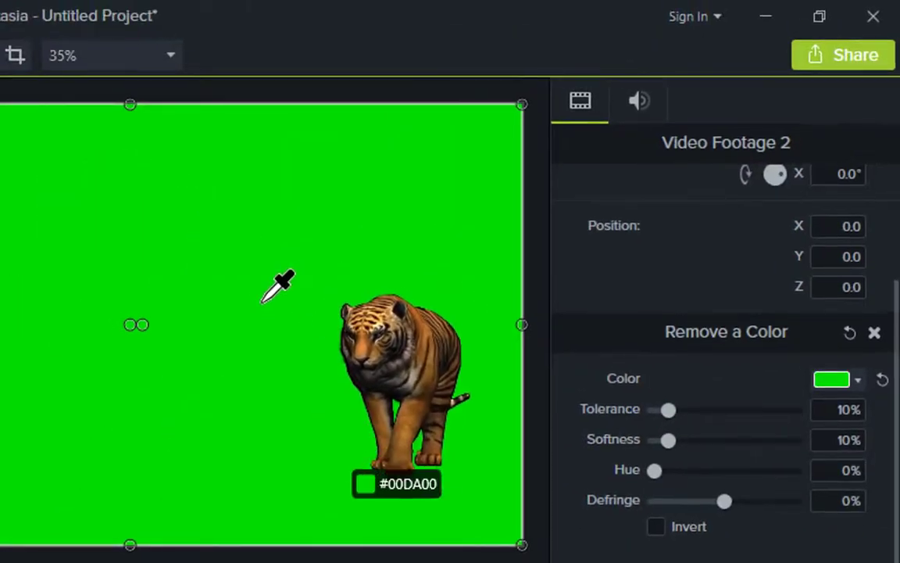
left_click(175, 233)
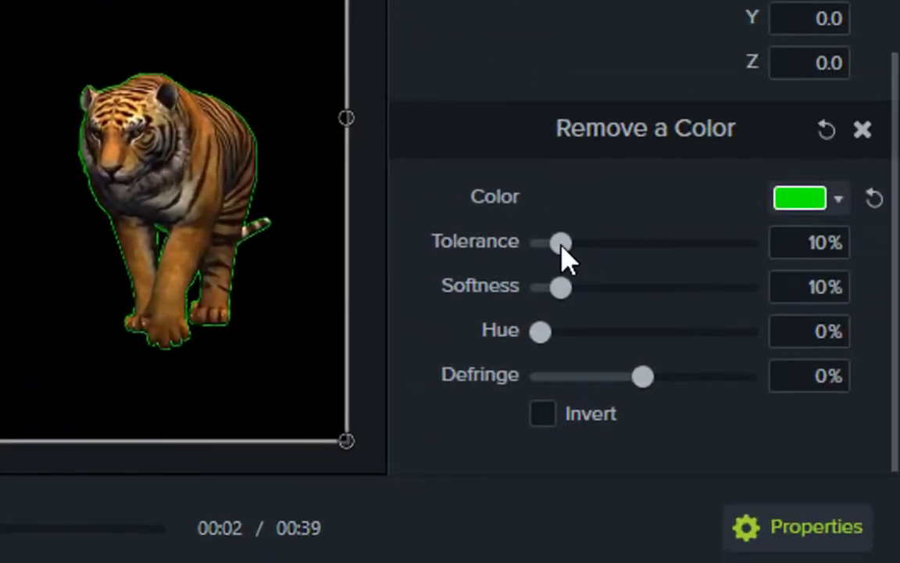
Raise the Remove a Color tolerance to about 44% and deselect the clip.
left_click_drag(562, 247, 633, 248)
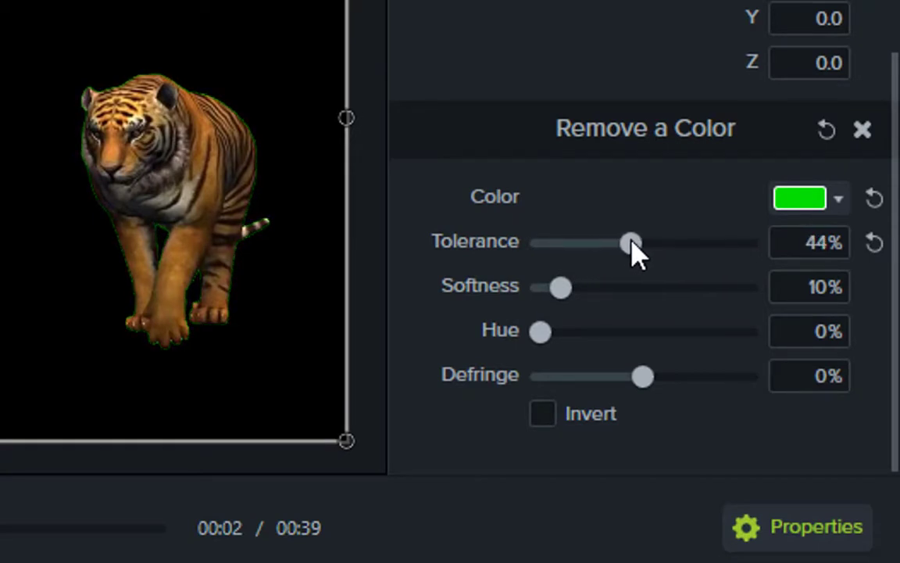
mouse_move(625, 241)
left_mouse_down()
mouse_move(598, 259)
mouse_move(616, 242)
mouse_move(630, 243)
left_mouse_up()
key("ctrl+d")
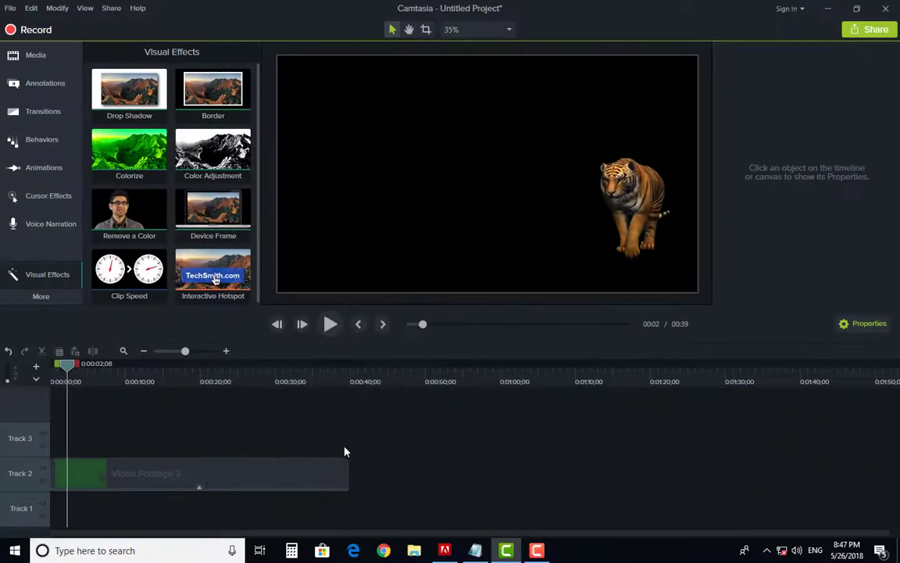
Play a brief moment of the keyed tiger footage around the two-second mark and pause it.
key("space")
key("space")
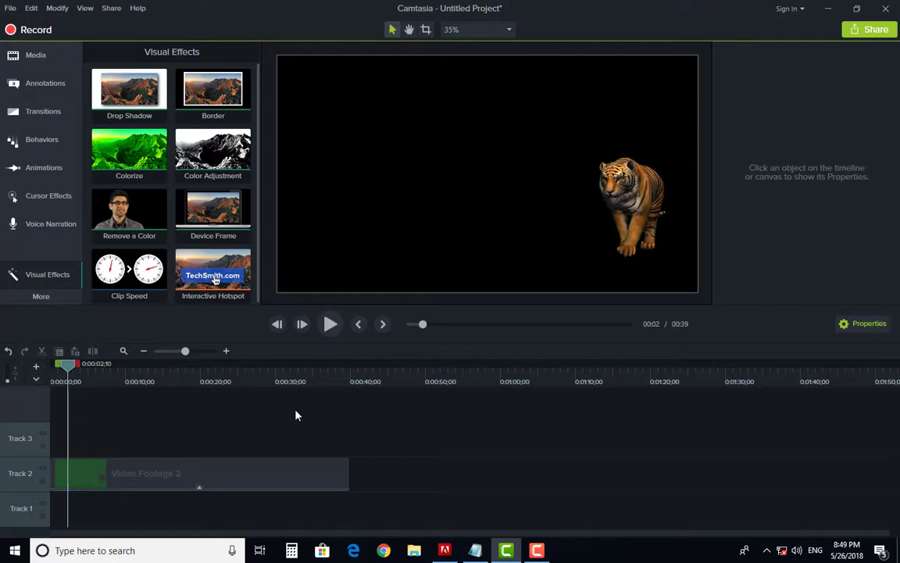
left_click(303, 478)
left_click(383, 445)
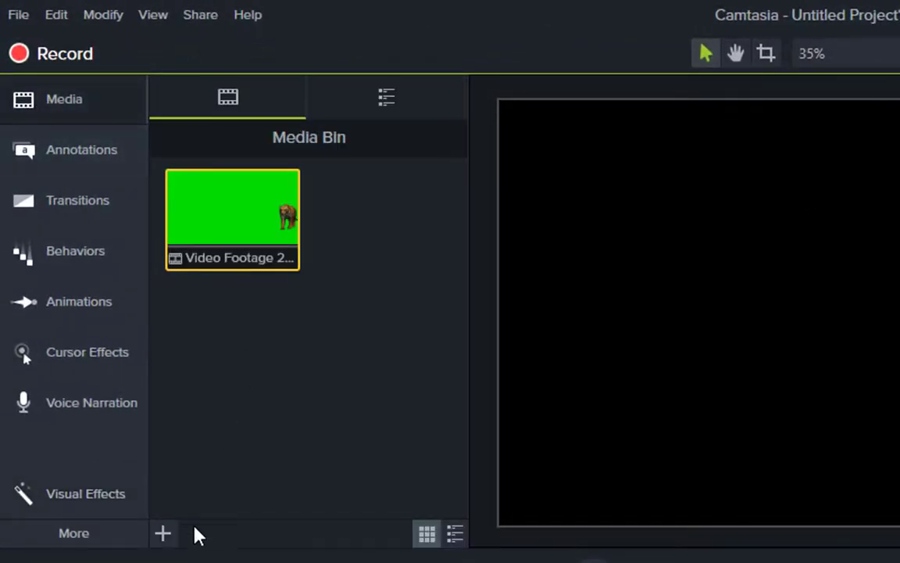
Import Background 2.png into the Media Bin and place it at the start of Track 1, beneath the tiger footage.
left_click(164, 532)
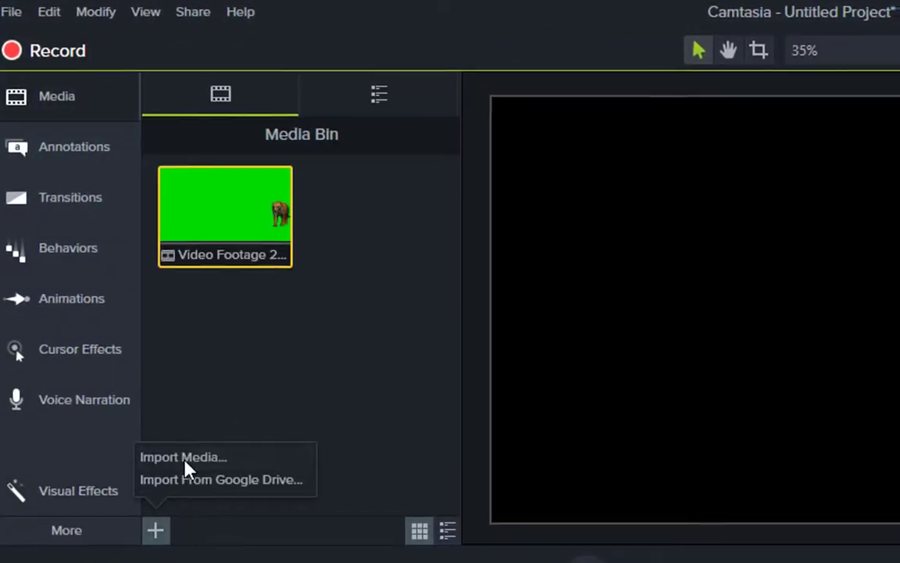
left_click(186, 459)
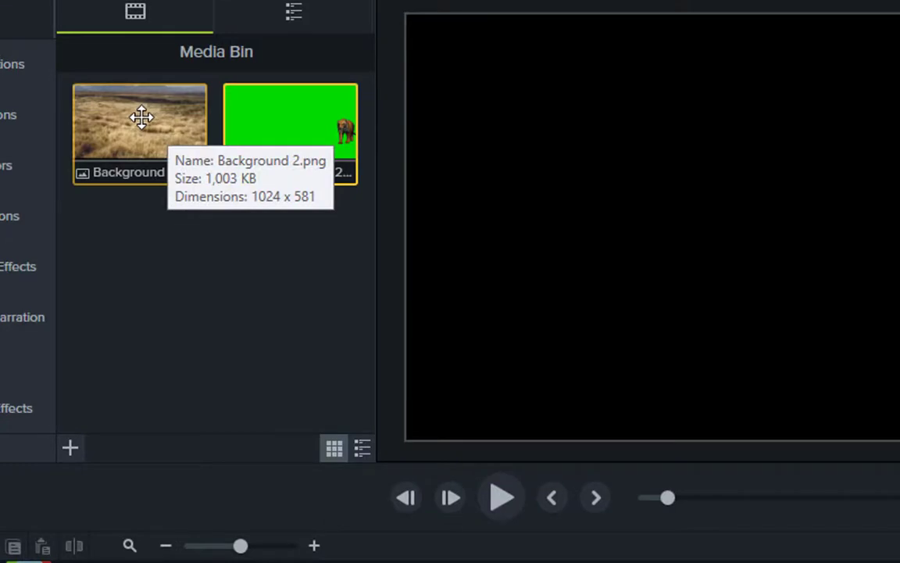
left_click_drag(141, 117, 3, 475)
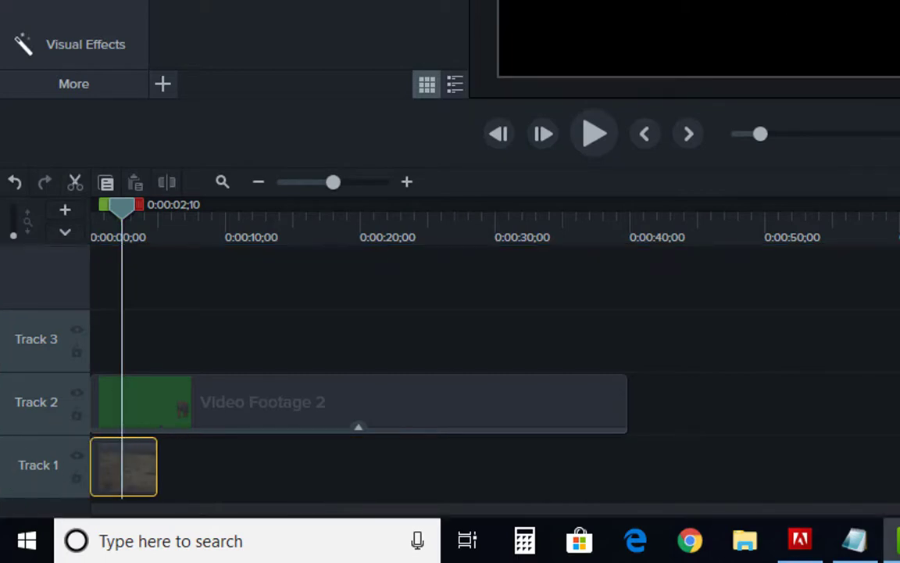
left_click(187, 488)
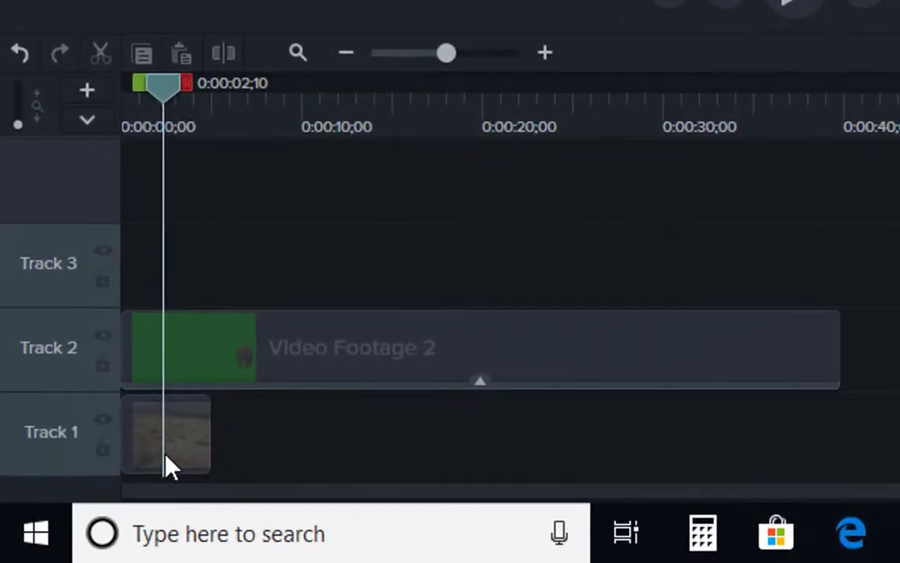
Try to reposition Background 2 on the canvas while Video Footage 2 overlaps it, undoing each change.
left_click(760, 124)
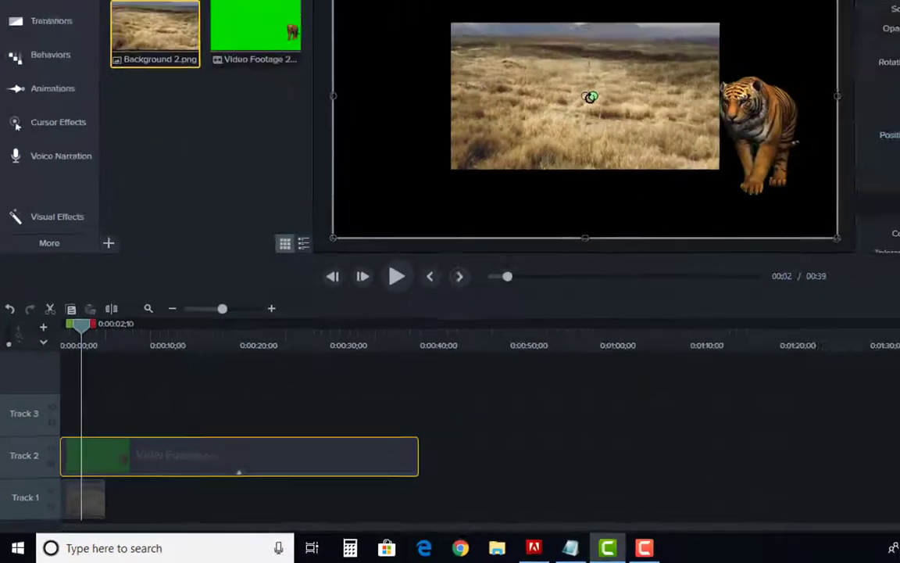
left_click_drag(495, 174, 479, 171)
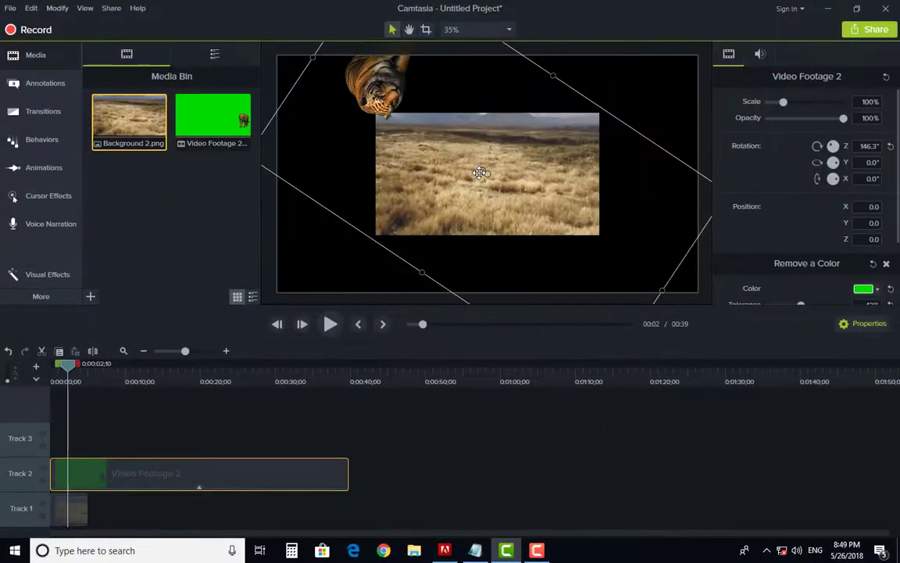
key("ctrl+z")
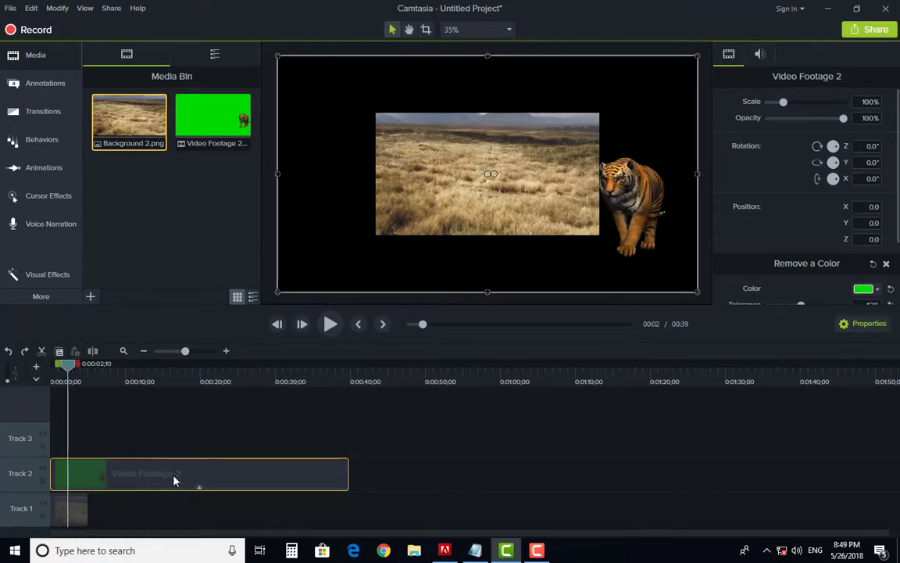
left_click(86, 514)
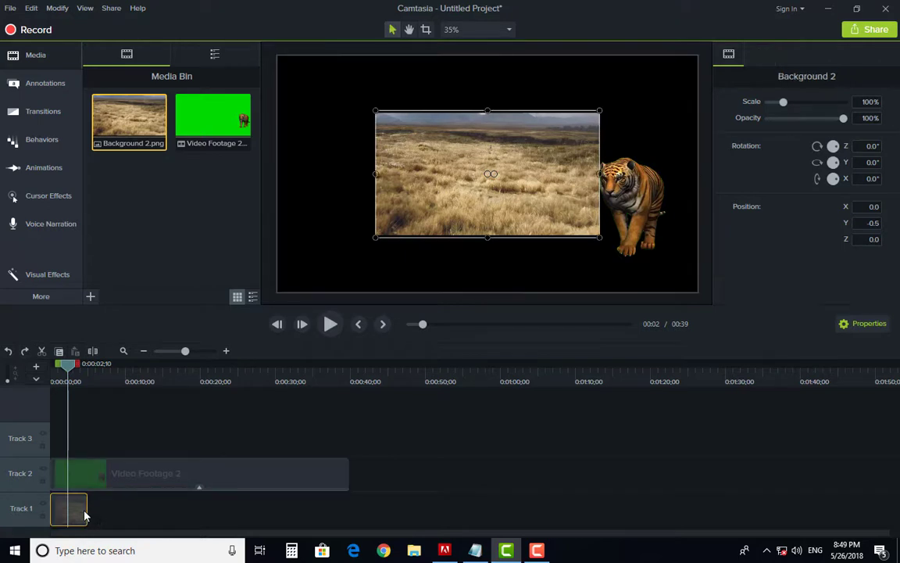
left_click_drag(482, 167, 467, 165)
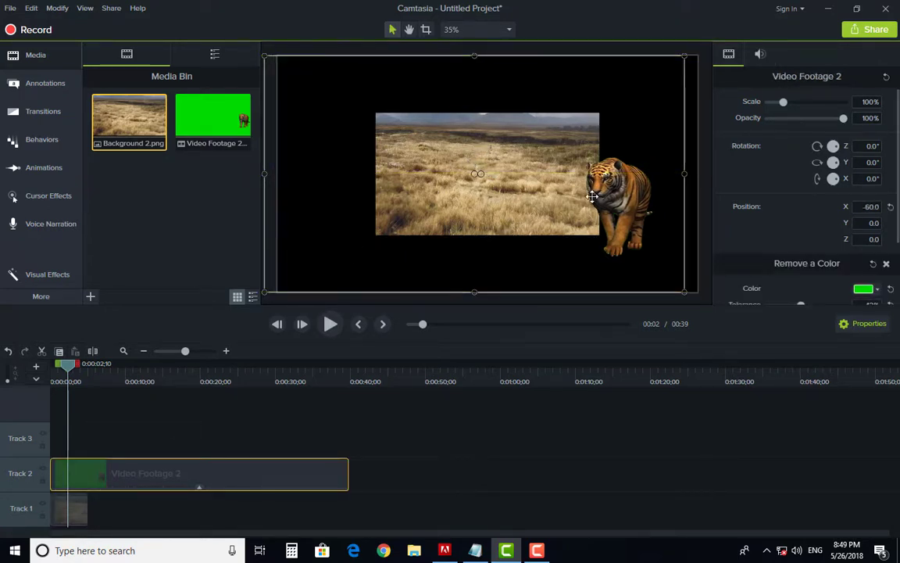
key("ctrl+z")
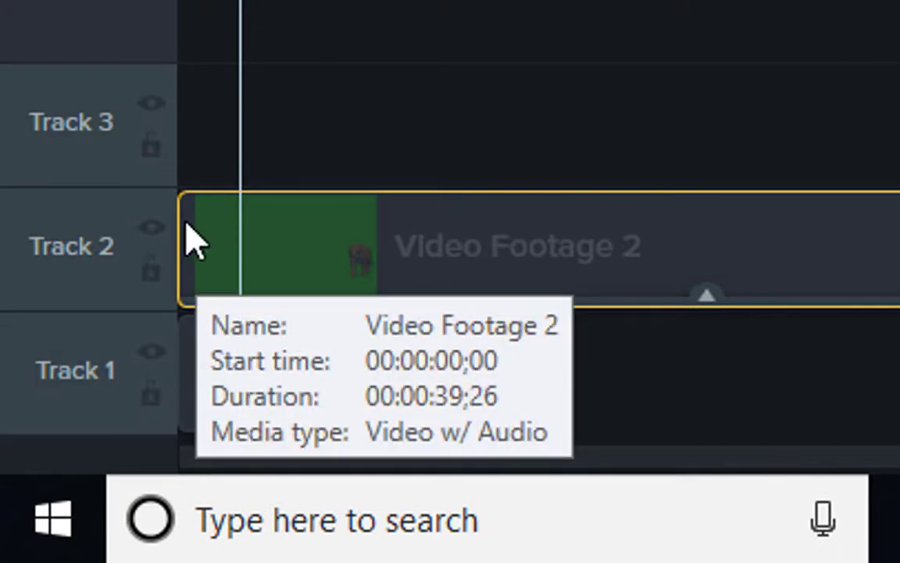
Disable and lock Track 2, which holds the tiger footage.
left_click_drag(432, 91, 389, 278)
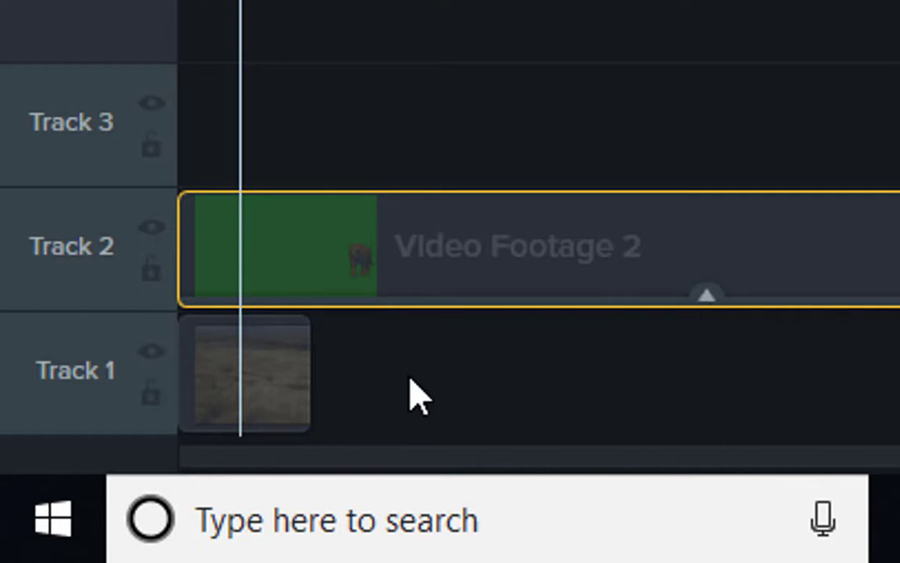
left_click_drag(387, 367, 283, 435)
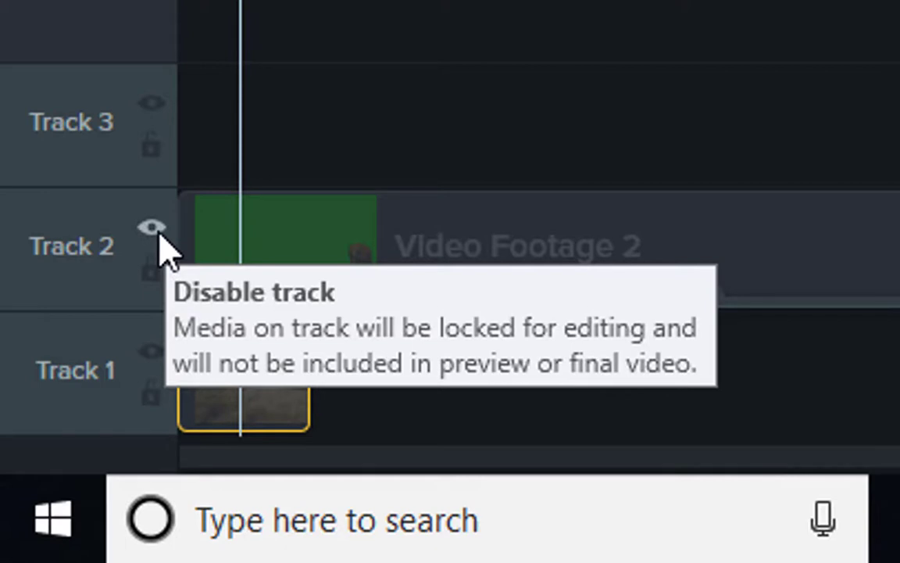
left_click(148, 229)
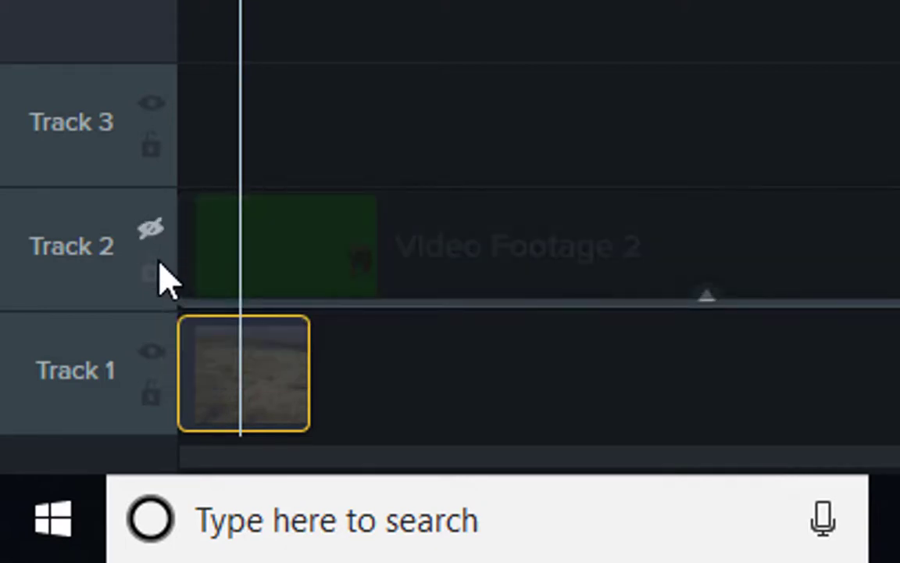
left_click(151, 279)
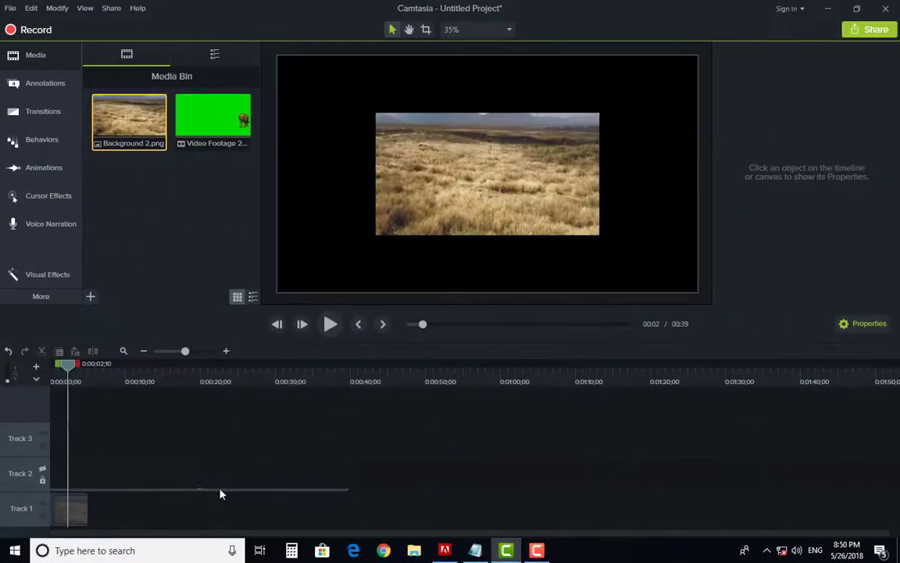
Align Background 2 with the canvas's upper-left corner and scale it to 187.5% to span the full canvas width.
left_click(85, 520)
left_click_drag(421, 235, 354, 156)
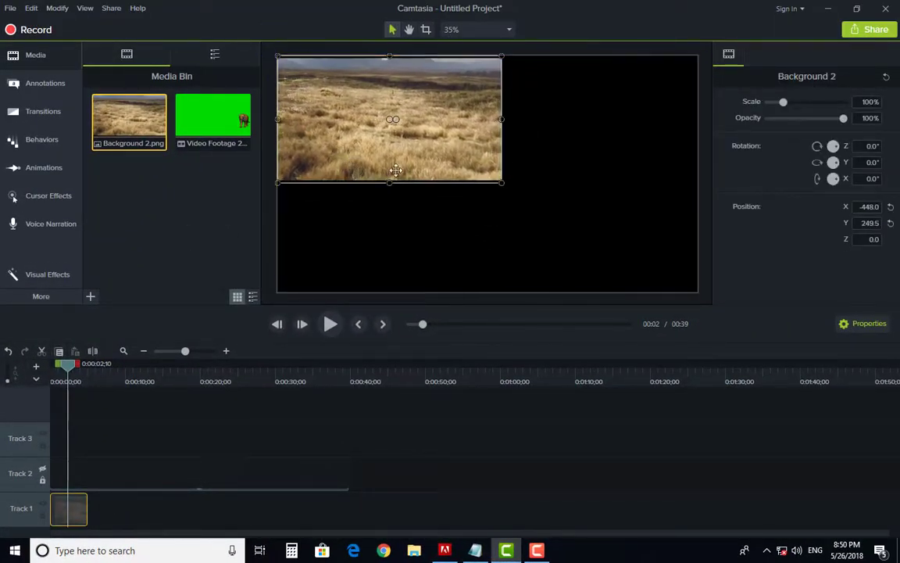
left_click_drag(501, 183, 698, 295)
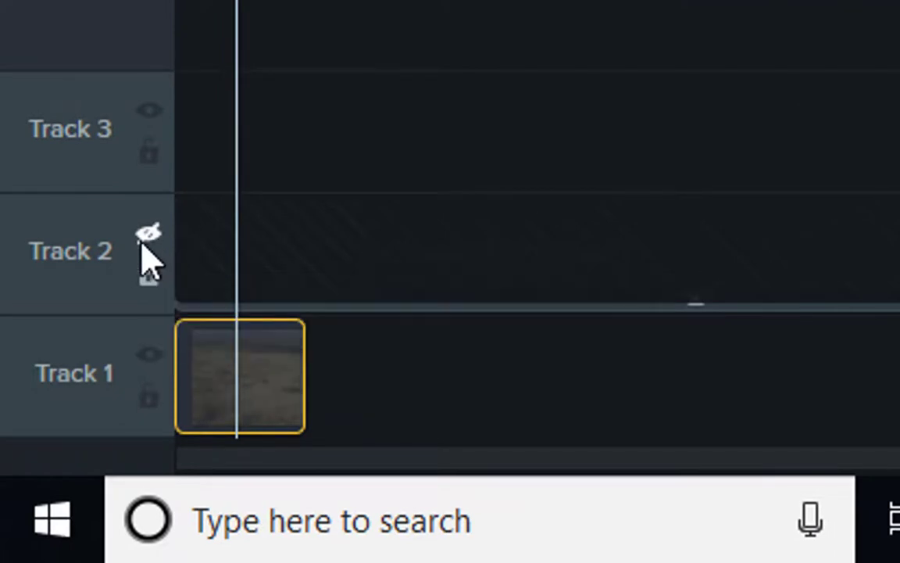
Re-enable and unlock Track 2, and extend Background 2 on Track 1 to the end of Video Footage 2.
left_click(150, 234)
left_click(149, 275)
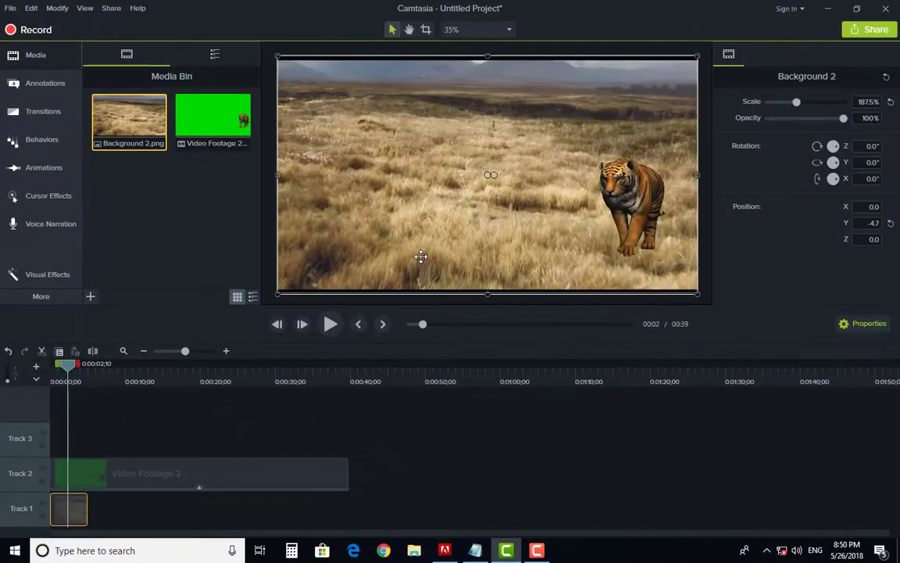
left_click(165, 456)
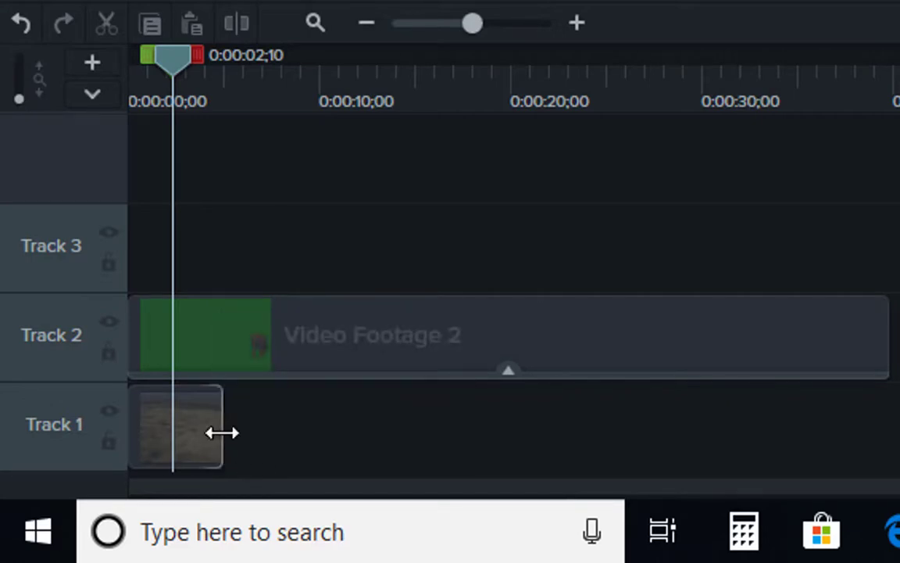
left_click_drag(222, 432, 887, 429)
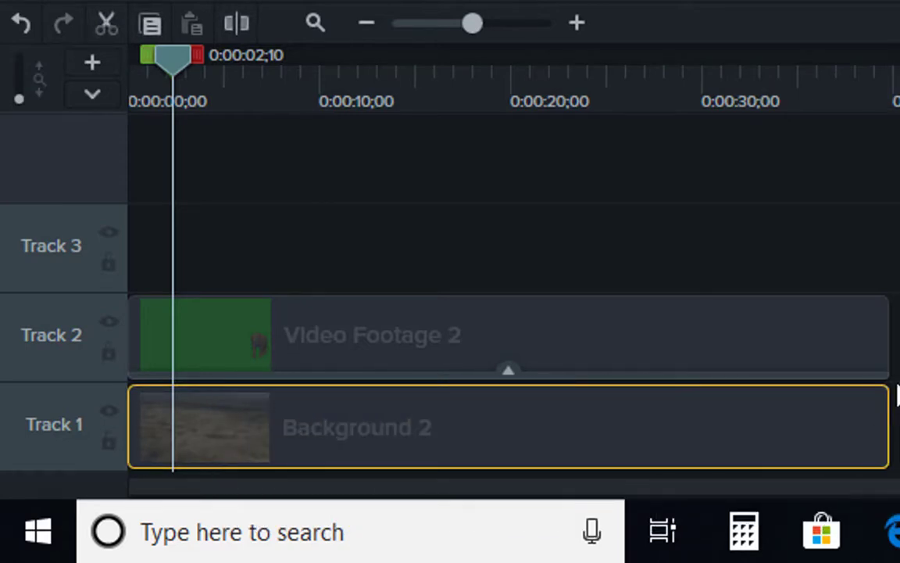
Play the tiger composited over the grassland from the start for about five seconds and pause.
left_click_drag(150, 76, 3, 82)
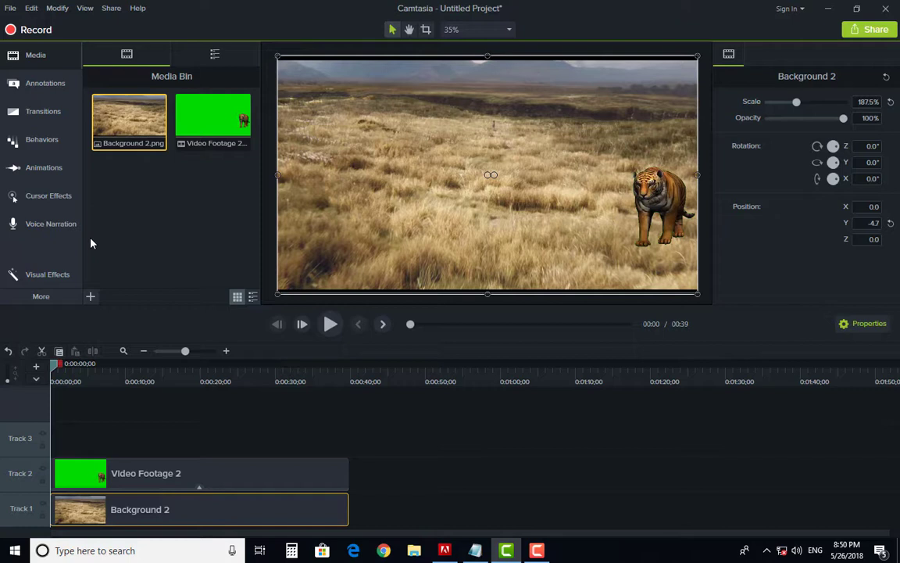
key("space")
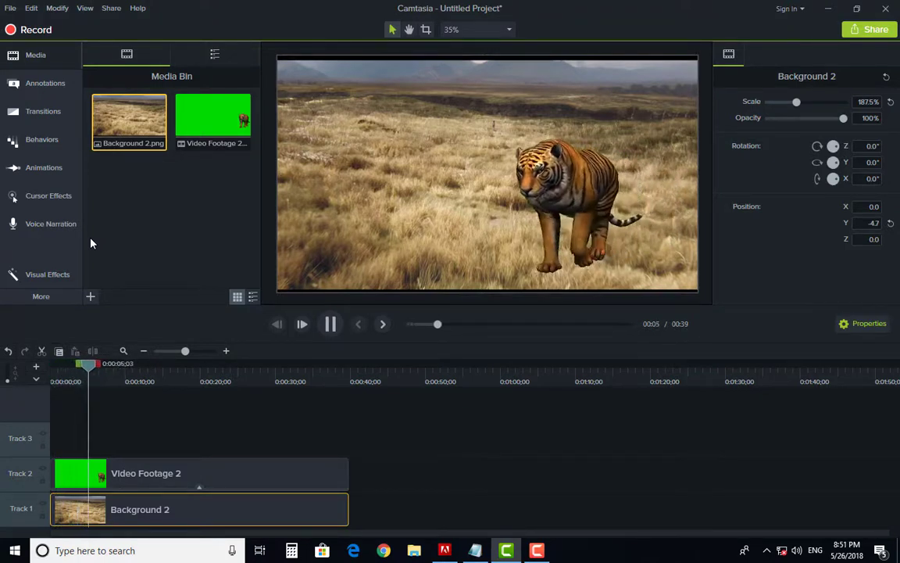
key("space")
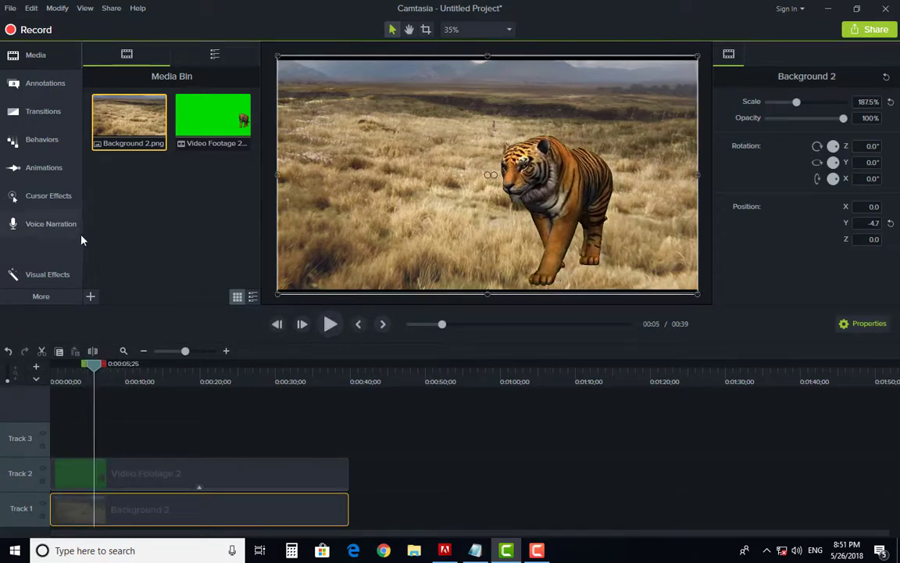
left_click(327, 478)
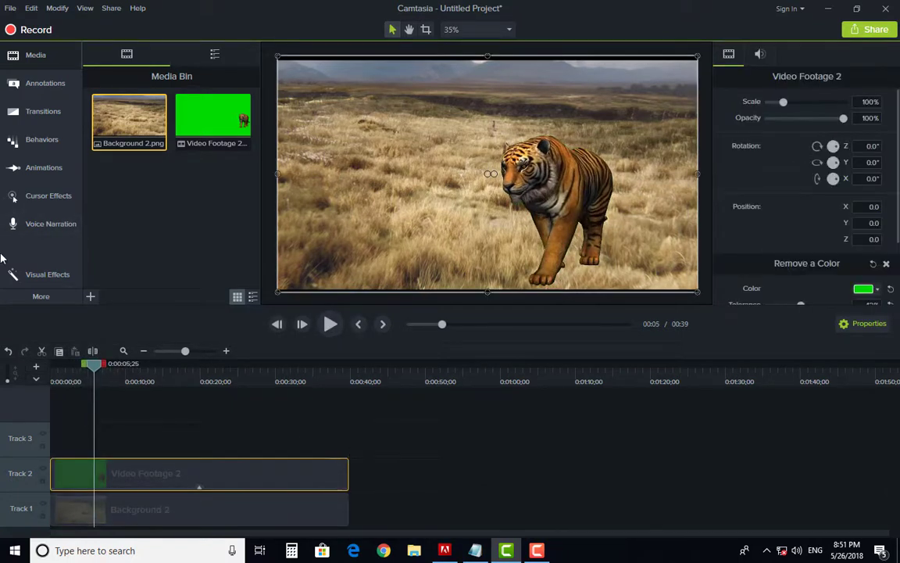
left_click(46, 275)
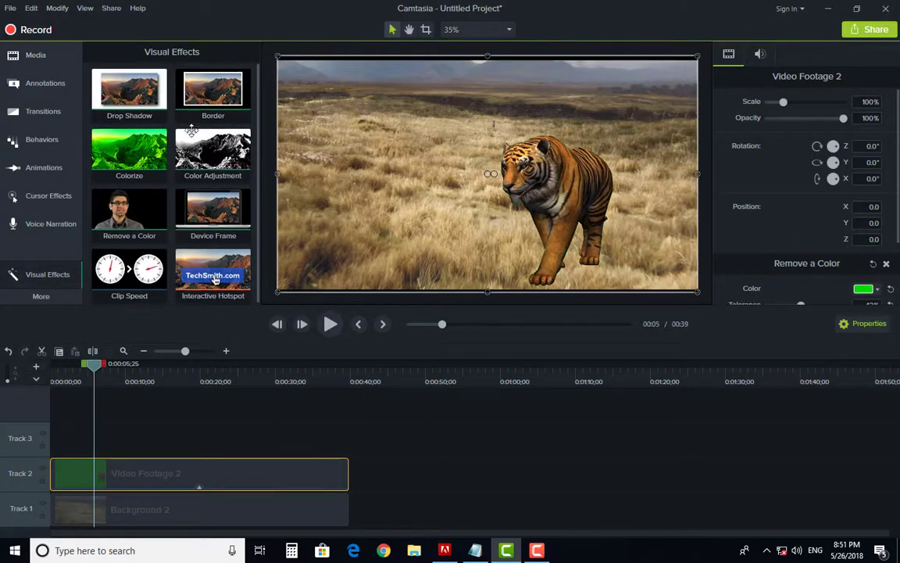
left_click(39, 296)
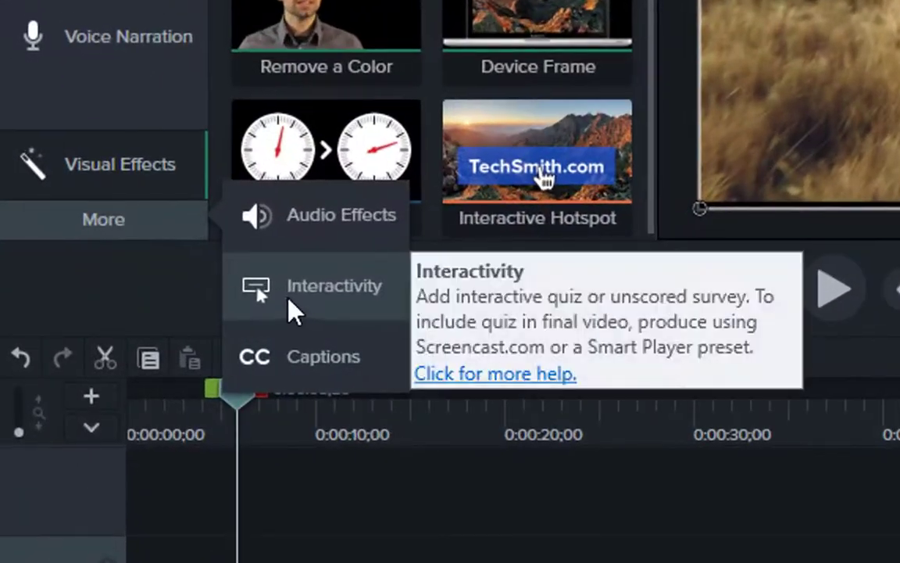
left_click(161, 287)
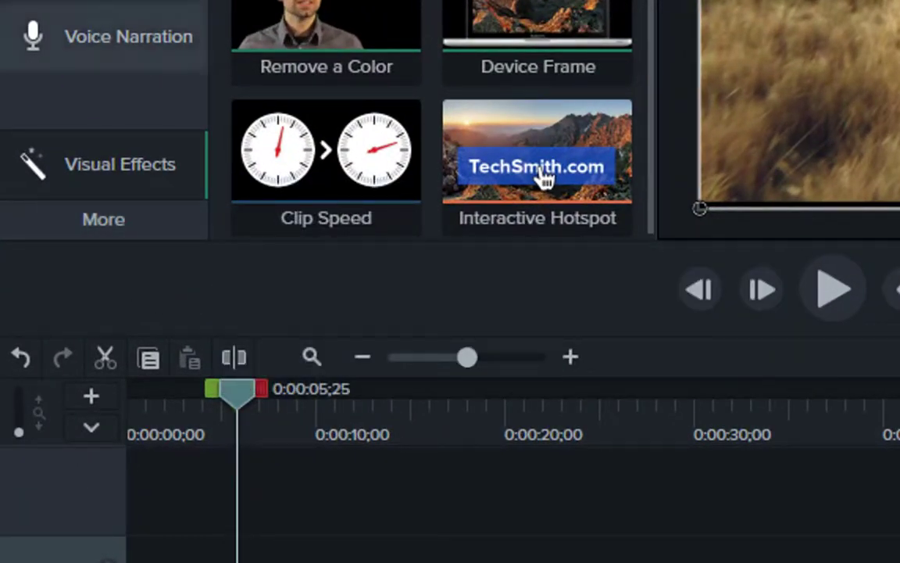